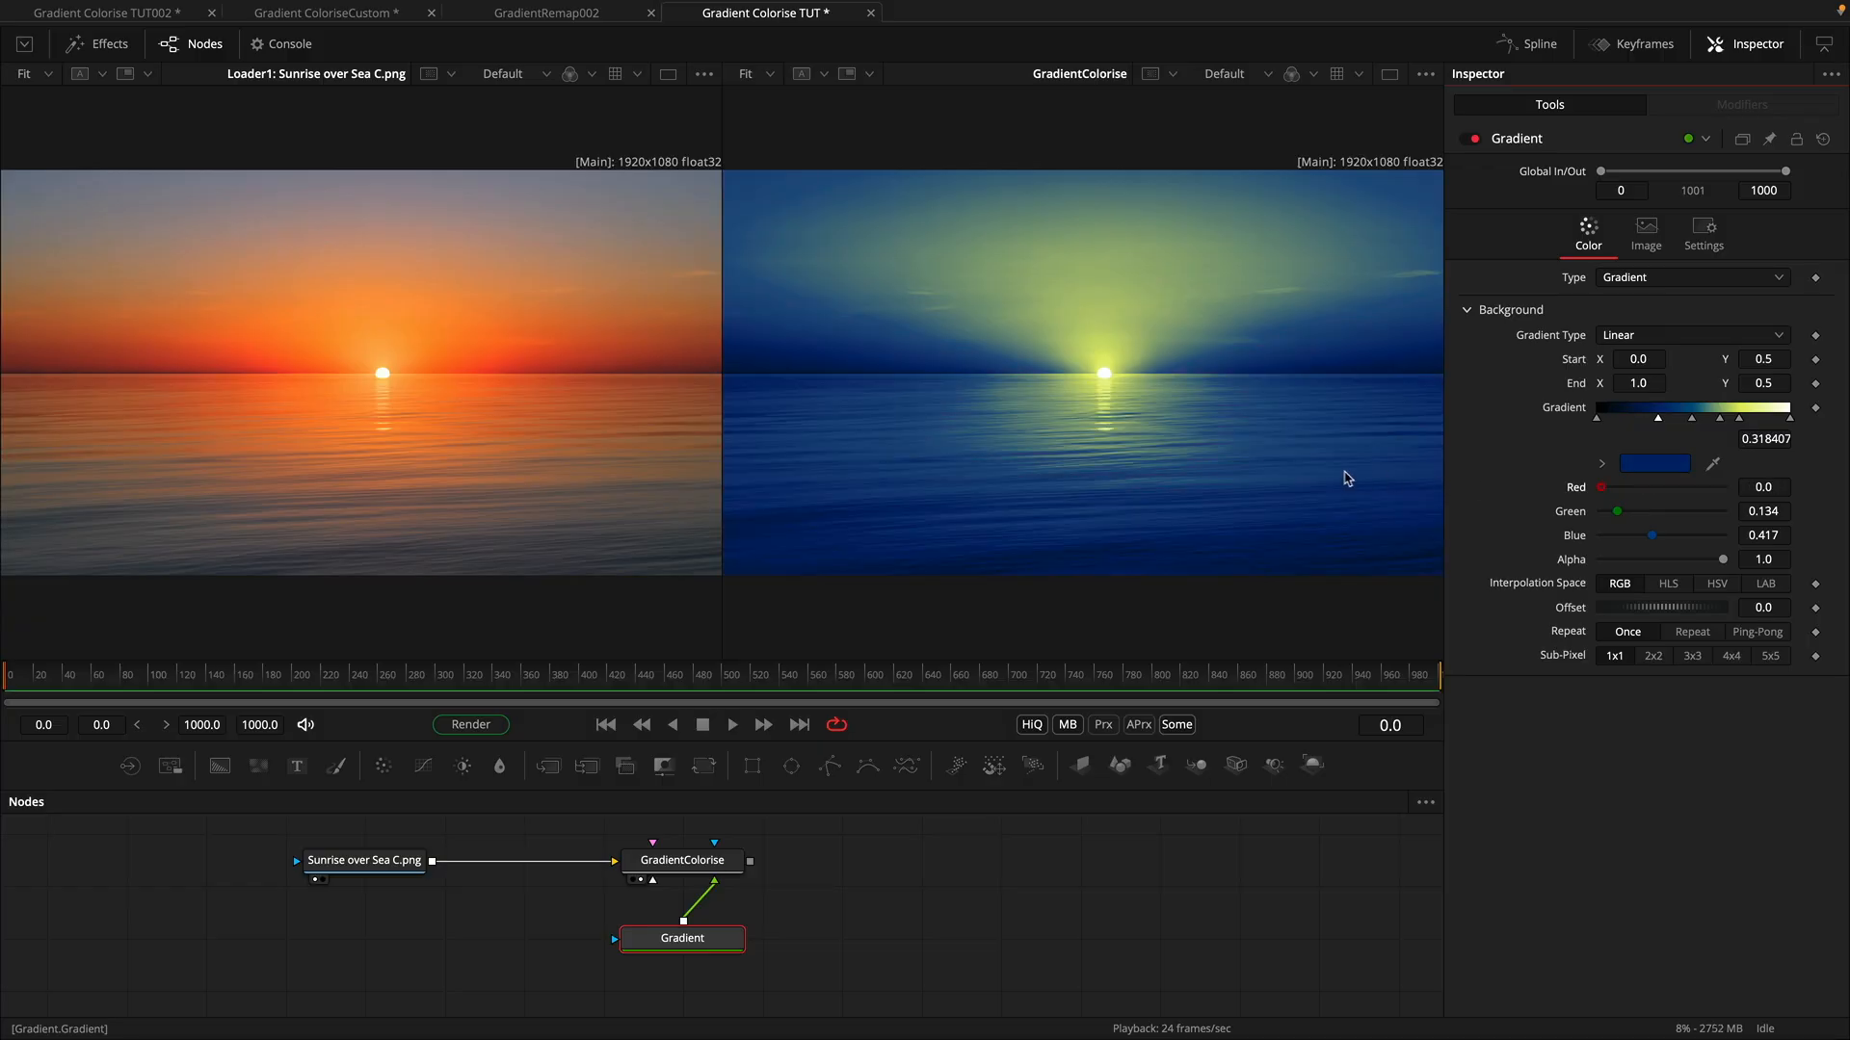
# Step: Fine-tune the Gradient node's blue and yellow stop colours, moving the yellow stop to about 0.776
pyautogui.moveTo(1651, 536)
pyautogui.mouseDown()
pyautogui.moveTo(1701, 542)
pyautogui.moveTo(1628, 545)
pyautogui.moveTo(1654, 547)
pyautogui.mouseUp()
pyautogui.moveTo(1740, 419); pyautogui.dragTo(1746, 420)
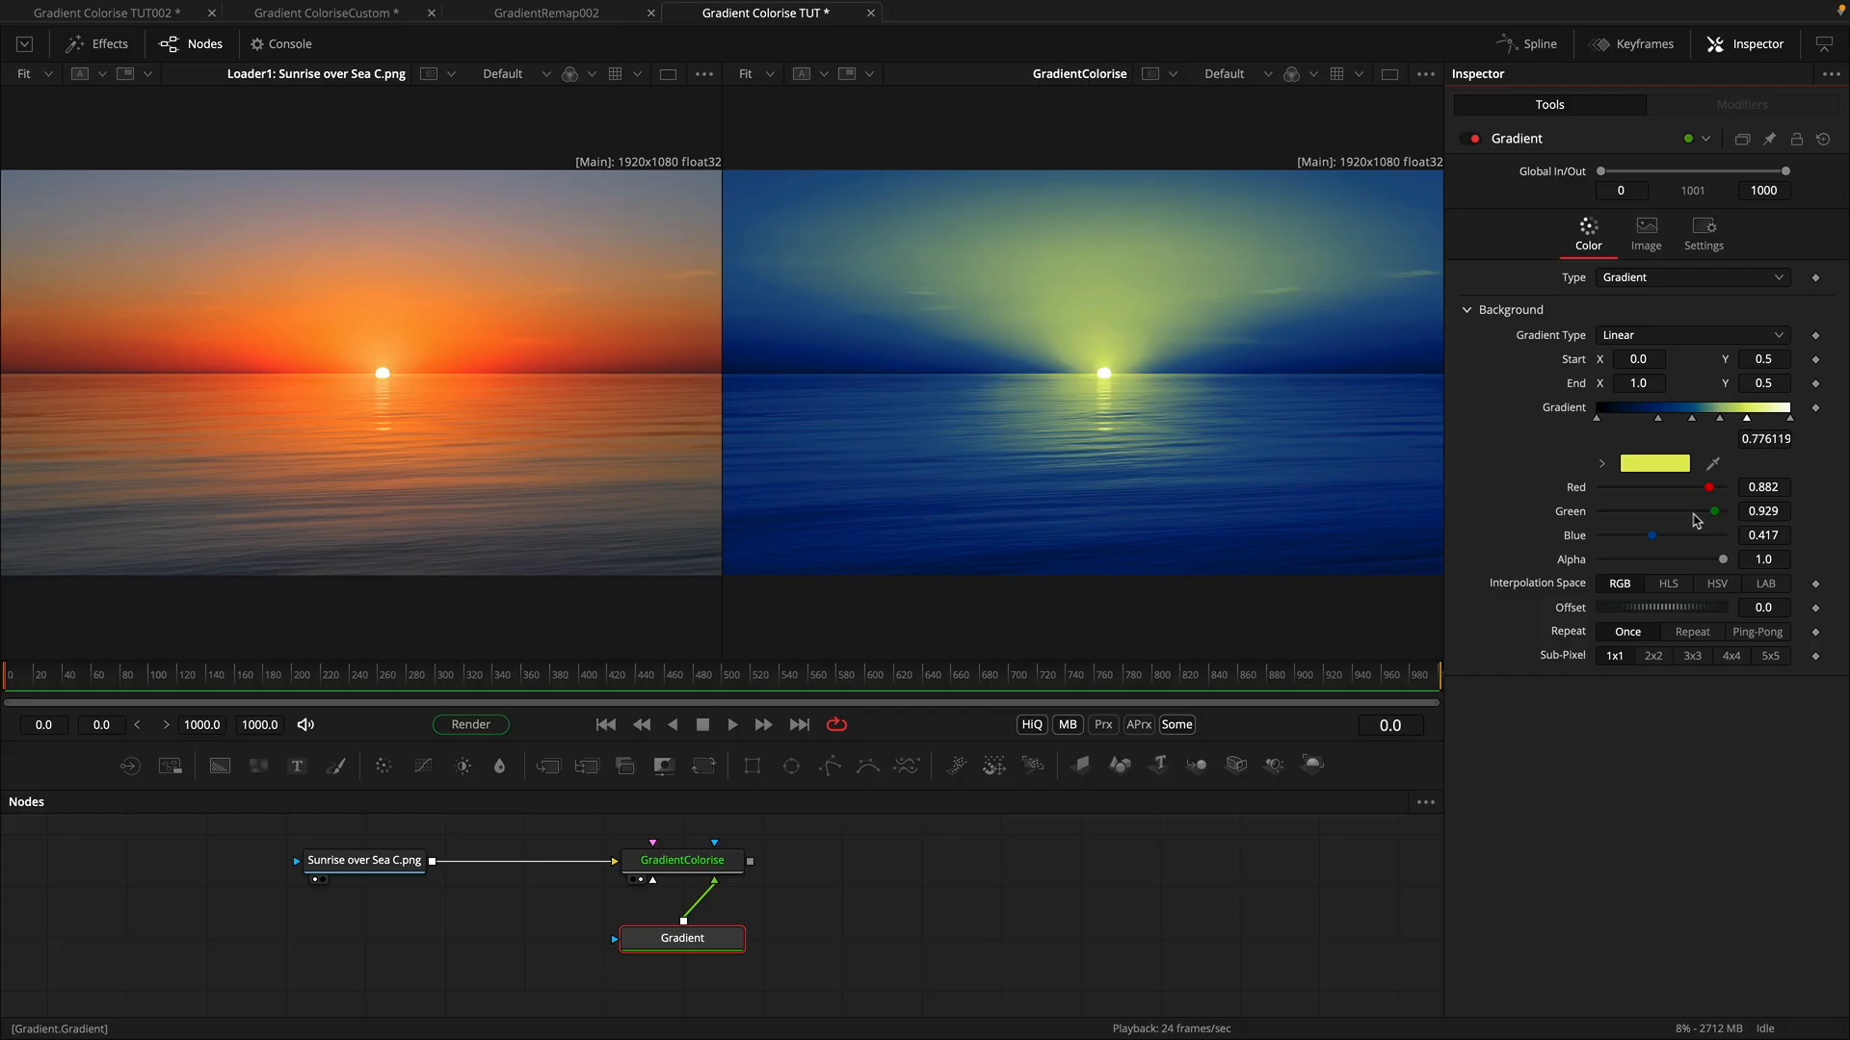
pyautogui.moveTo(1713, 522)
pyautogui.mouseDown()
pyautogui.moveTo(1723, 488)
pyautogui.moveTo(1720, 512)
pyautogui.mouseUp()
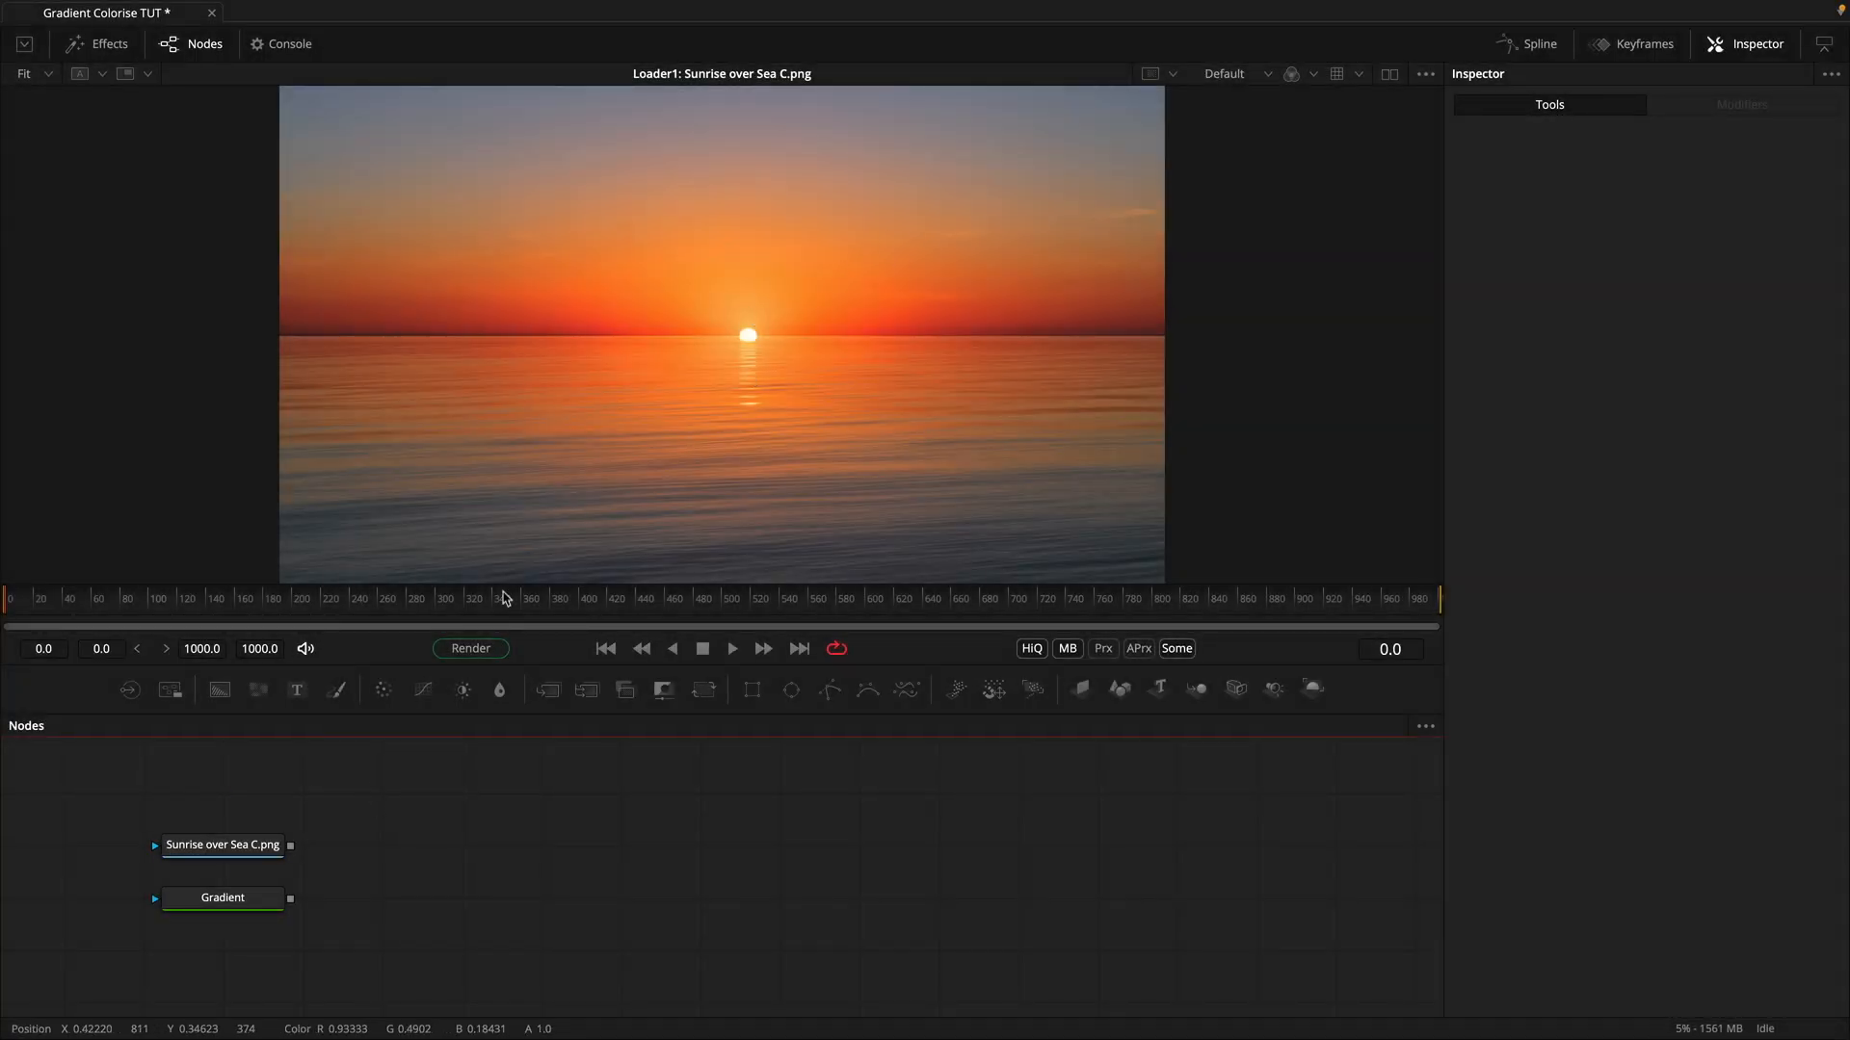
# Step: View the Gradient node's output and examine the sunrise loader's import settings and the Gradient's image settings
pyautogui.click(222, 908)
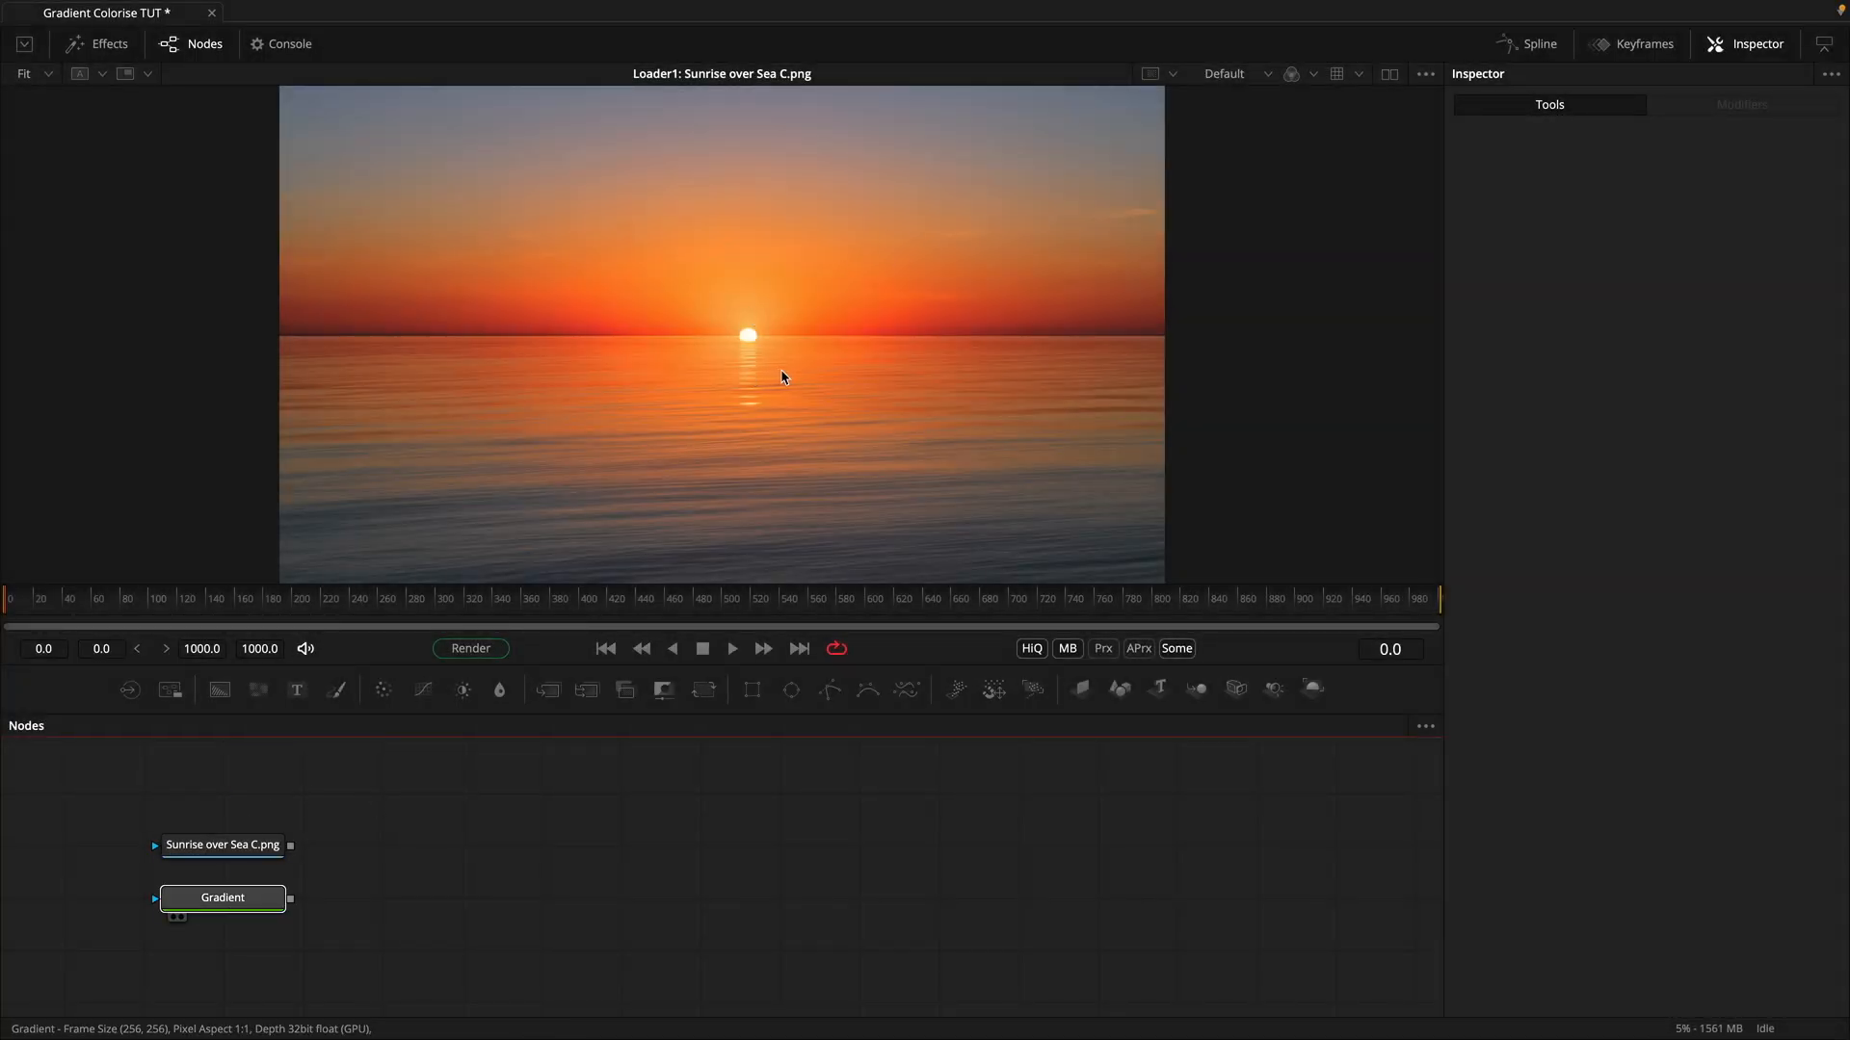
pyautogui.press('1')
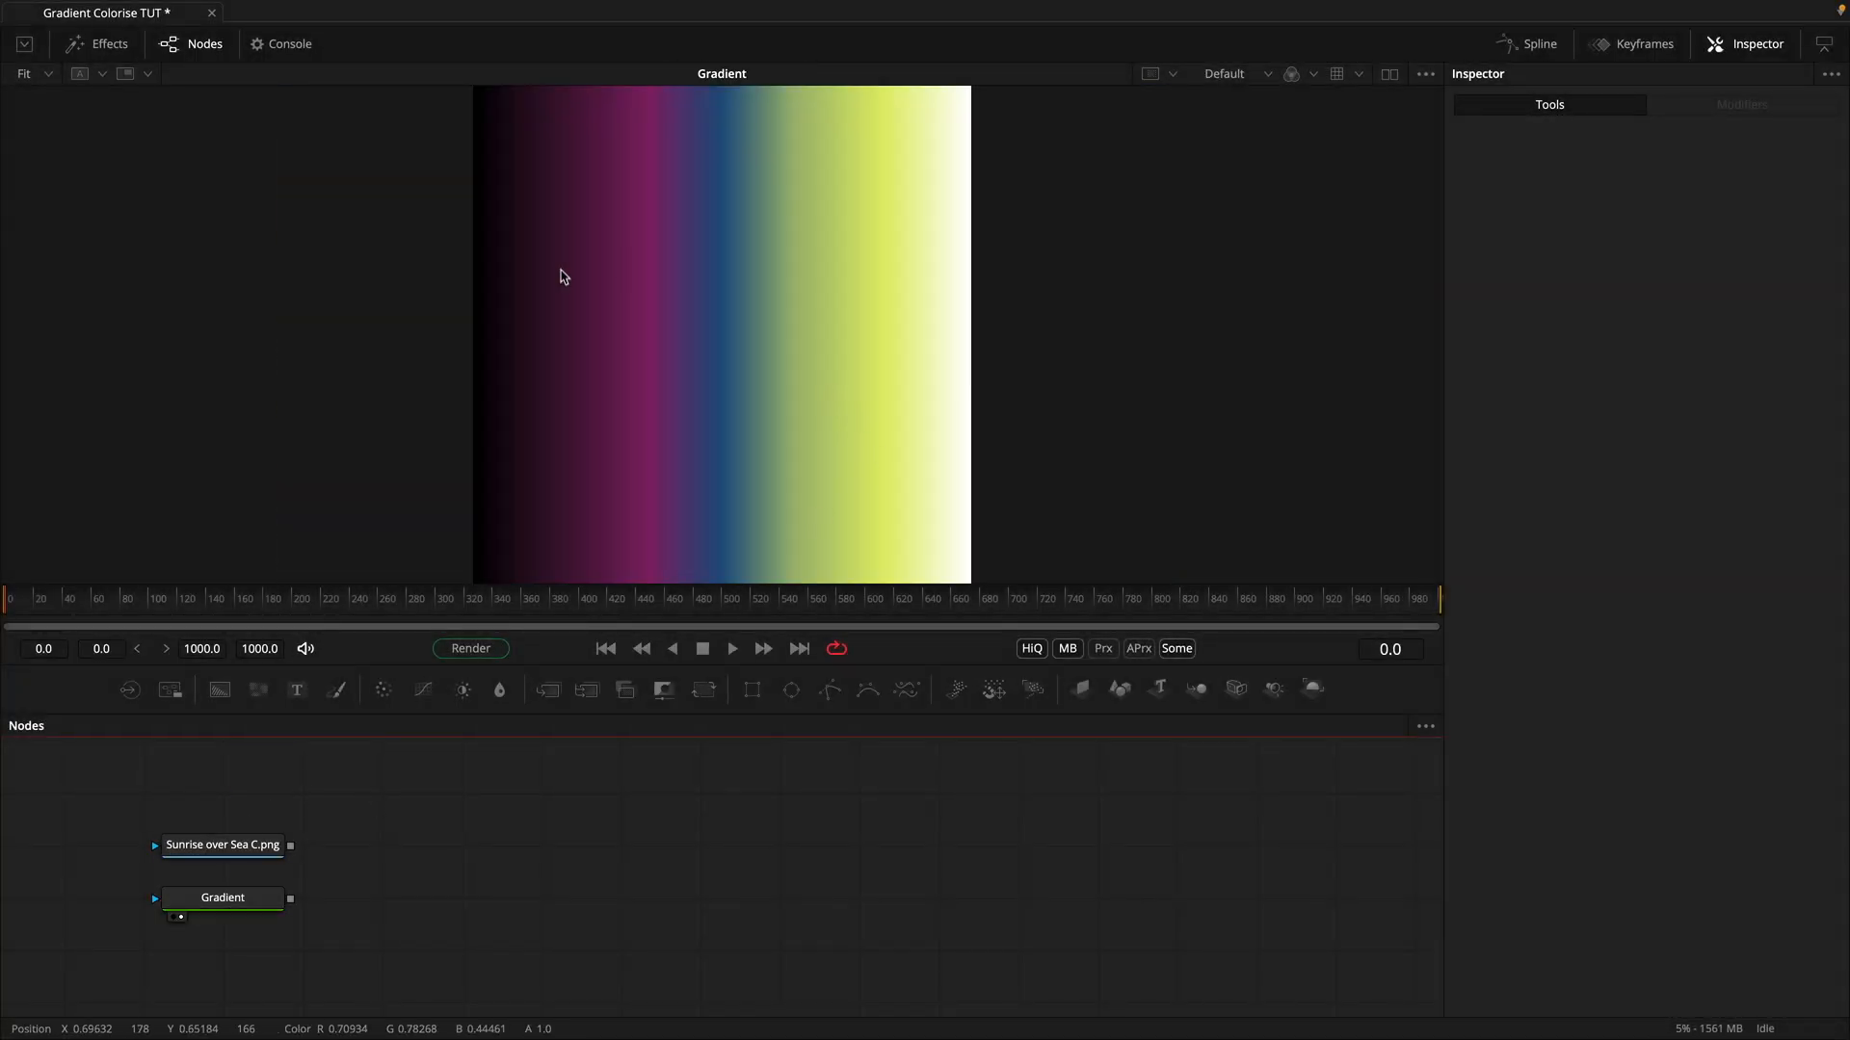
pyautogui.click(246, 852)
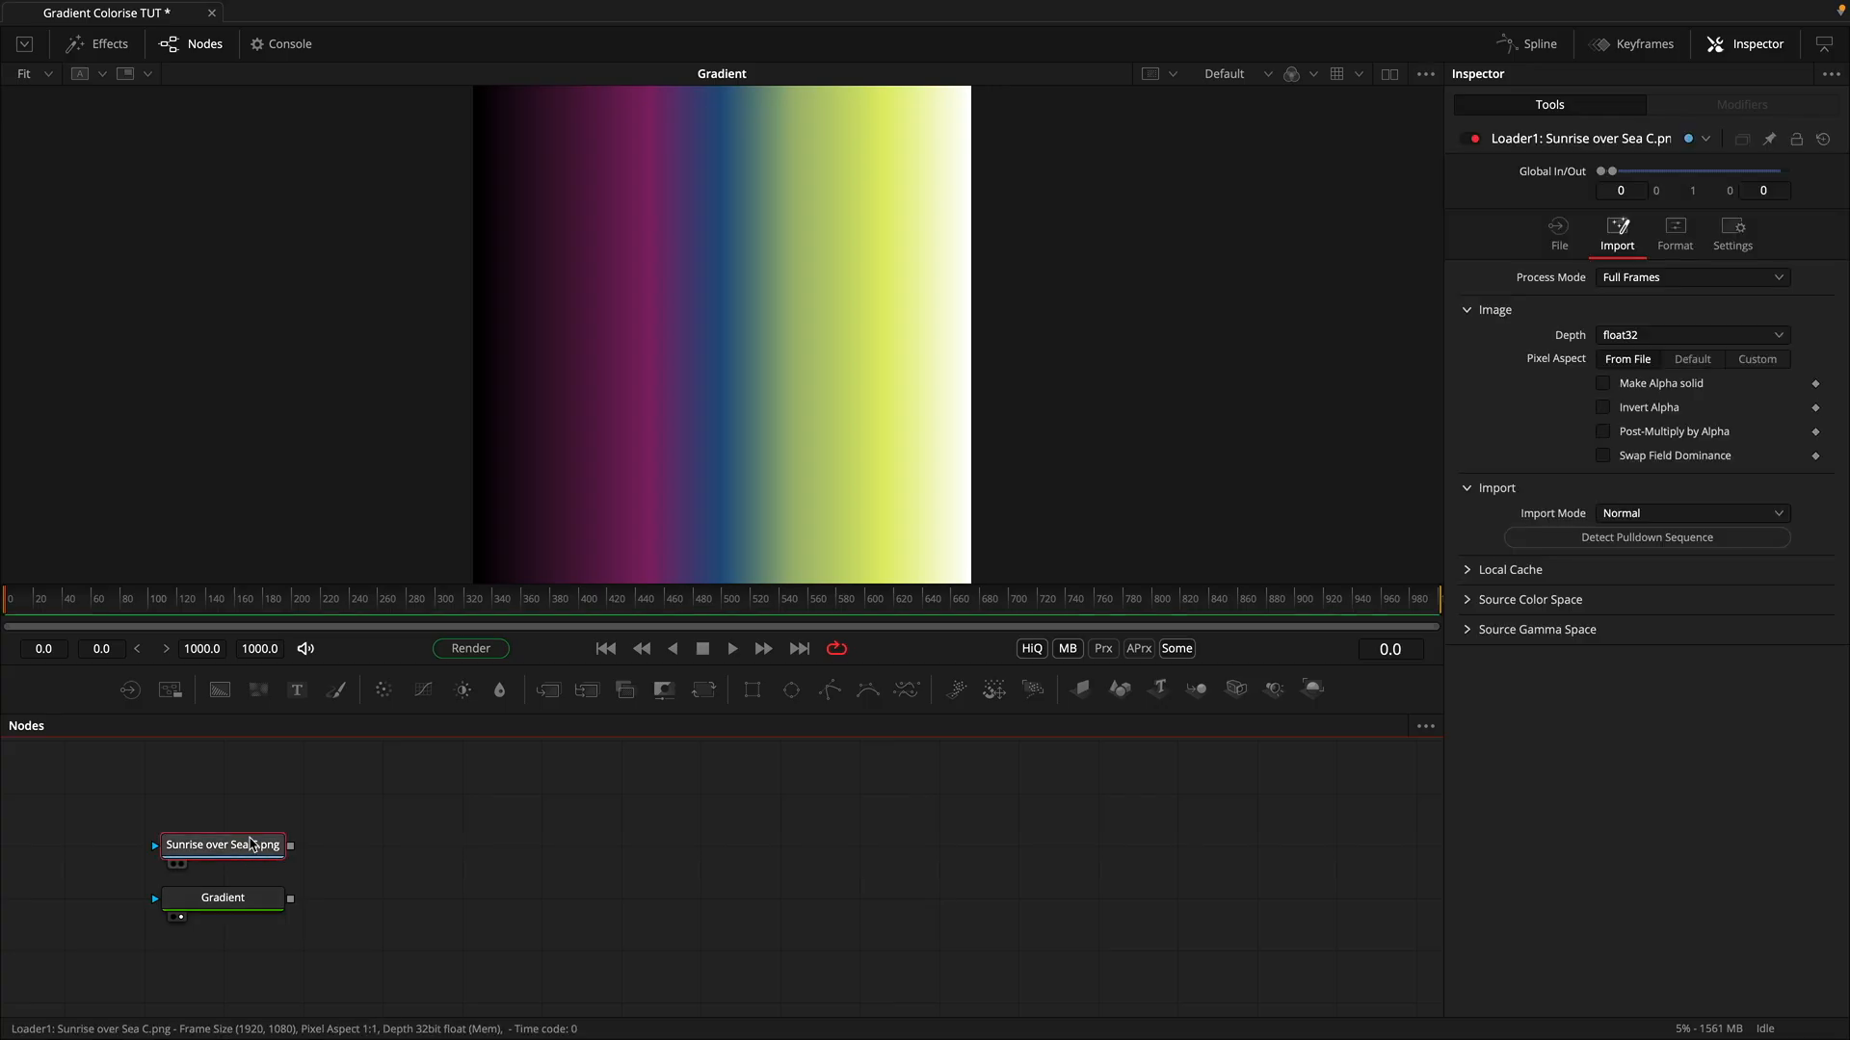
pyautogui.click(241, 906)
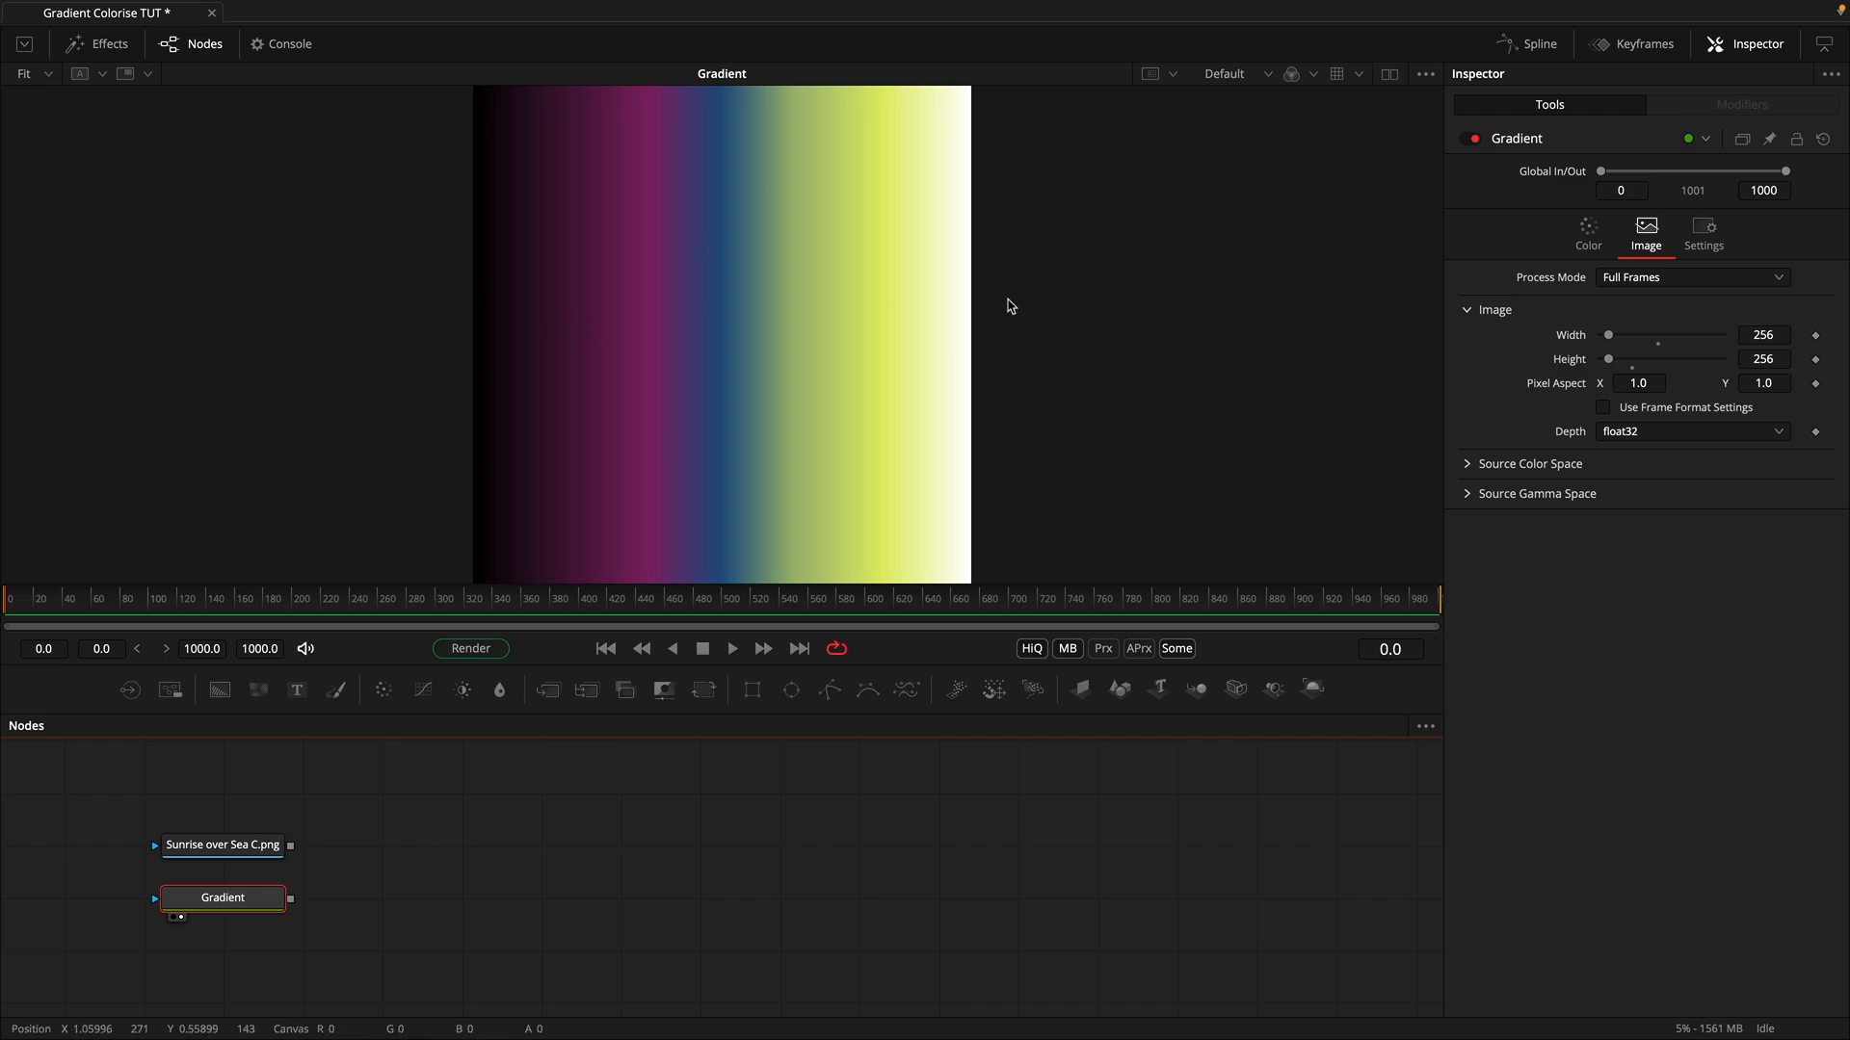
# Step: Try a height of 2 for the Gradient image and restore it to 256
pyautogui.click(1784, 360)
pyautogui.write('2')
pyautogui.press('Tab')
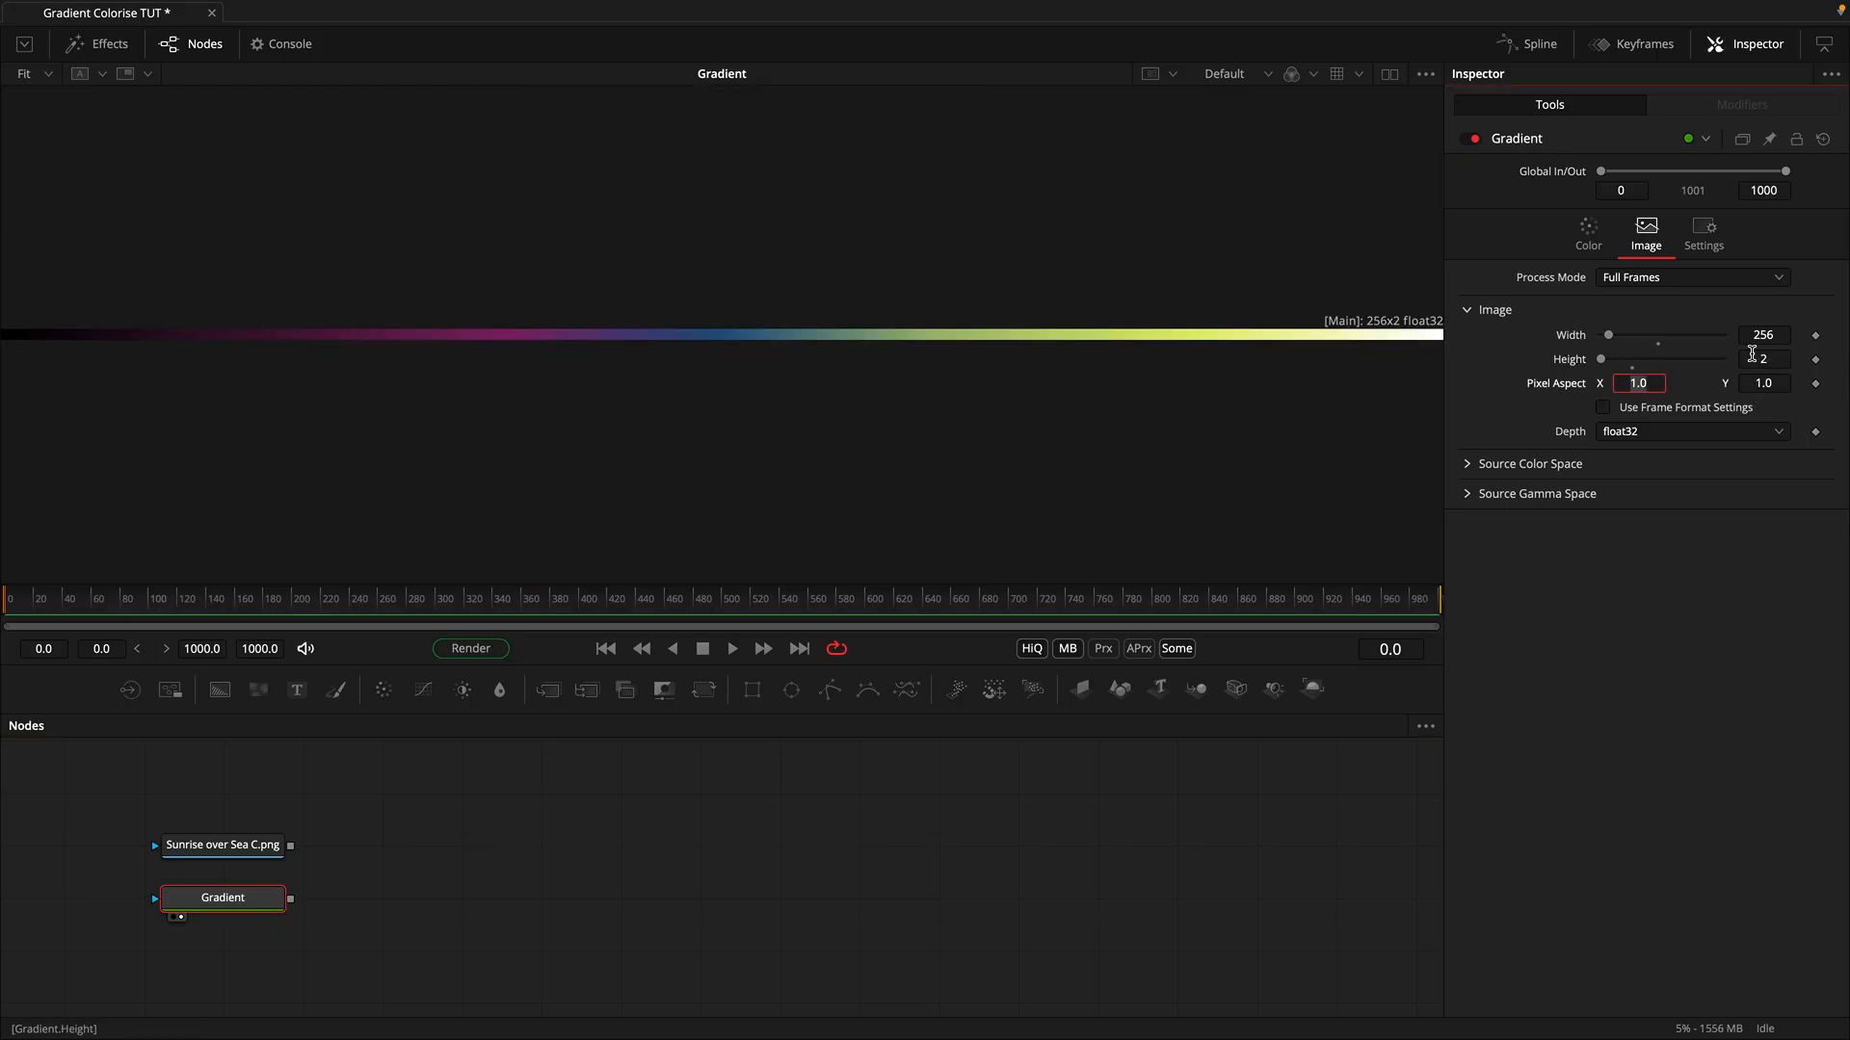
pyautogui.click(1779, 357)
pyautogui.press('Tab')
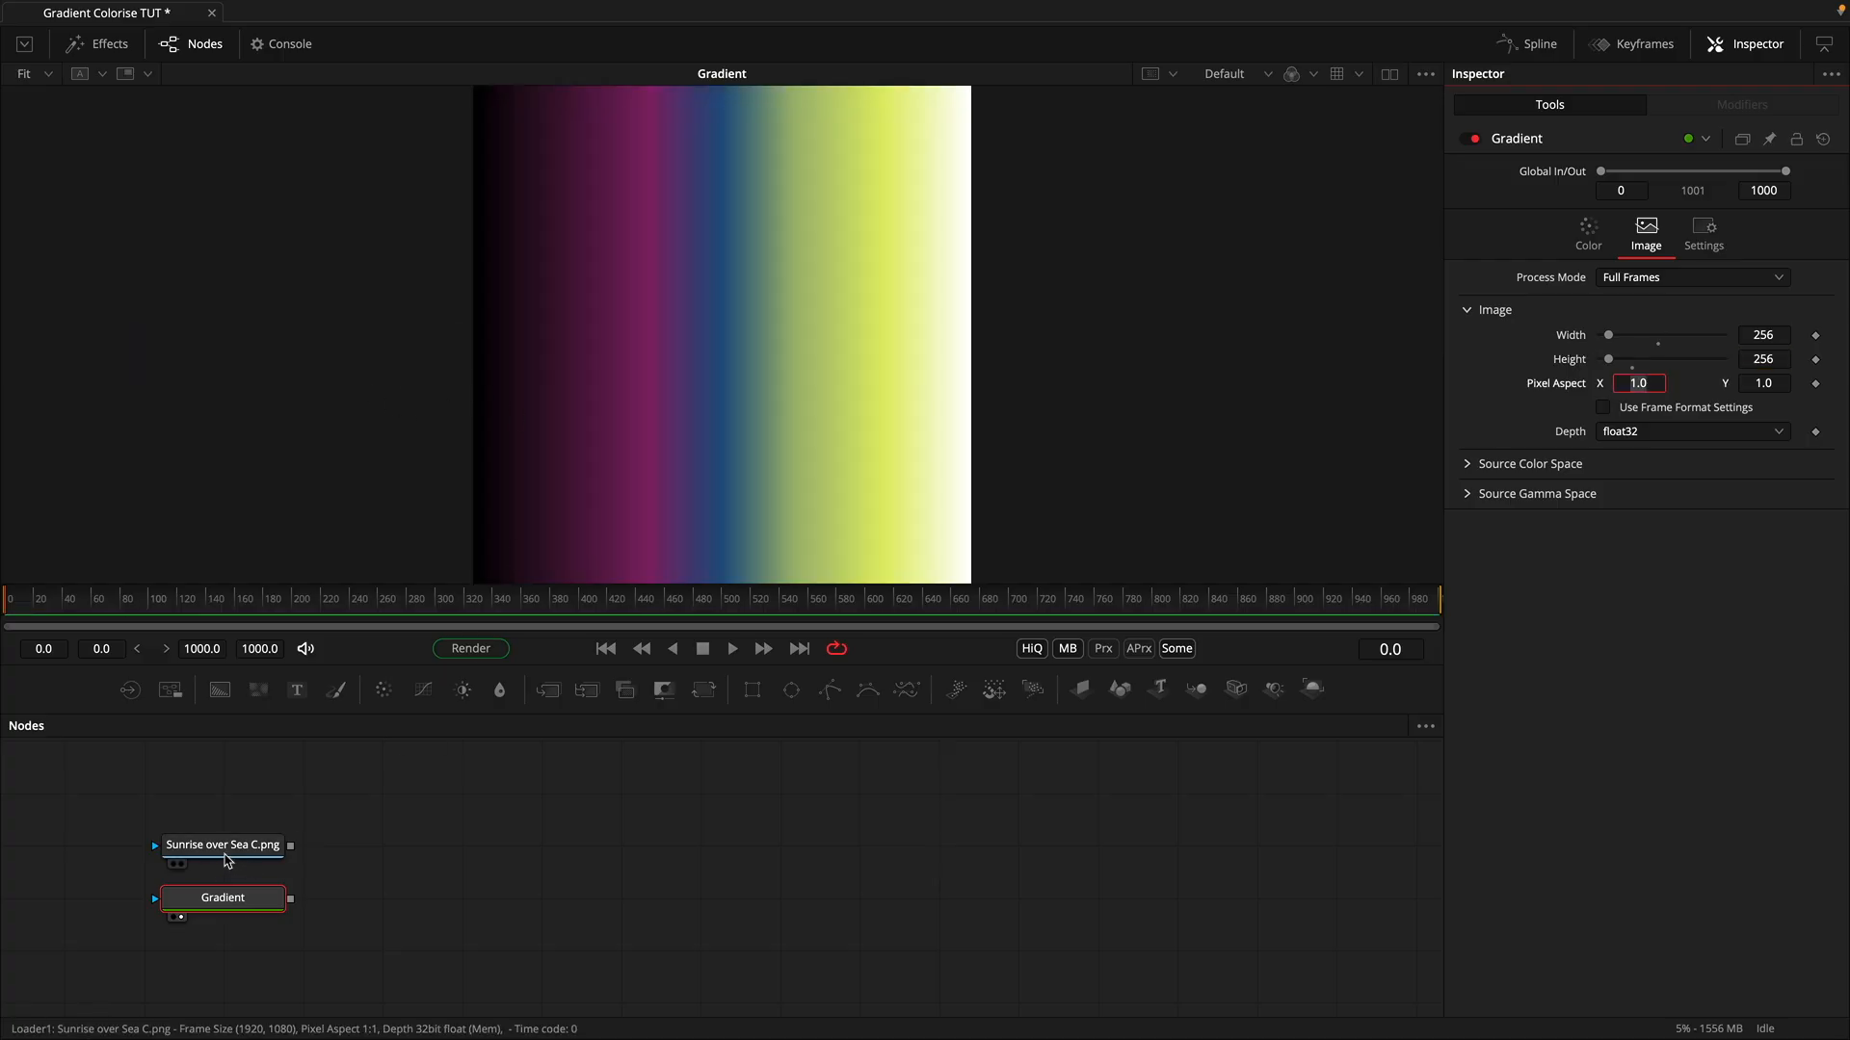
# Step: Show the sunrise image in the viewer and add a Texture node to the composition
pyautogui.moveTo(233, 854); pyautogui.dragTo(744, 301)
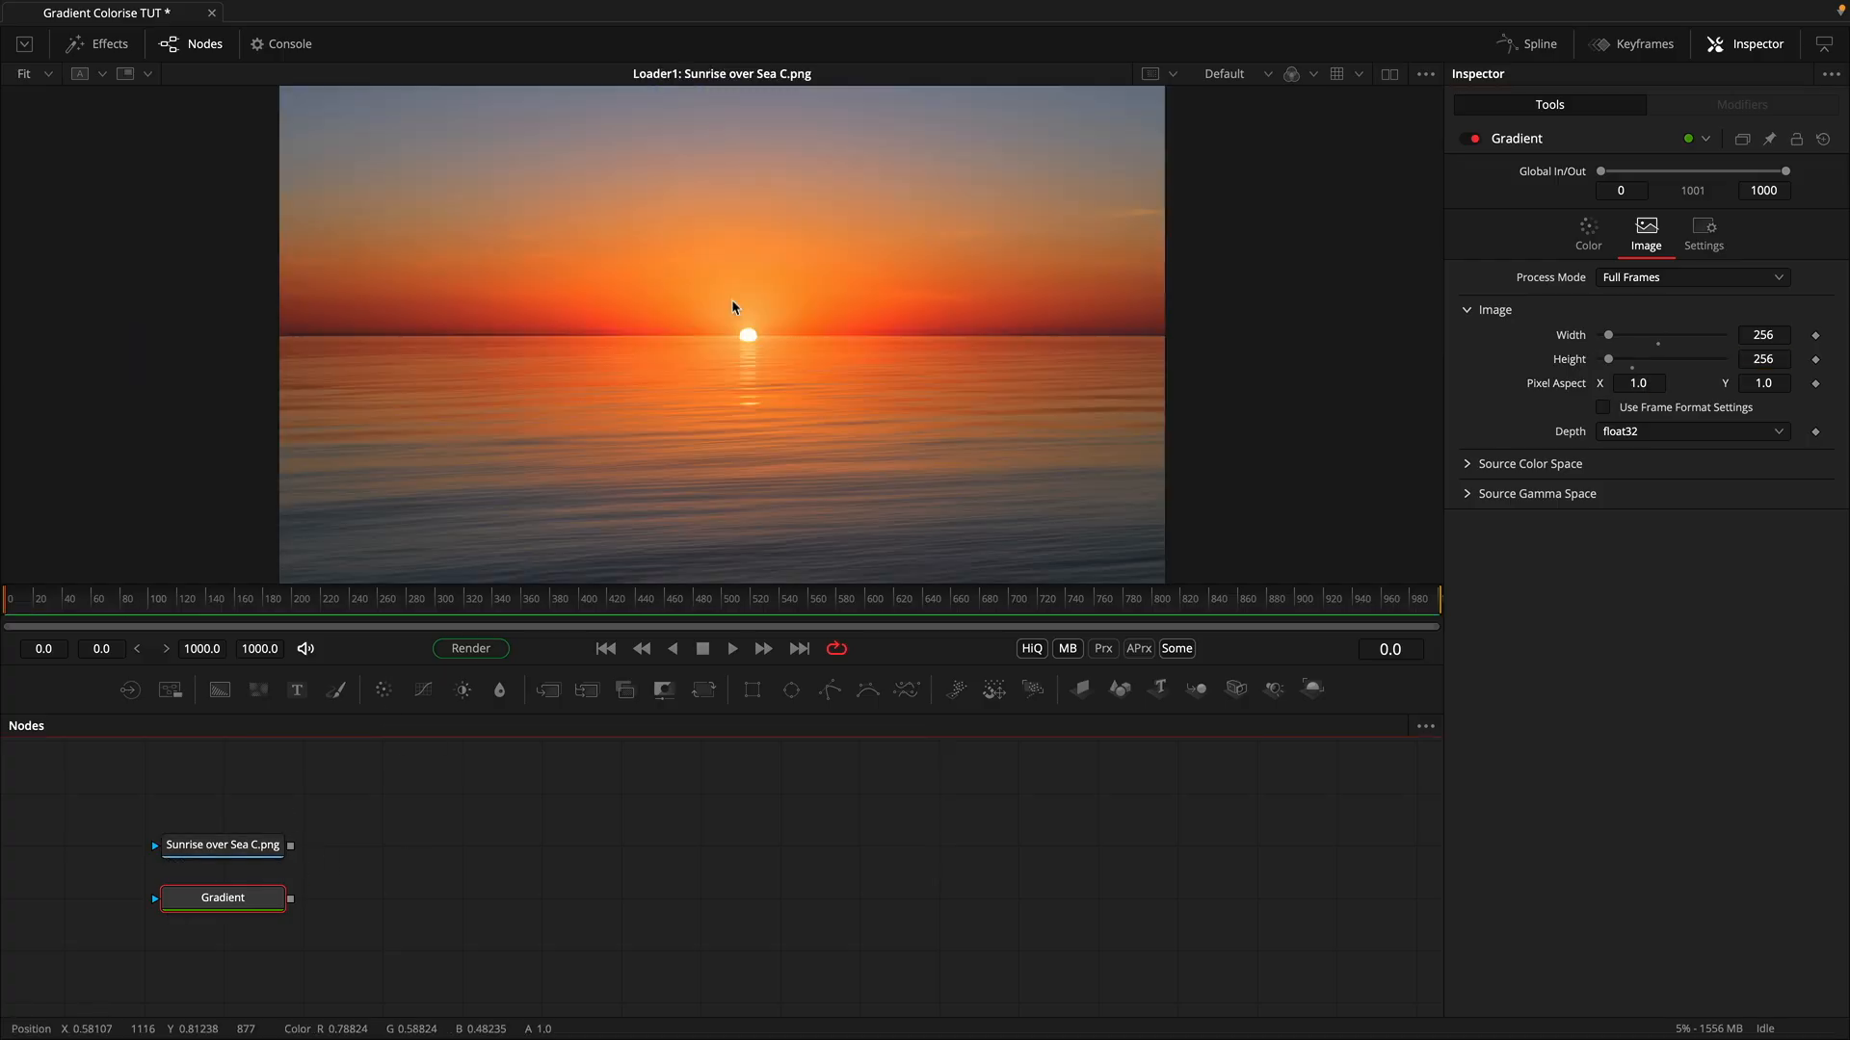
pyautogui.click(502, 837)
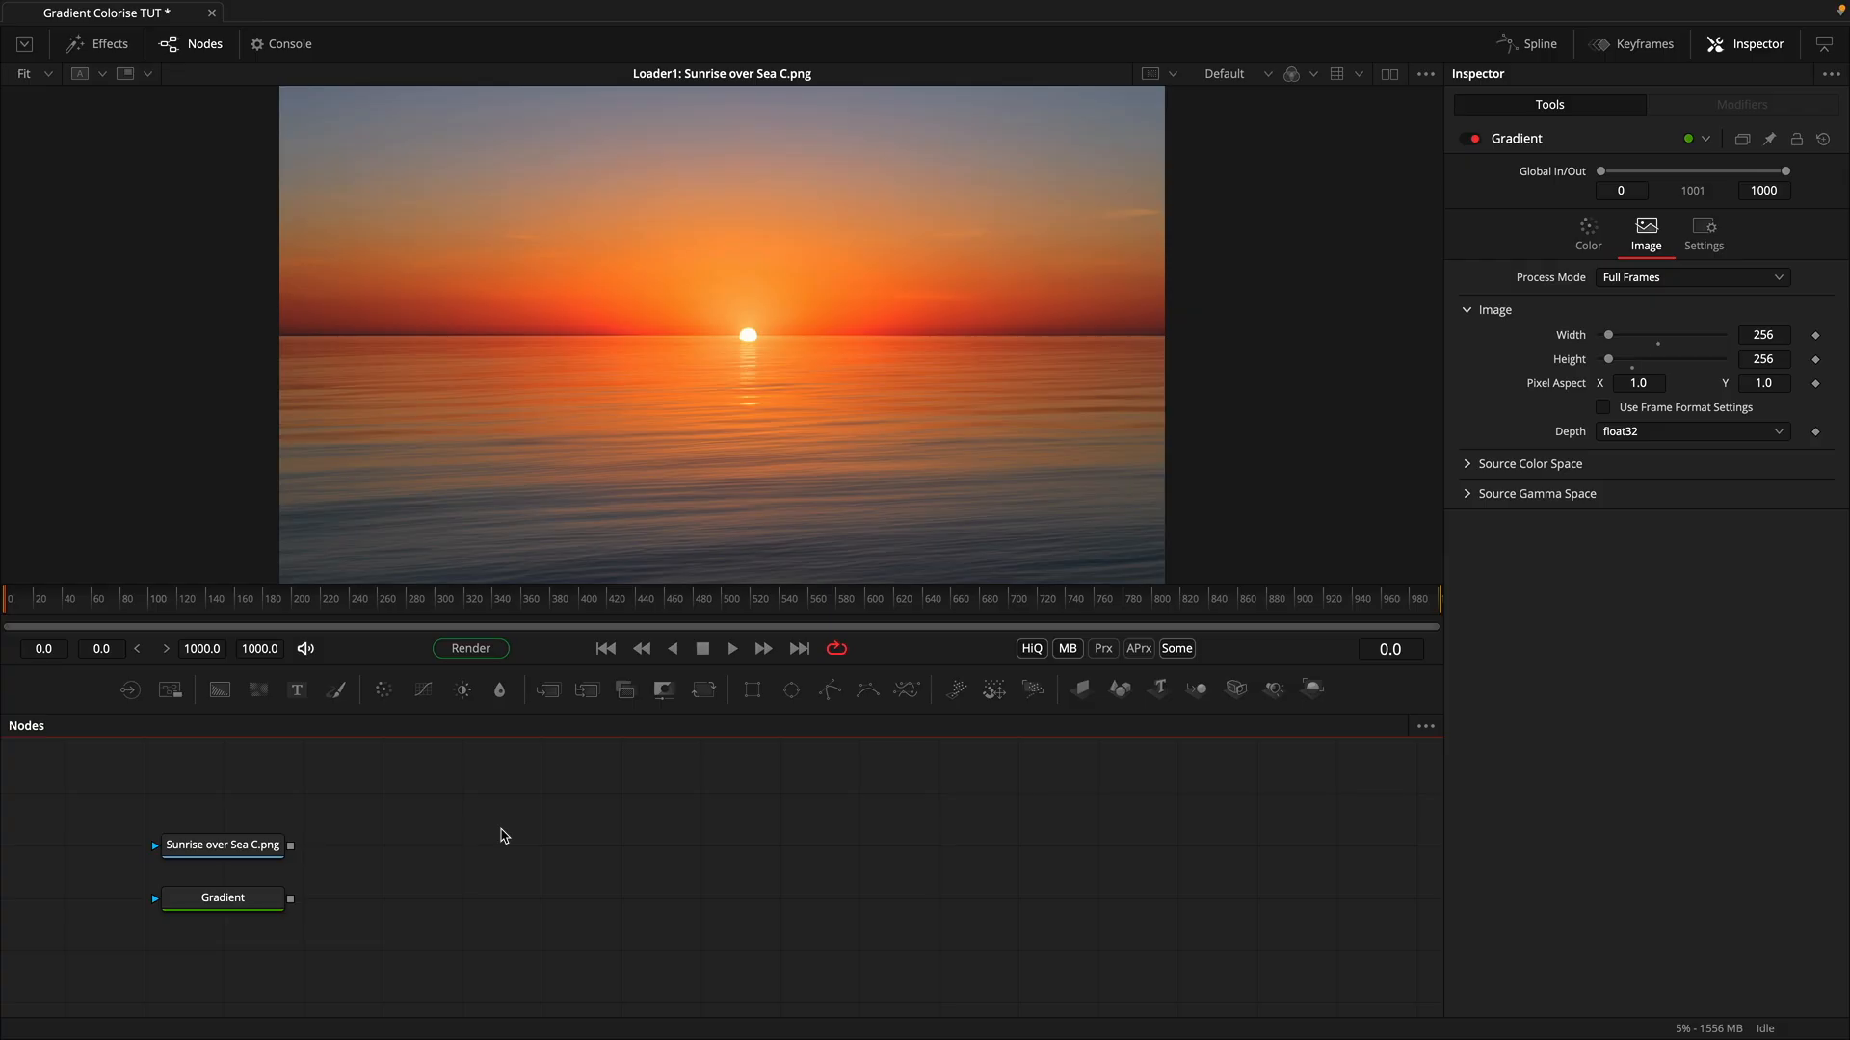
pyautogui.hotkey('shift', 'space')
pyautogui.write('txt')
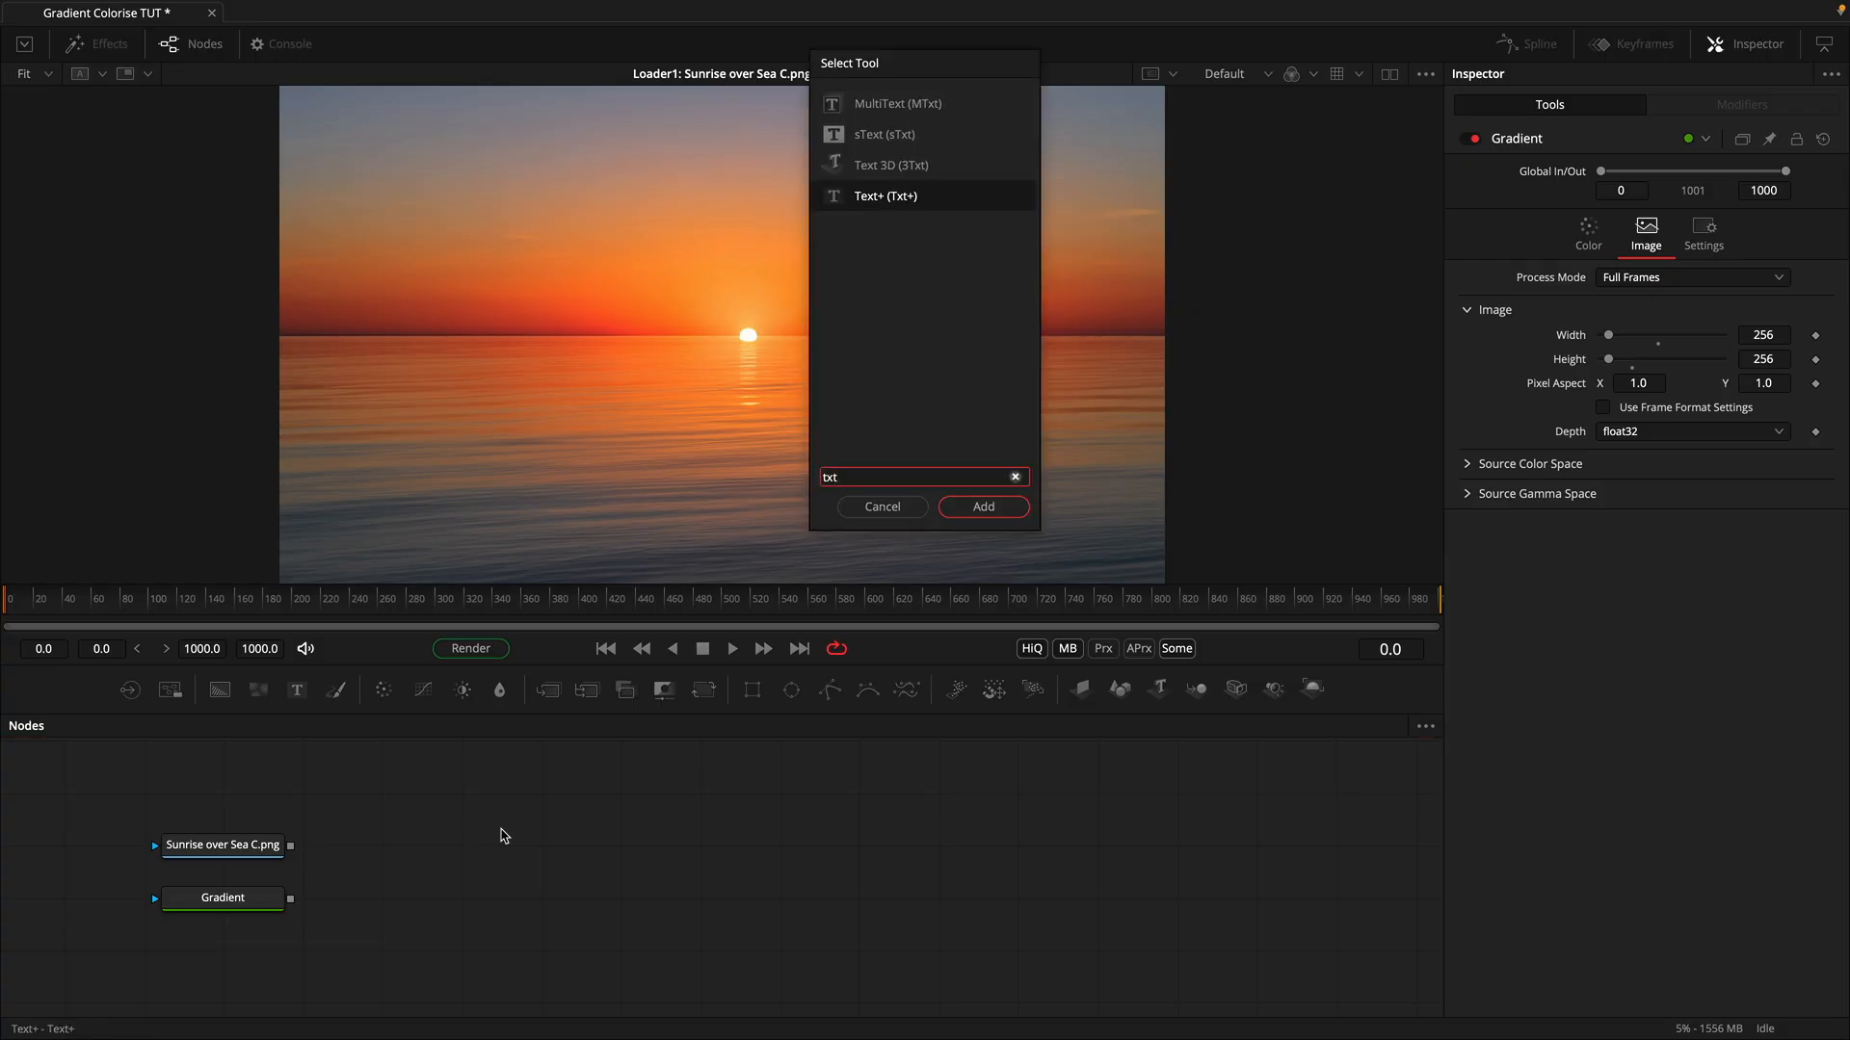
pyautogui.press('BackSpace')
pyautogui.press('Down')
pyautogui.press('Return')
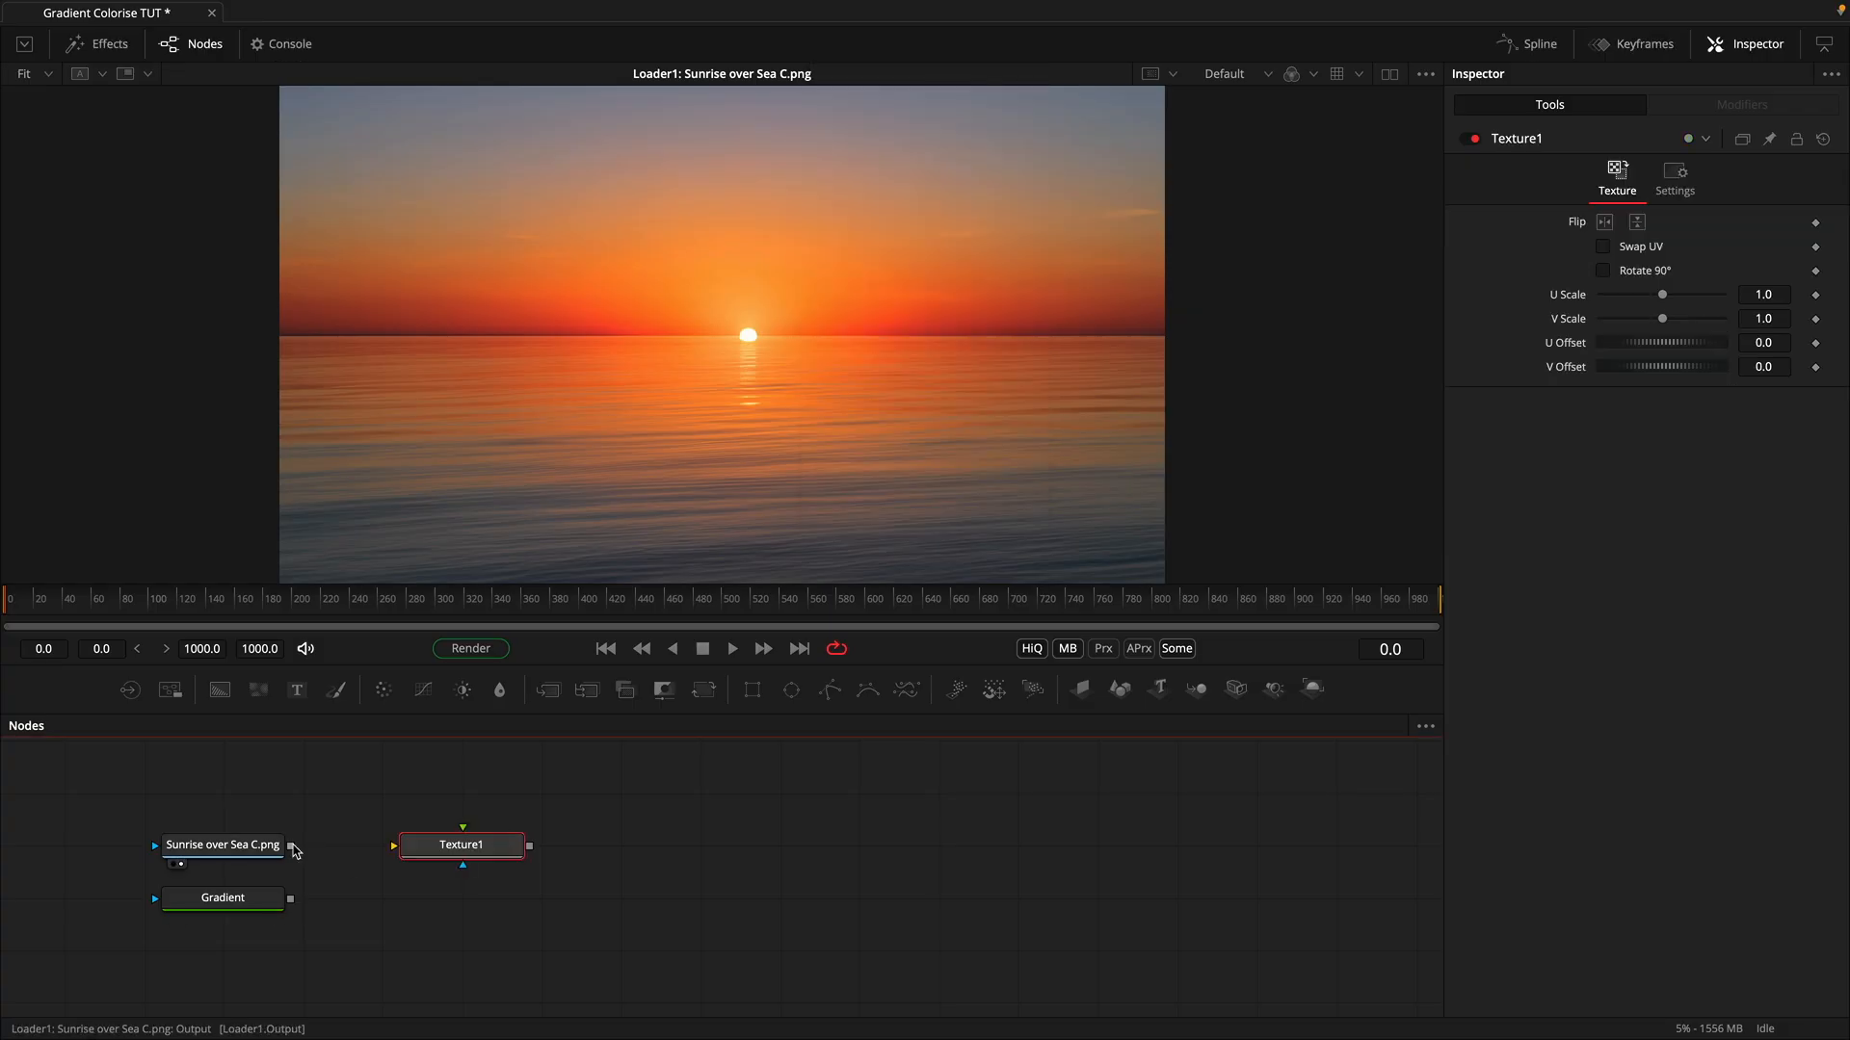
# Step: Try colouring the sunrise by feeding it and the Gradient into the Texture node, and delete that node
pyautogui.moveTo(291, 846); pyautogui.dragTo(457, 851)
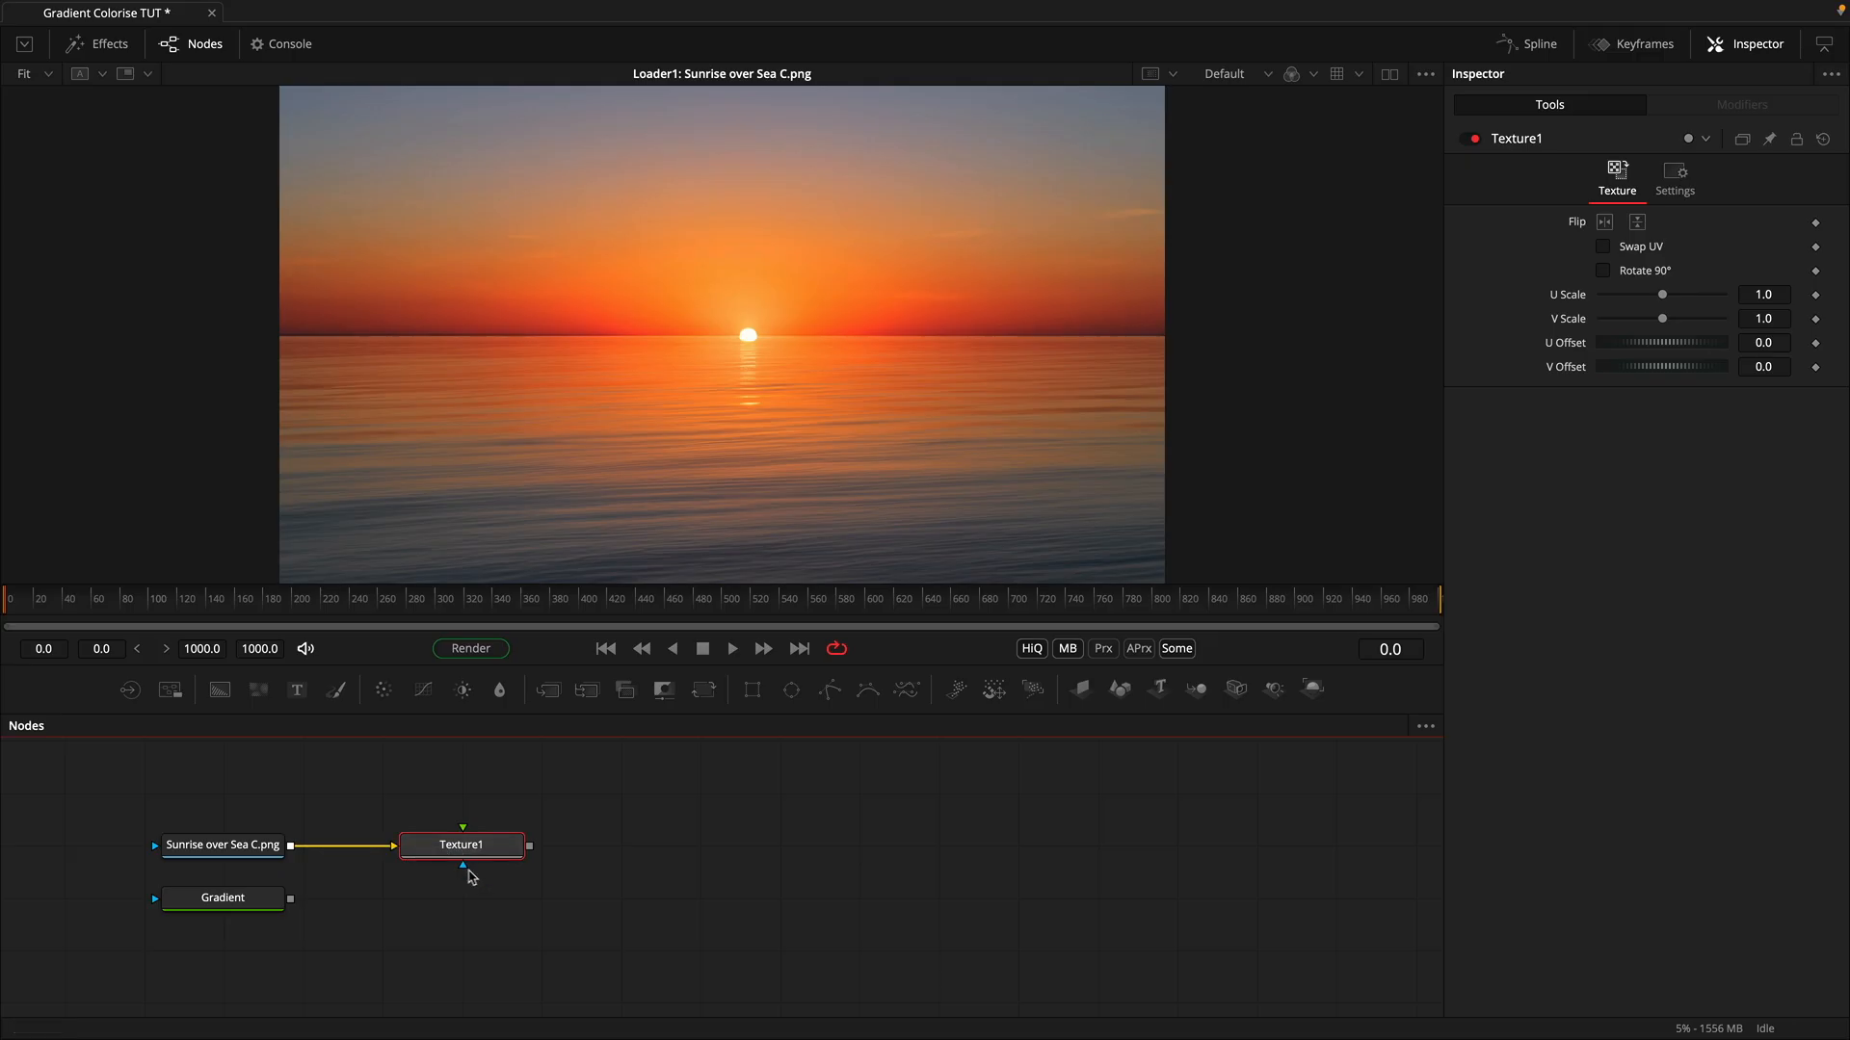
pyautogui.moveTo(290, 898); pyautogui.dragTo(1121, 487)
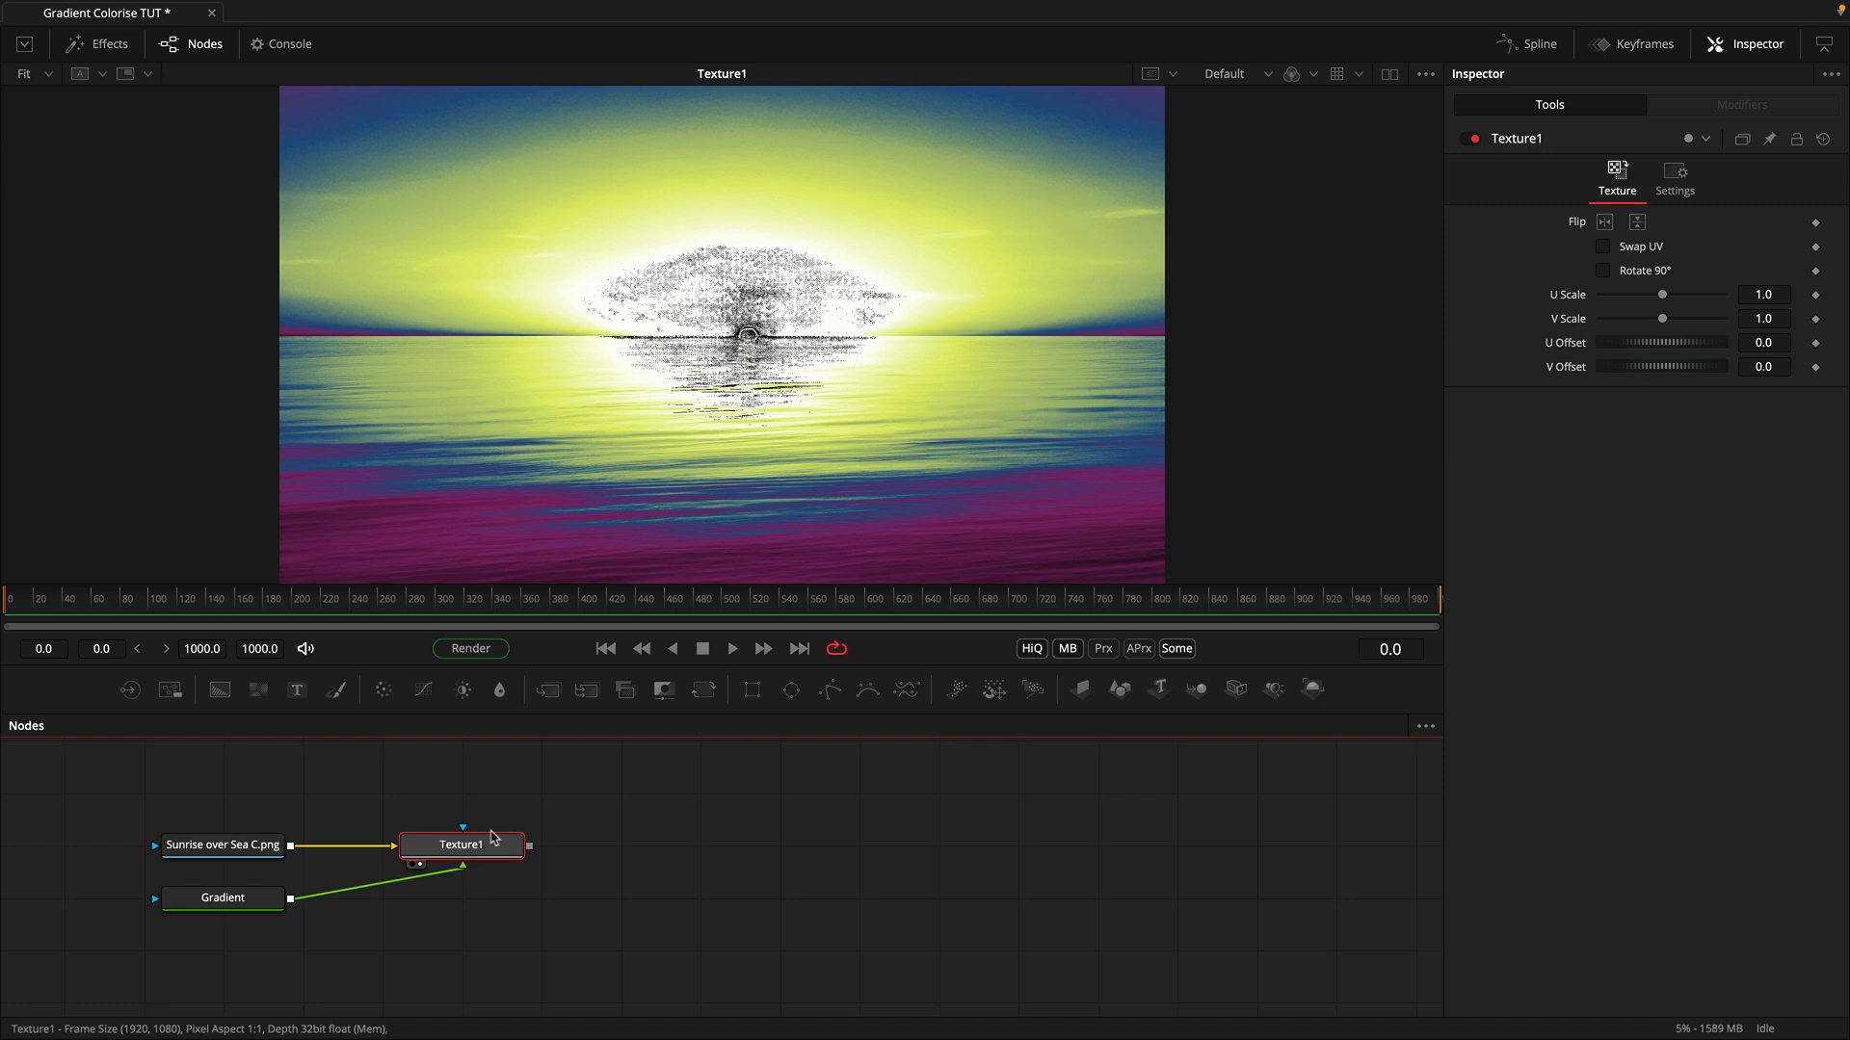
pyautogui.moveTo(492, 837); pyautogui.dragTo(731, 837)
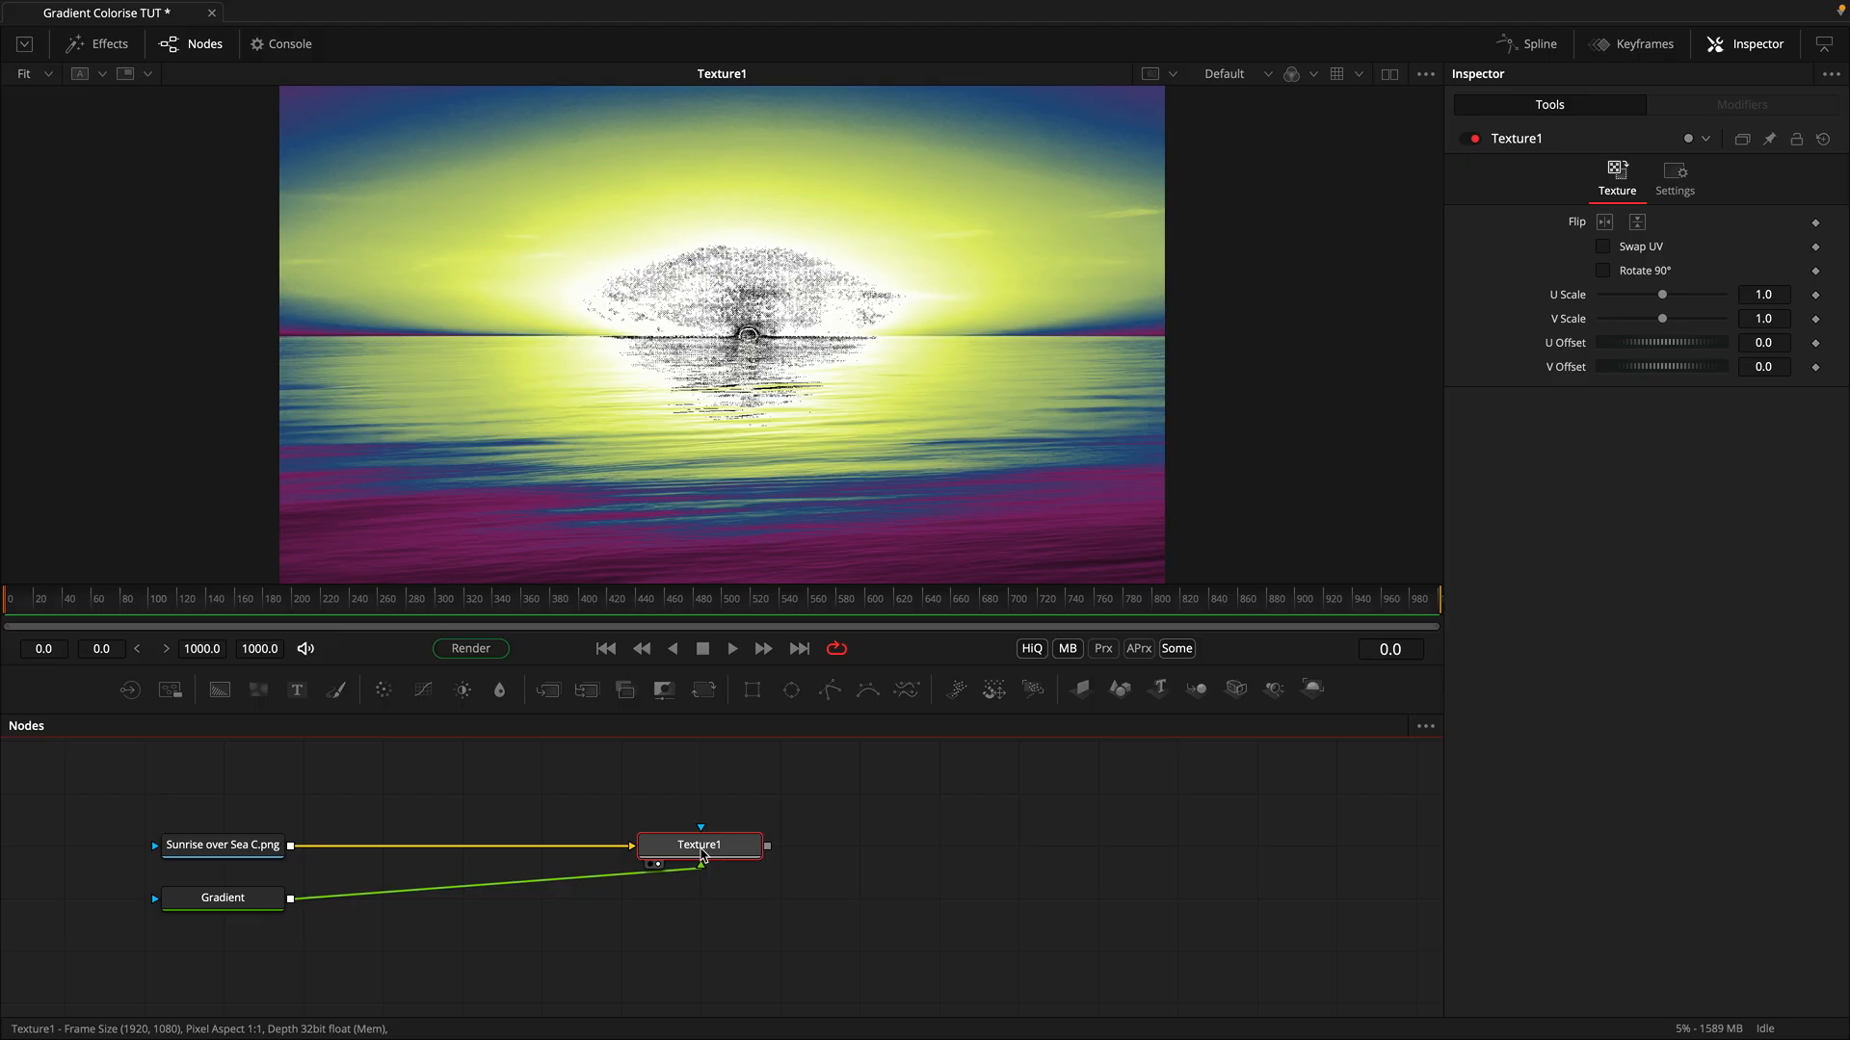
pyautogui.moveTo(691, 846)
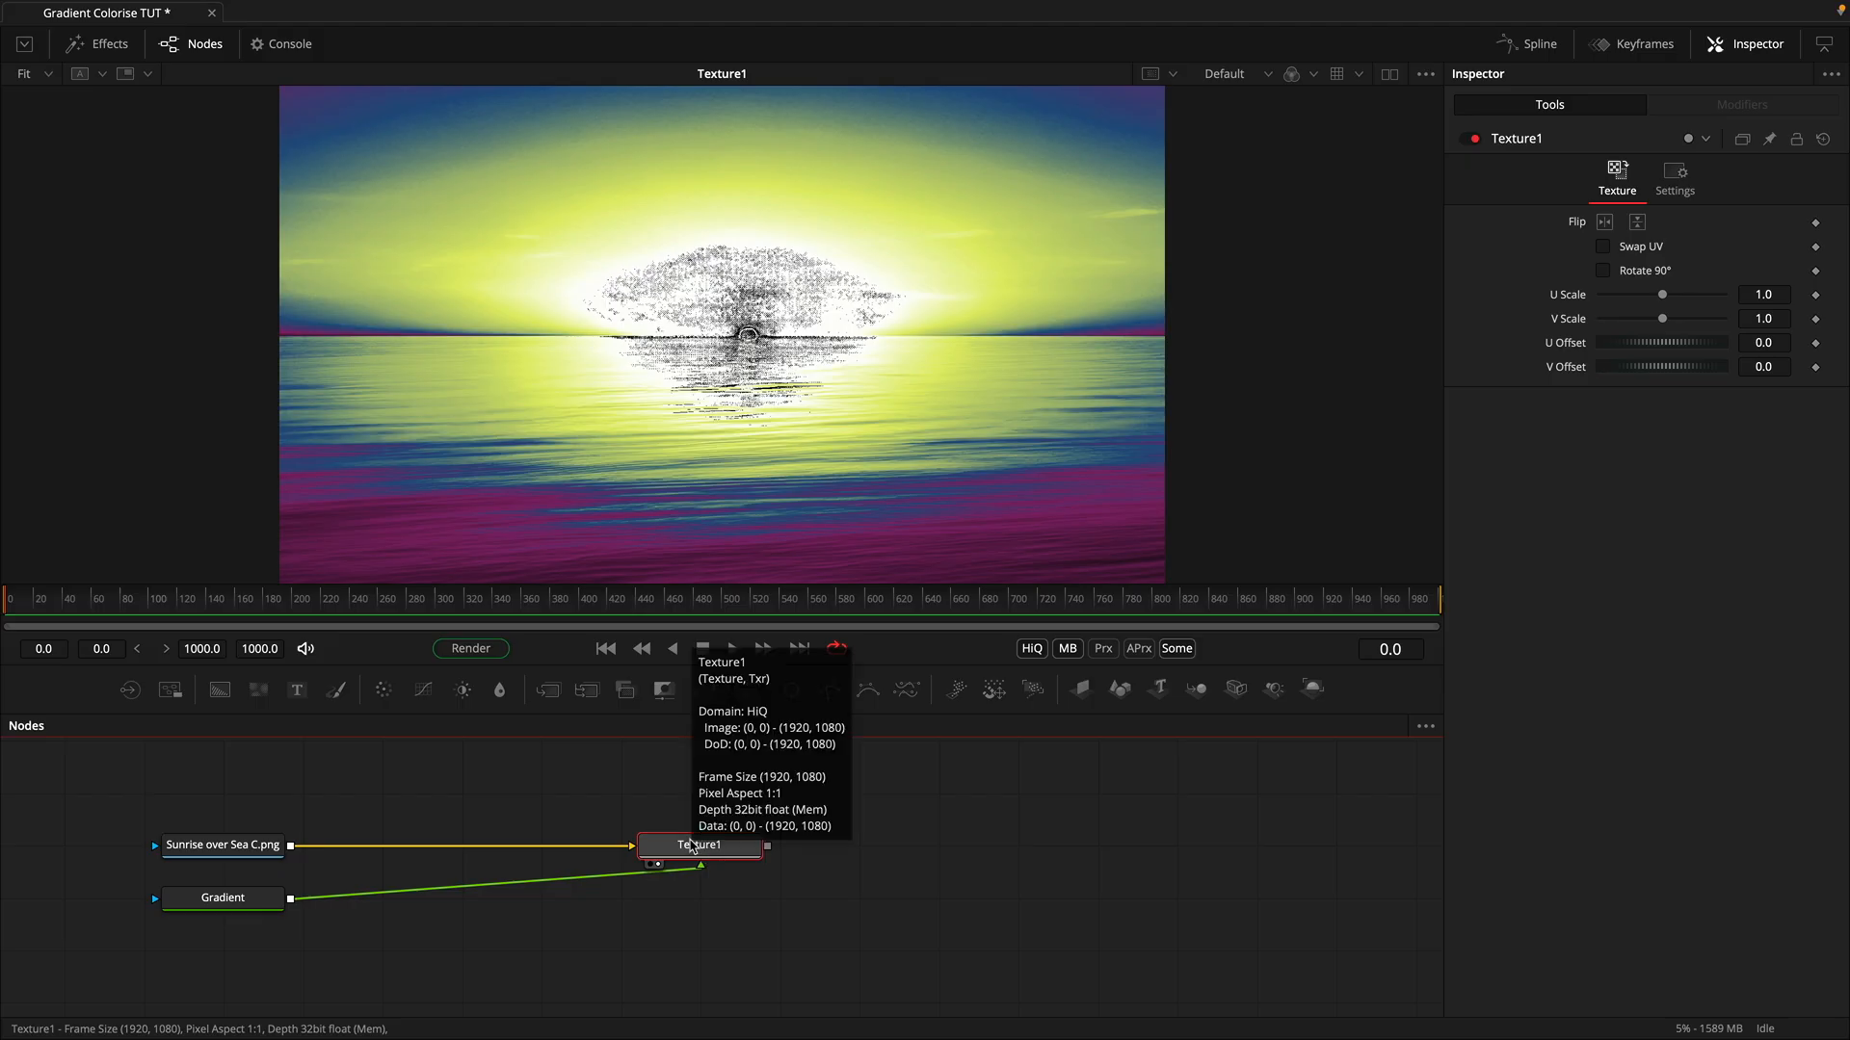
pyautogui.press('Delete')
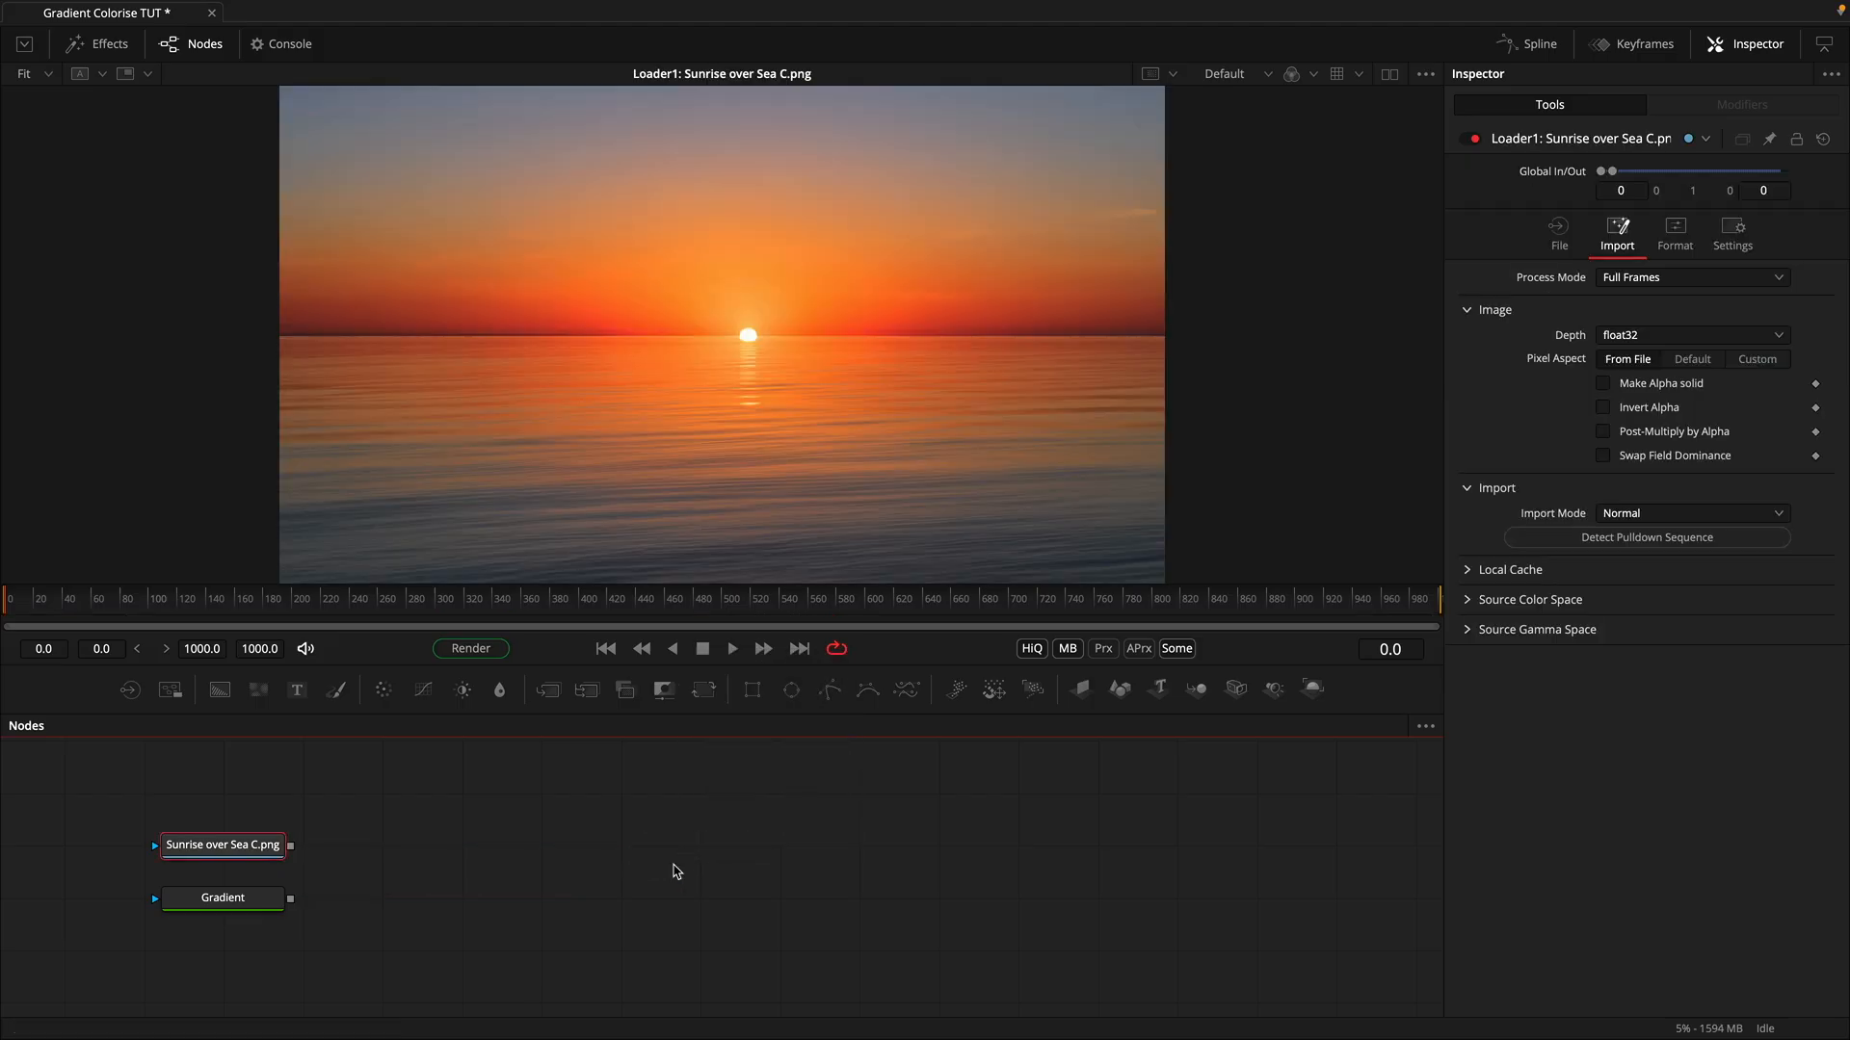
# Step: Add a Custom Tool node and connect the sunrise image as Image 1 and the Gradient as Image 2
pyautogui.hotkey('shift', 'space')
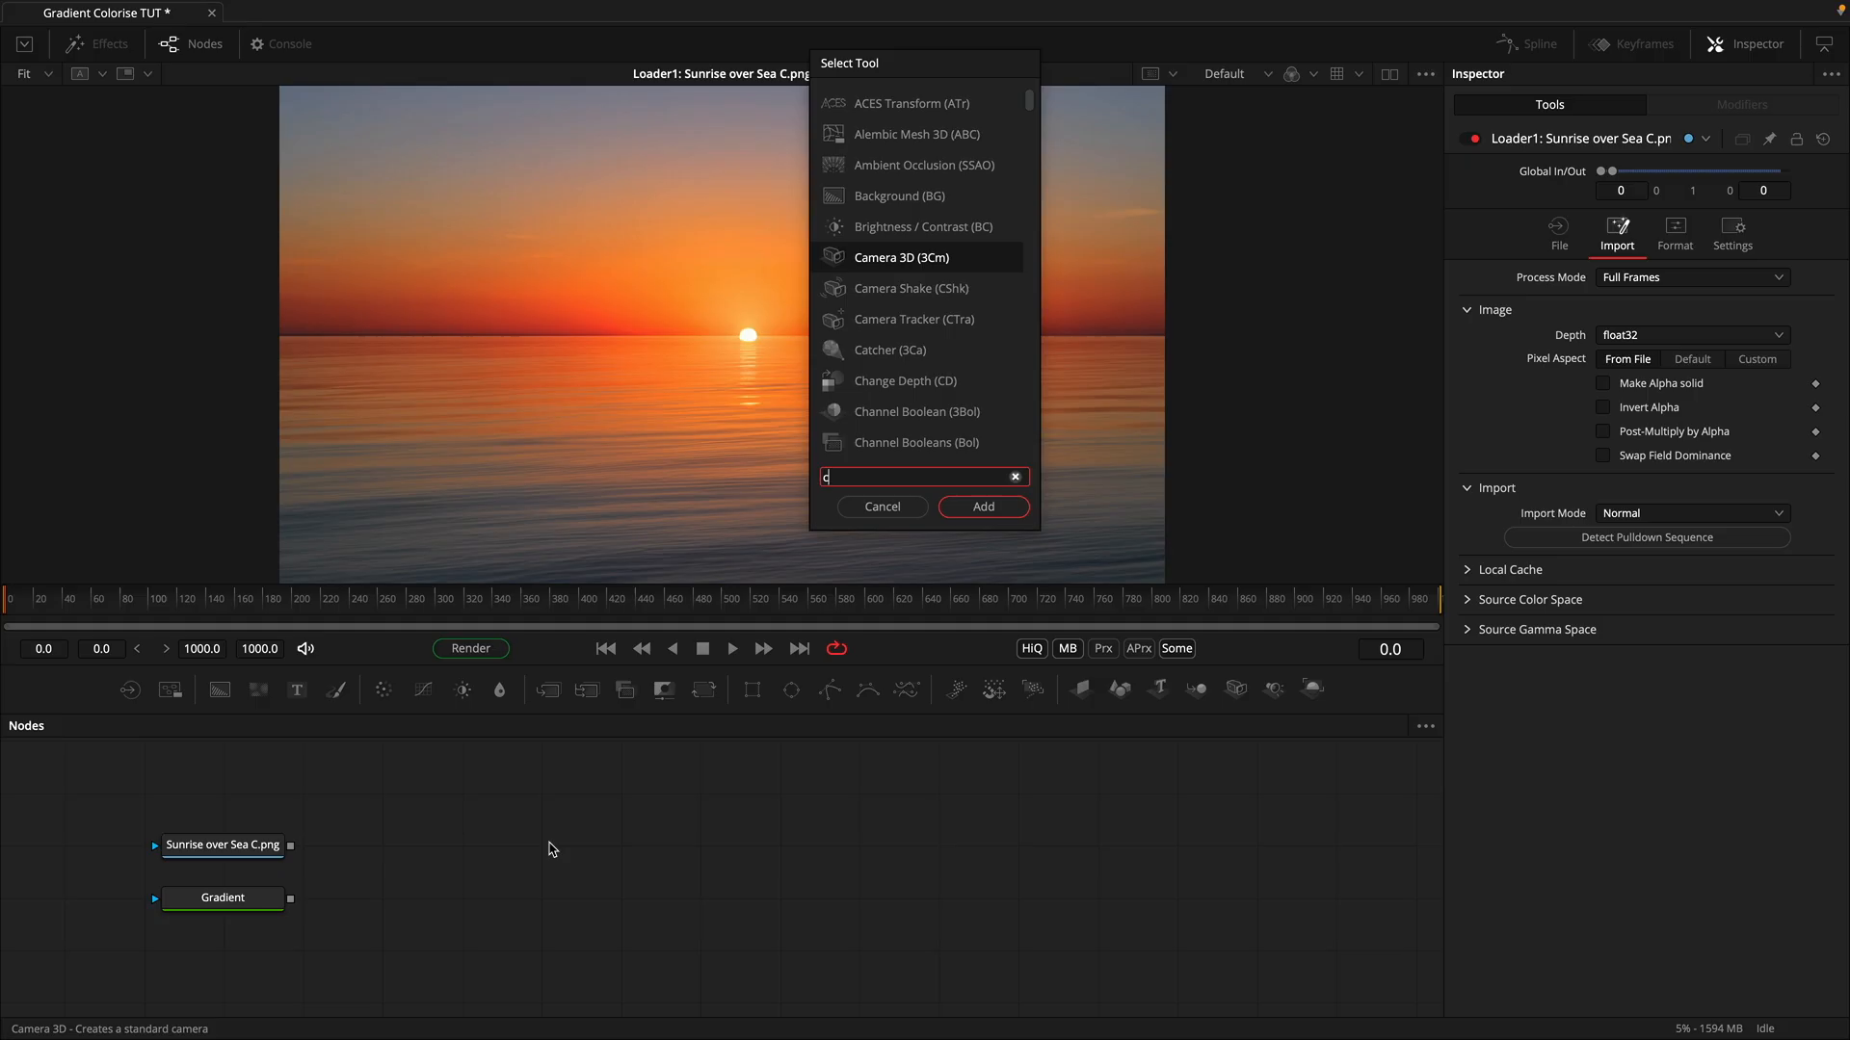
pyautogui.write('cu')
pyautogui.press('Return')
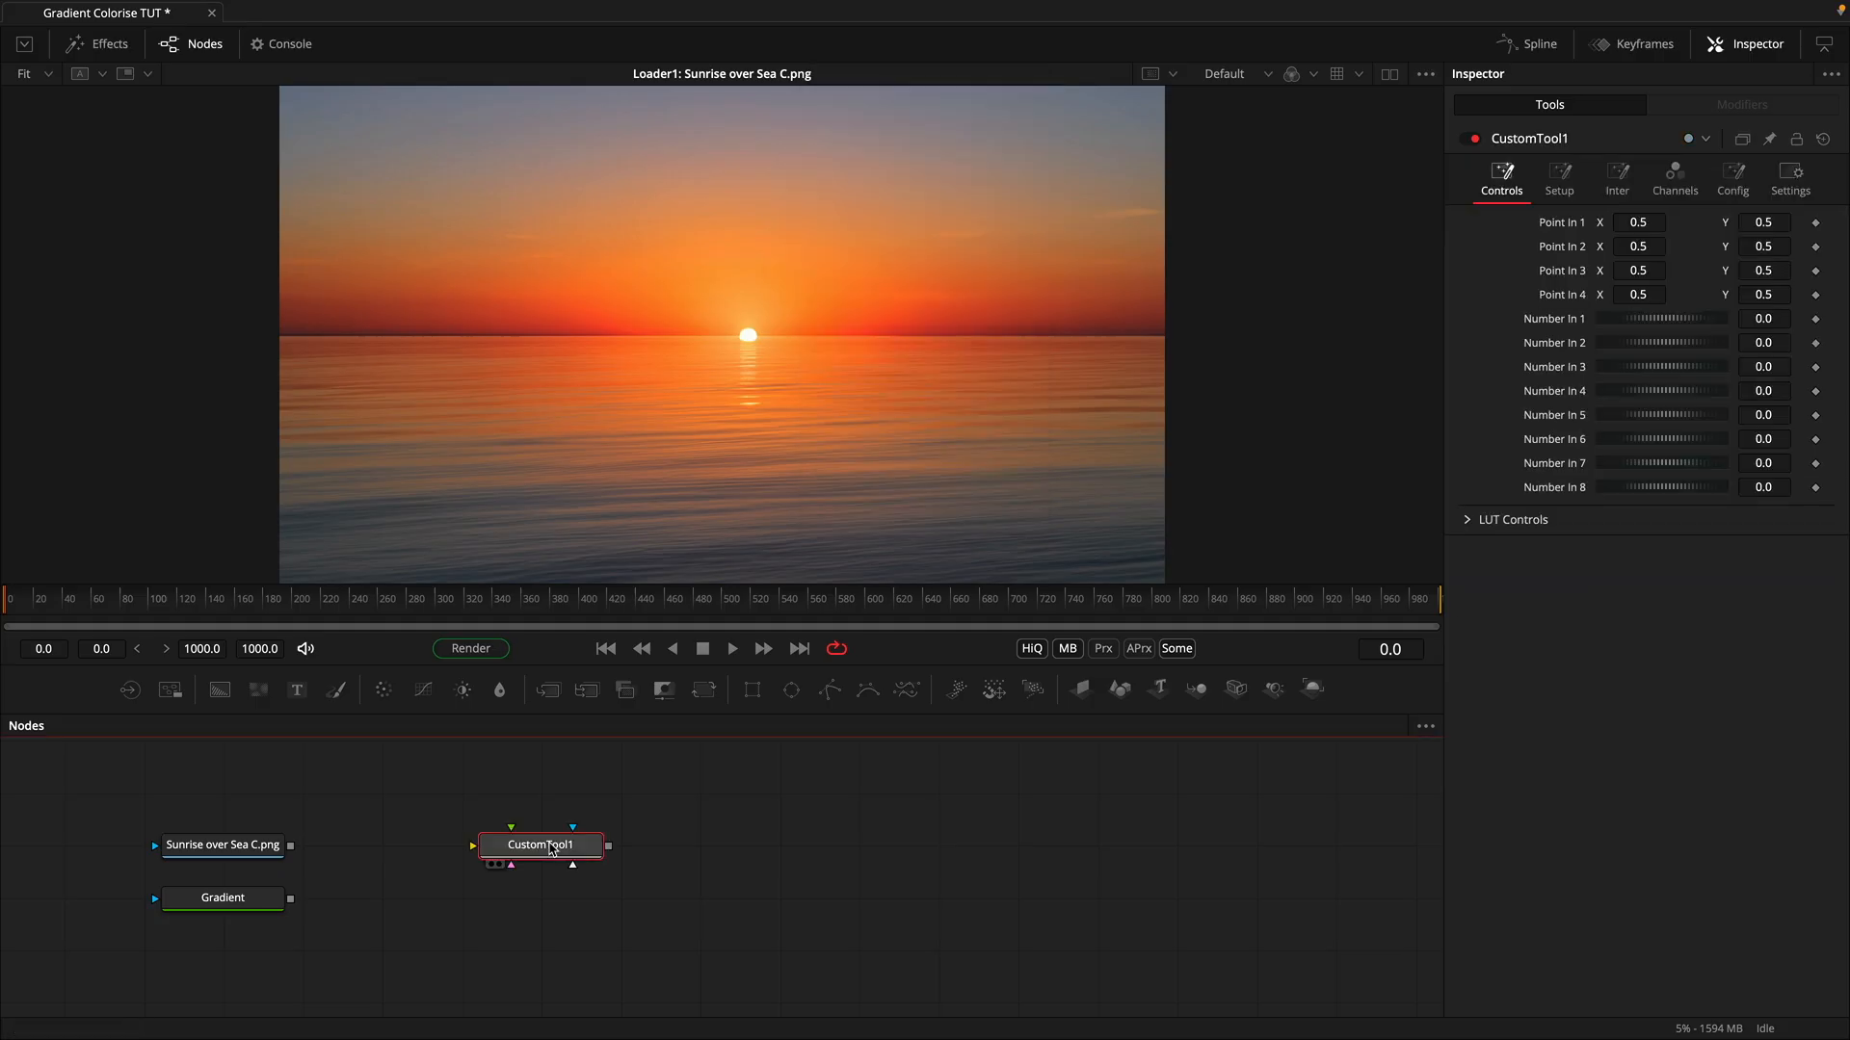
pyautogui.moveTo(287, 855); pyautogui.dragTo(566, 864)
pyautogui.click(566, 864)
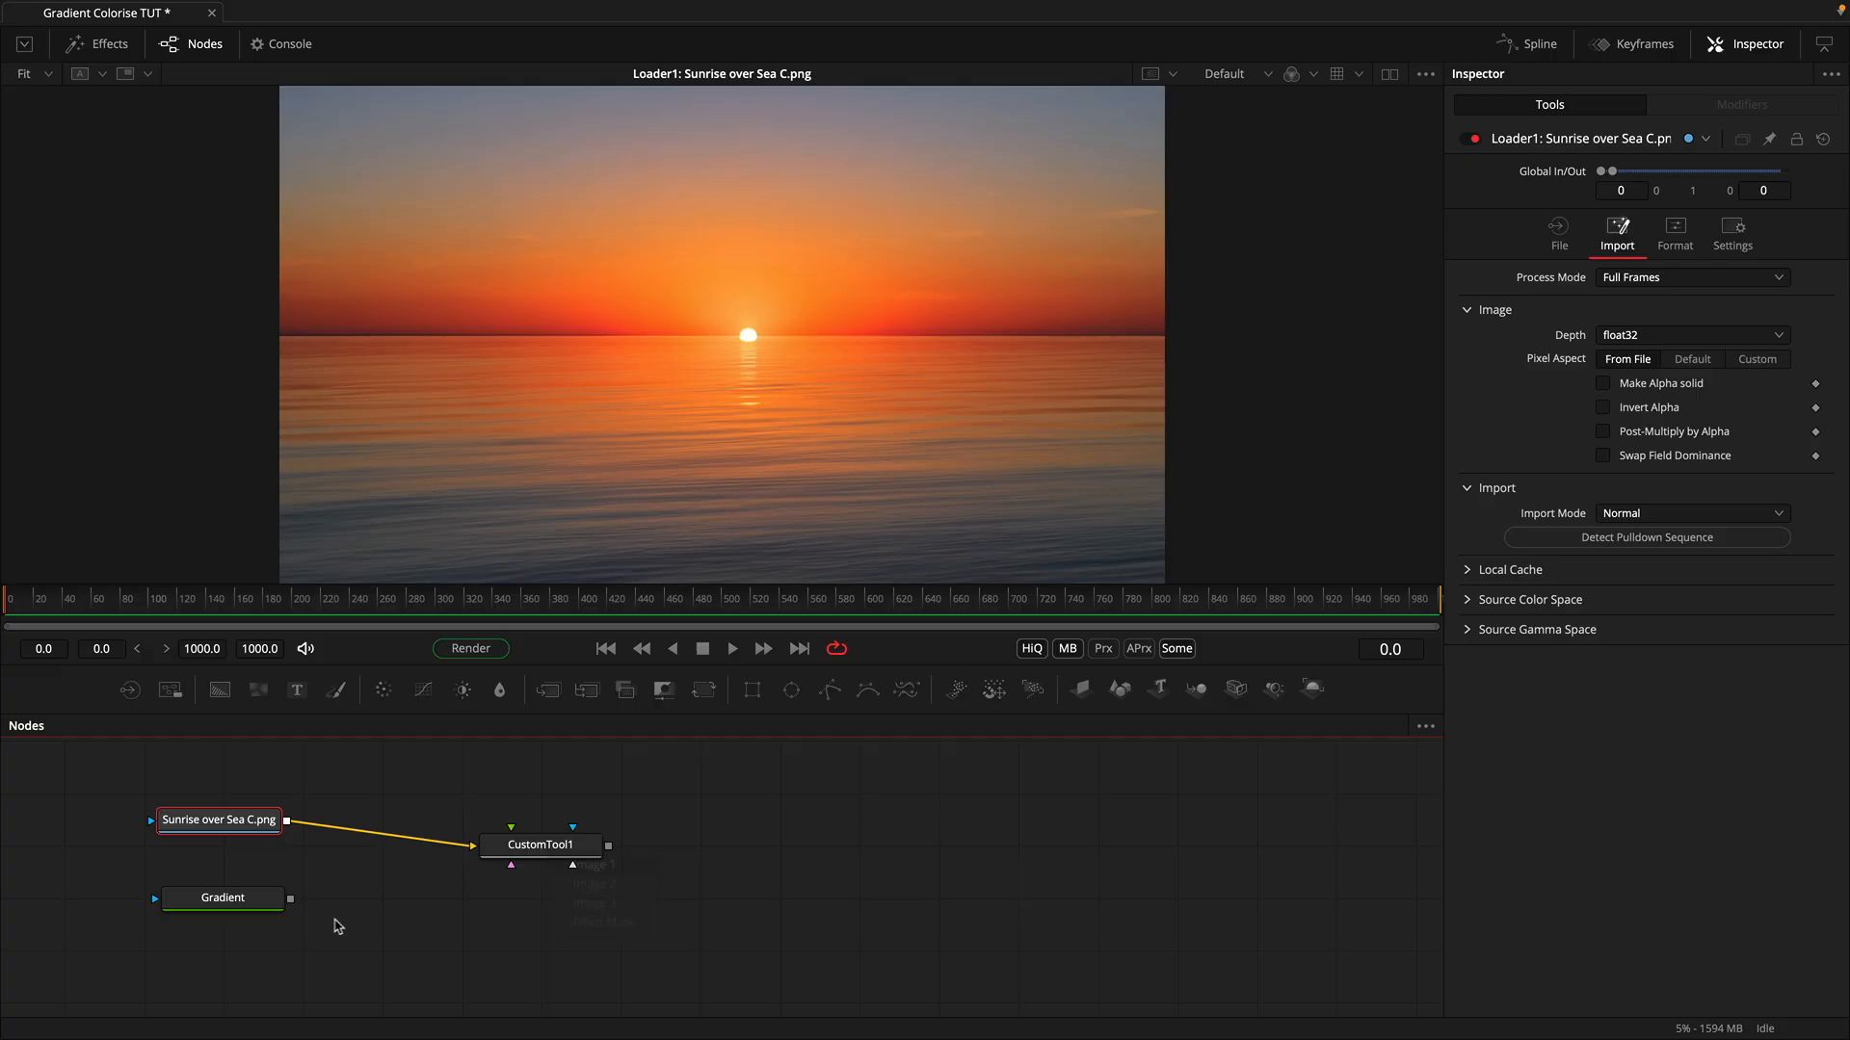
pyautogui.moveTo(290, 899); pyautogui.dragTo(570, 857)
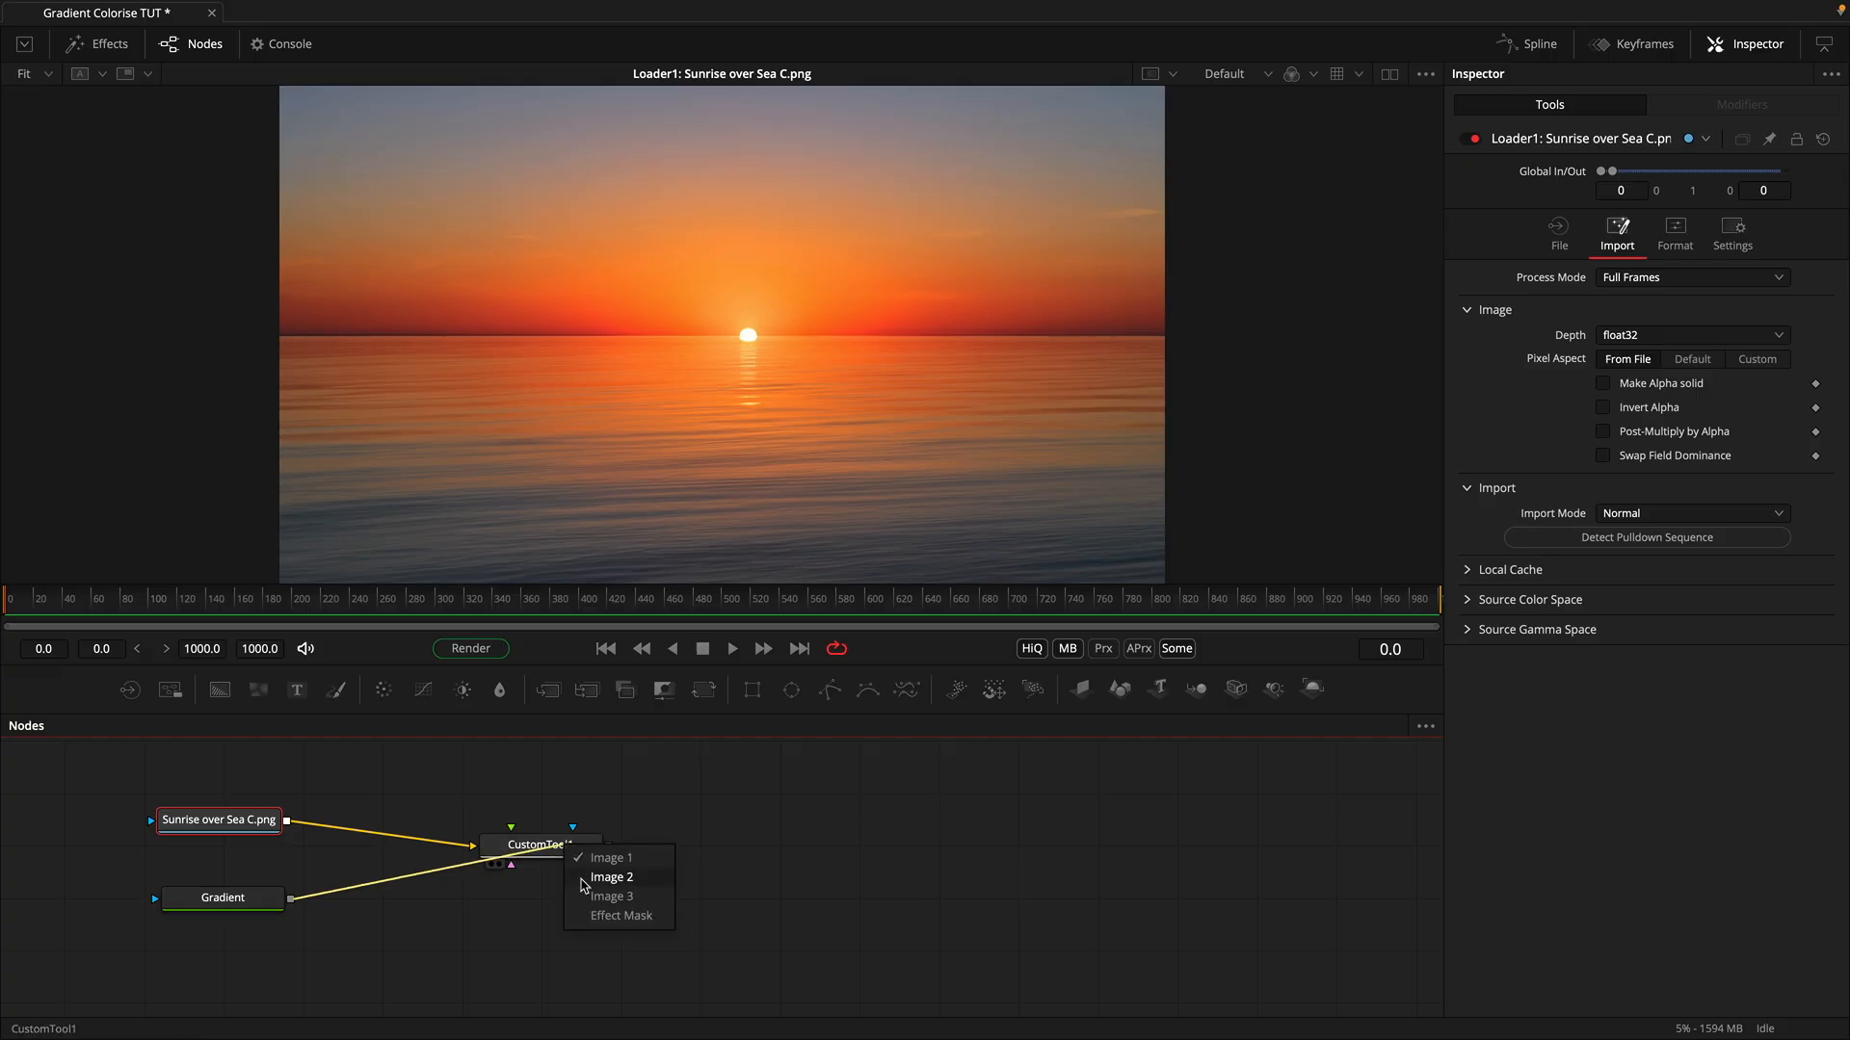
pyautogui.click(592, 881)
# Step: Set the Custom Tool's Intermediate 1 expression to r1*.2126+g1*.7152+b1*.0722 and view the node's output
pyautogui.click(578, 846)
pyautogui.click(1617, 181)
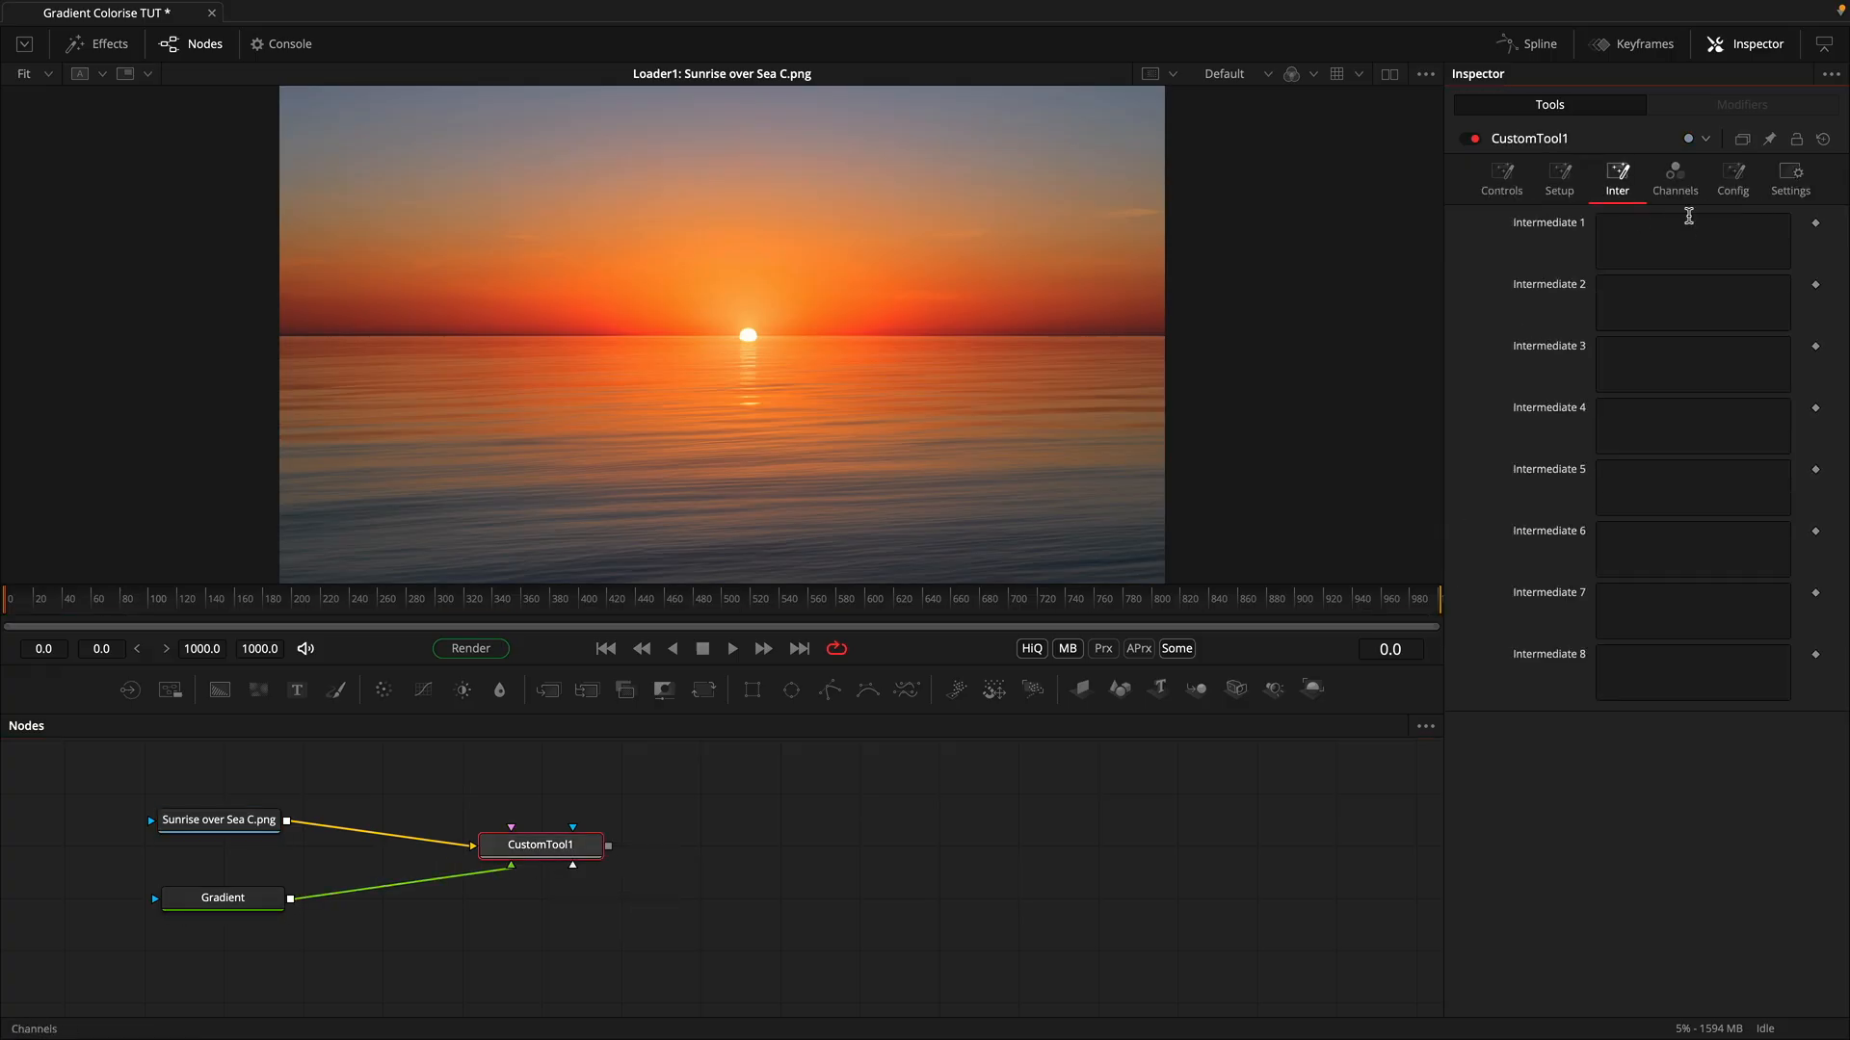
pyautogui.click(1677, 230)
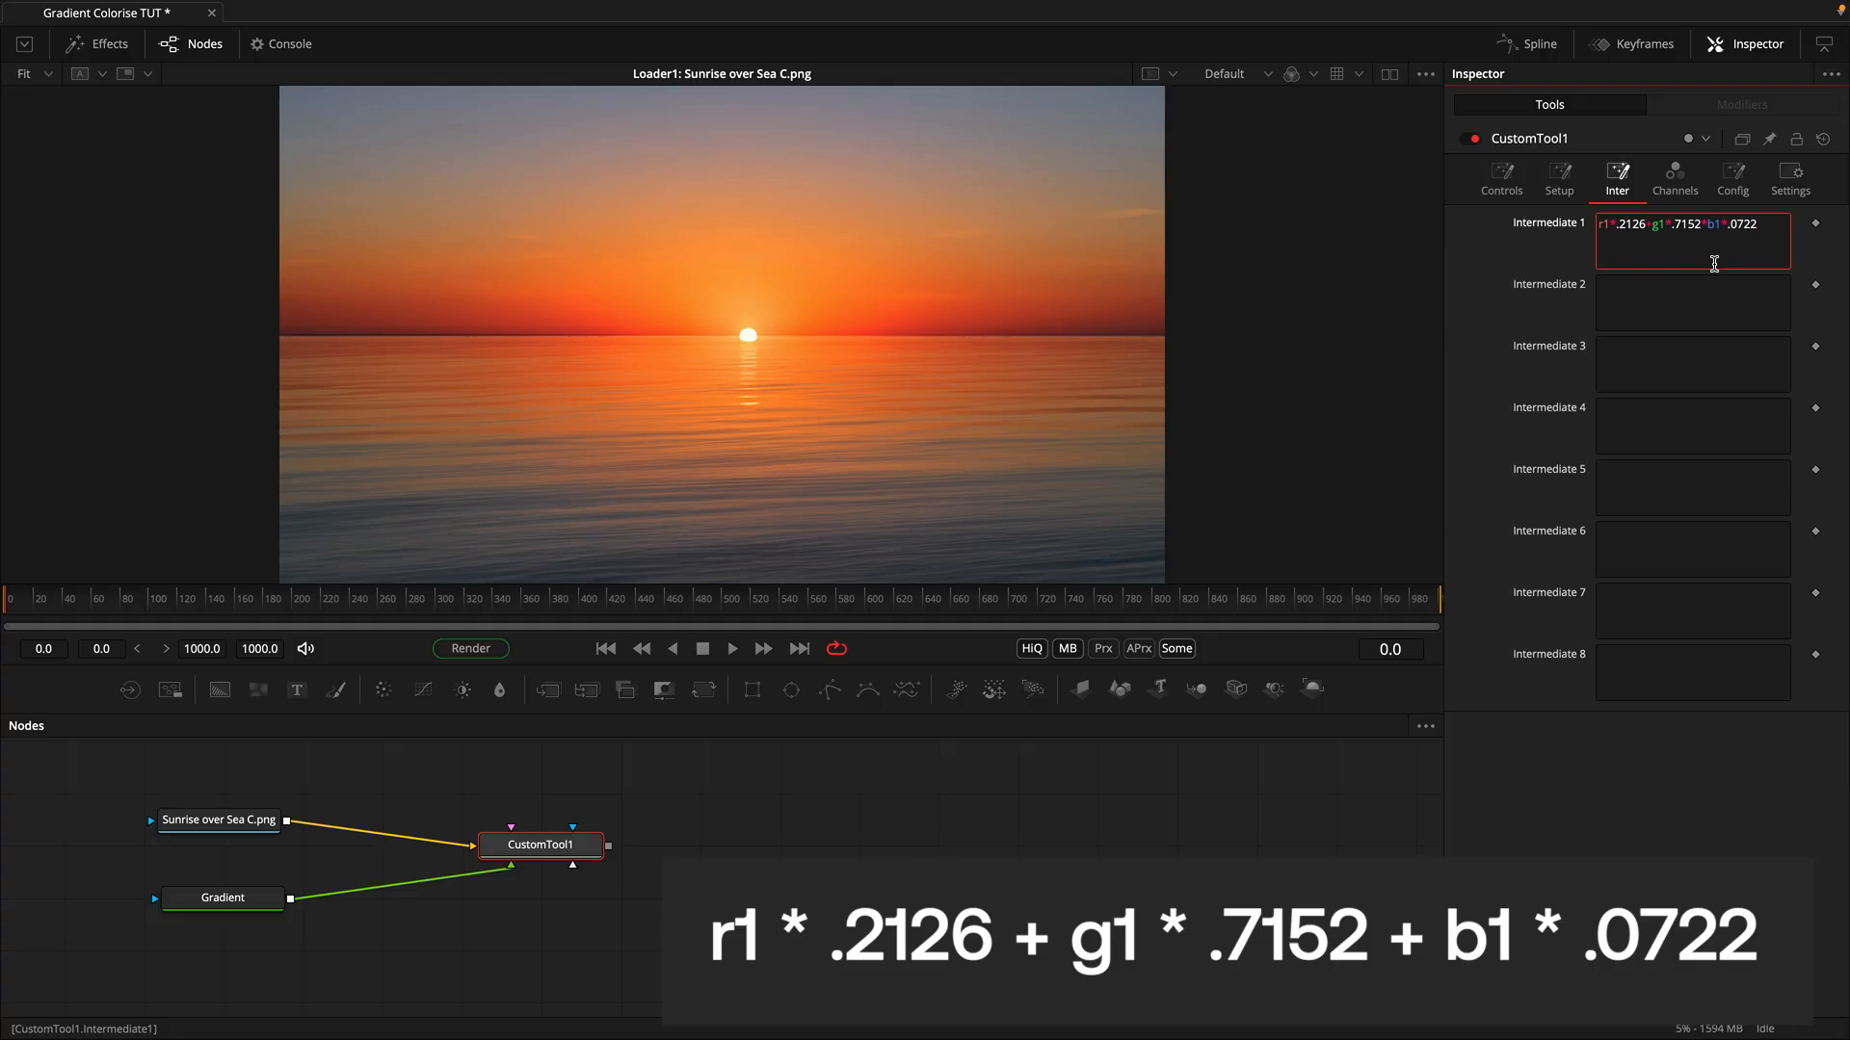
pyautogui.click(1695, 204)
pyautogui.press('2')
# Step: Set the Custom Tool's Red, Green and Blue channel expressions to i1
pyautogui.click(1671, 177)
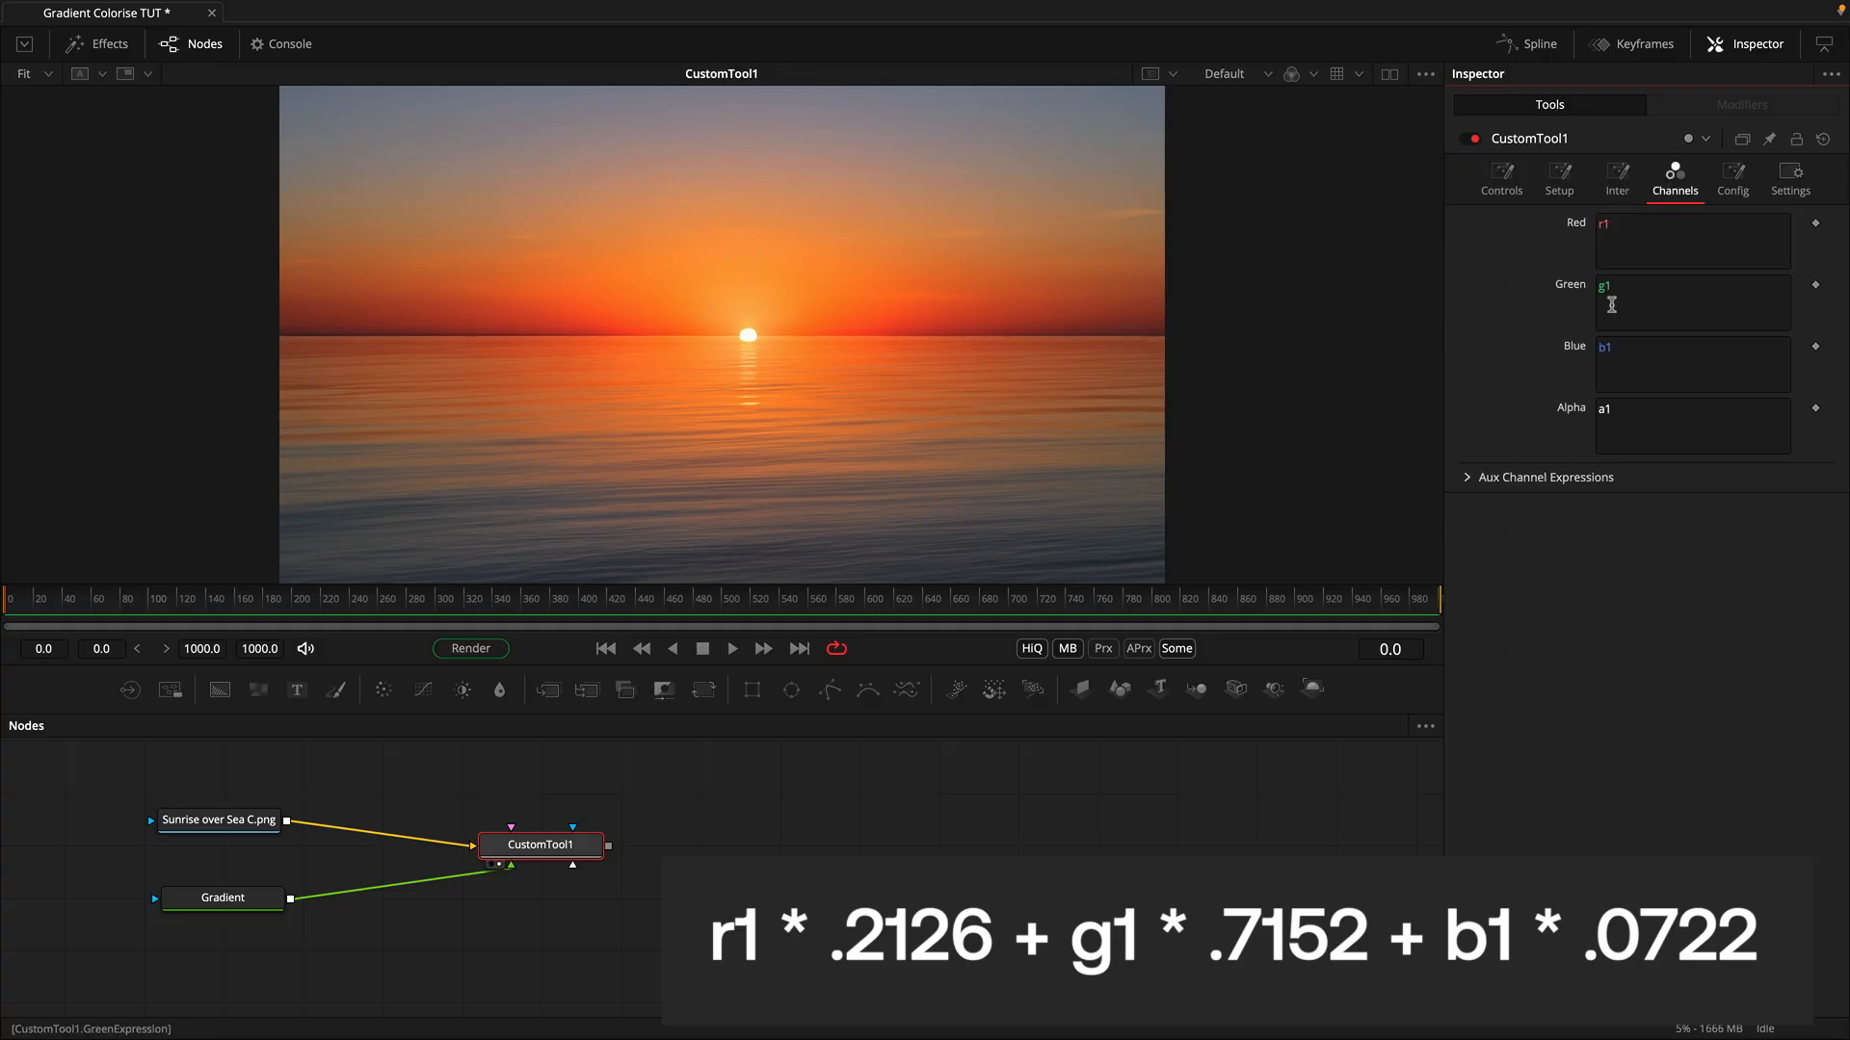
pyautogui.doubleClick(1669, 230)
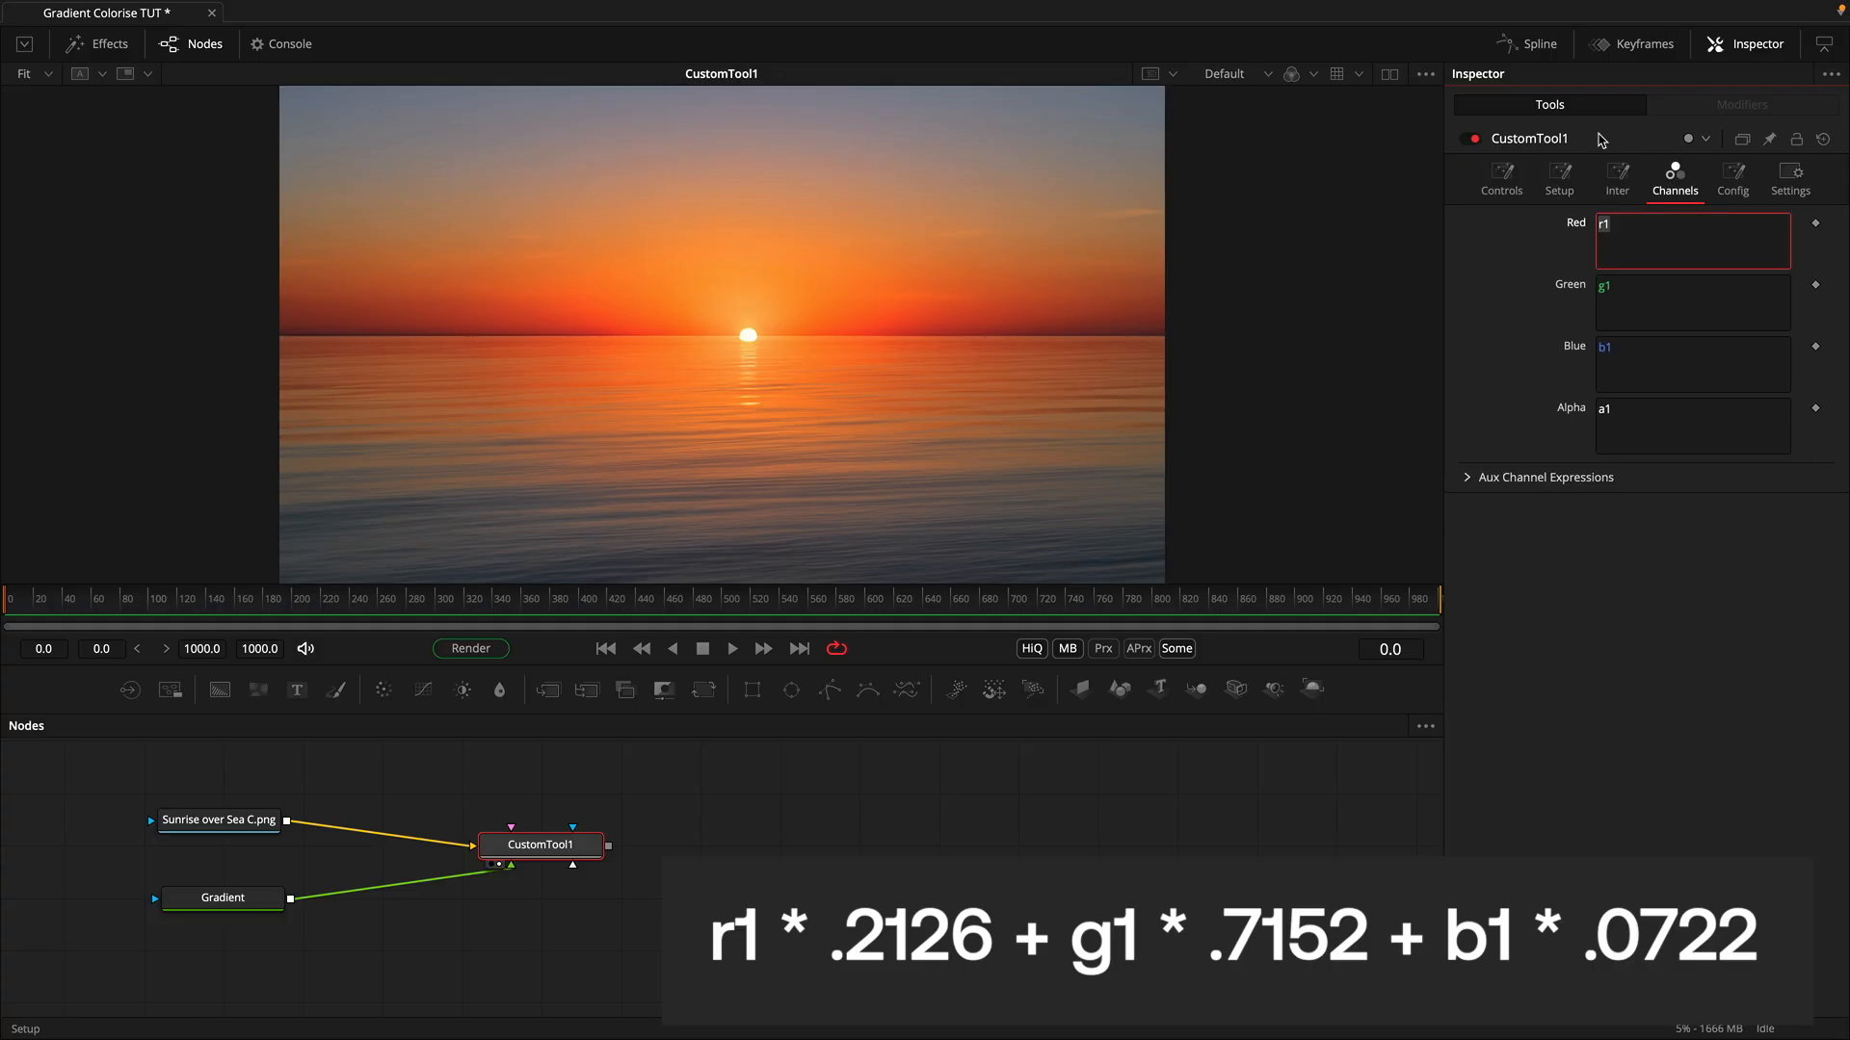
pyautogui.write('i1')
pyautogui.doubleClick(1628, 280)
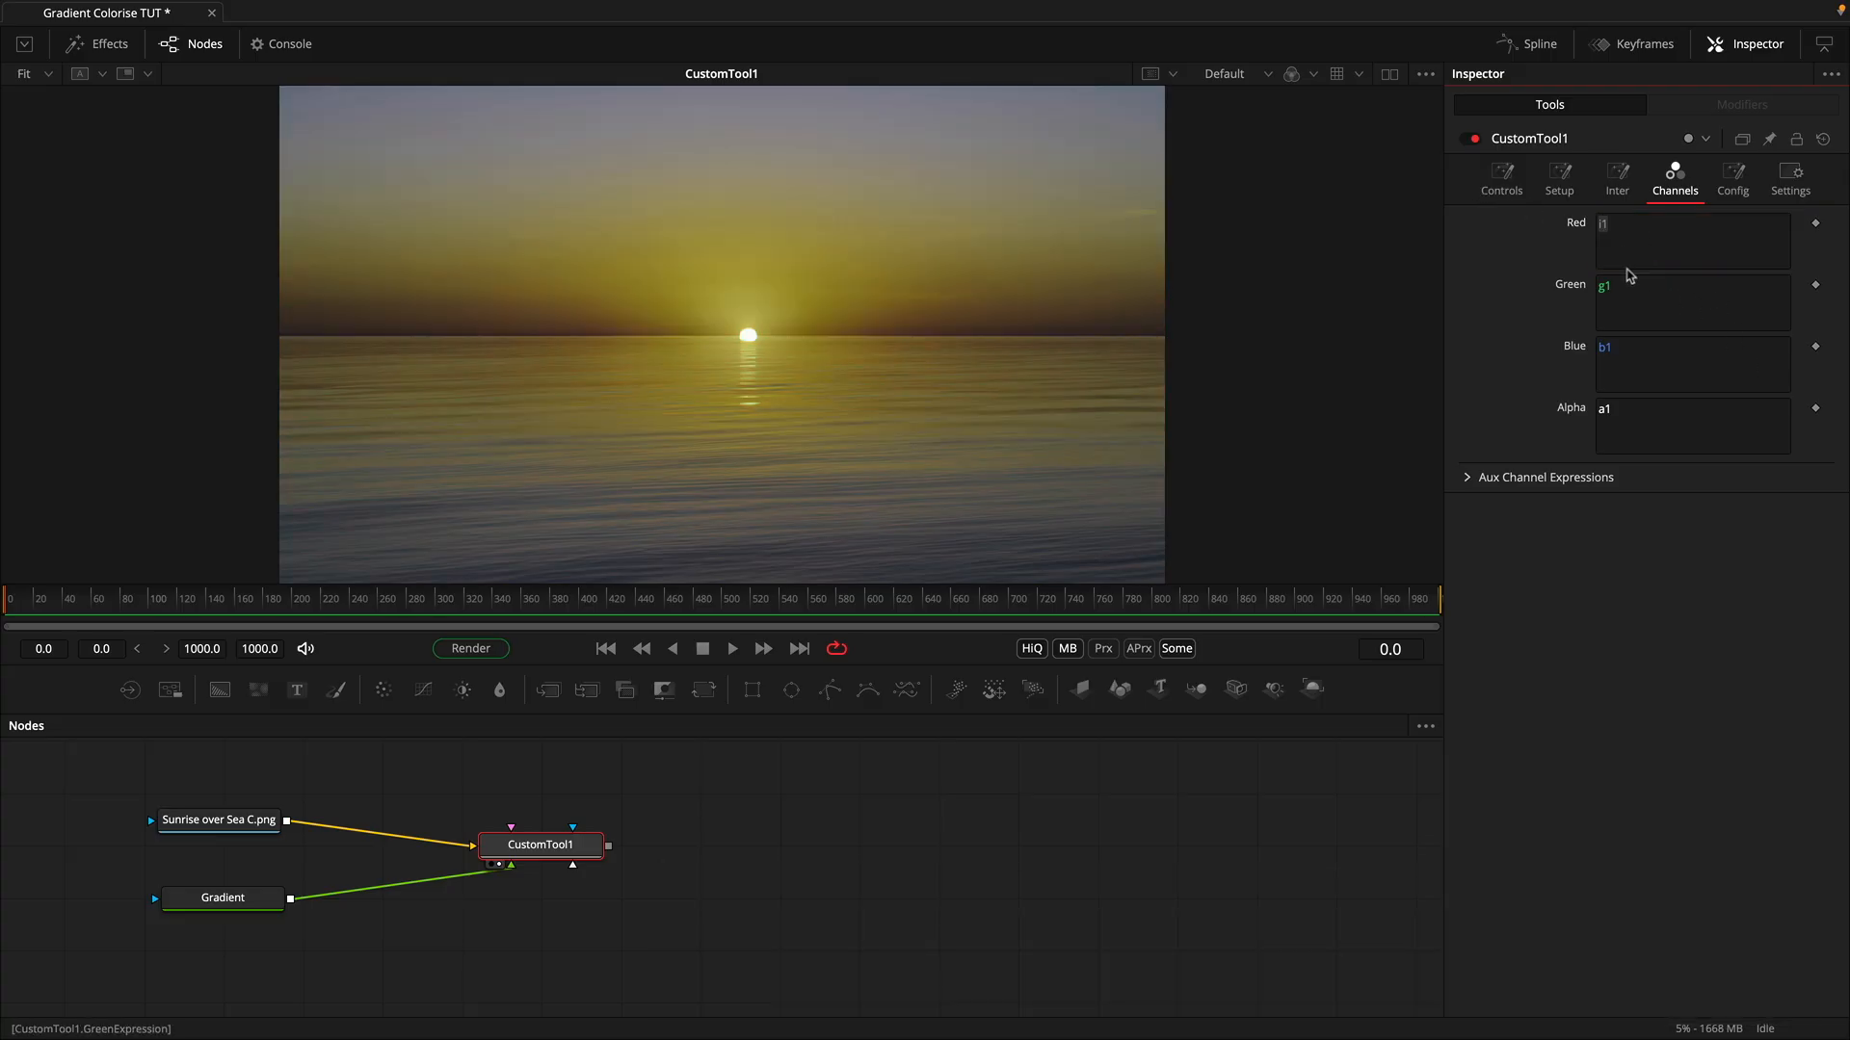
pyautogui.write('i1')
pyautogui.doubleClick(1659, 363)
pyautogui.write('i1')
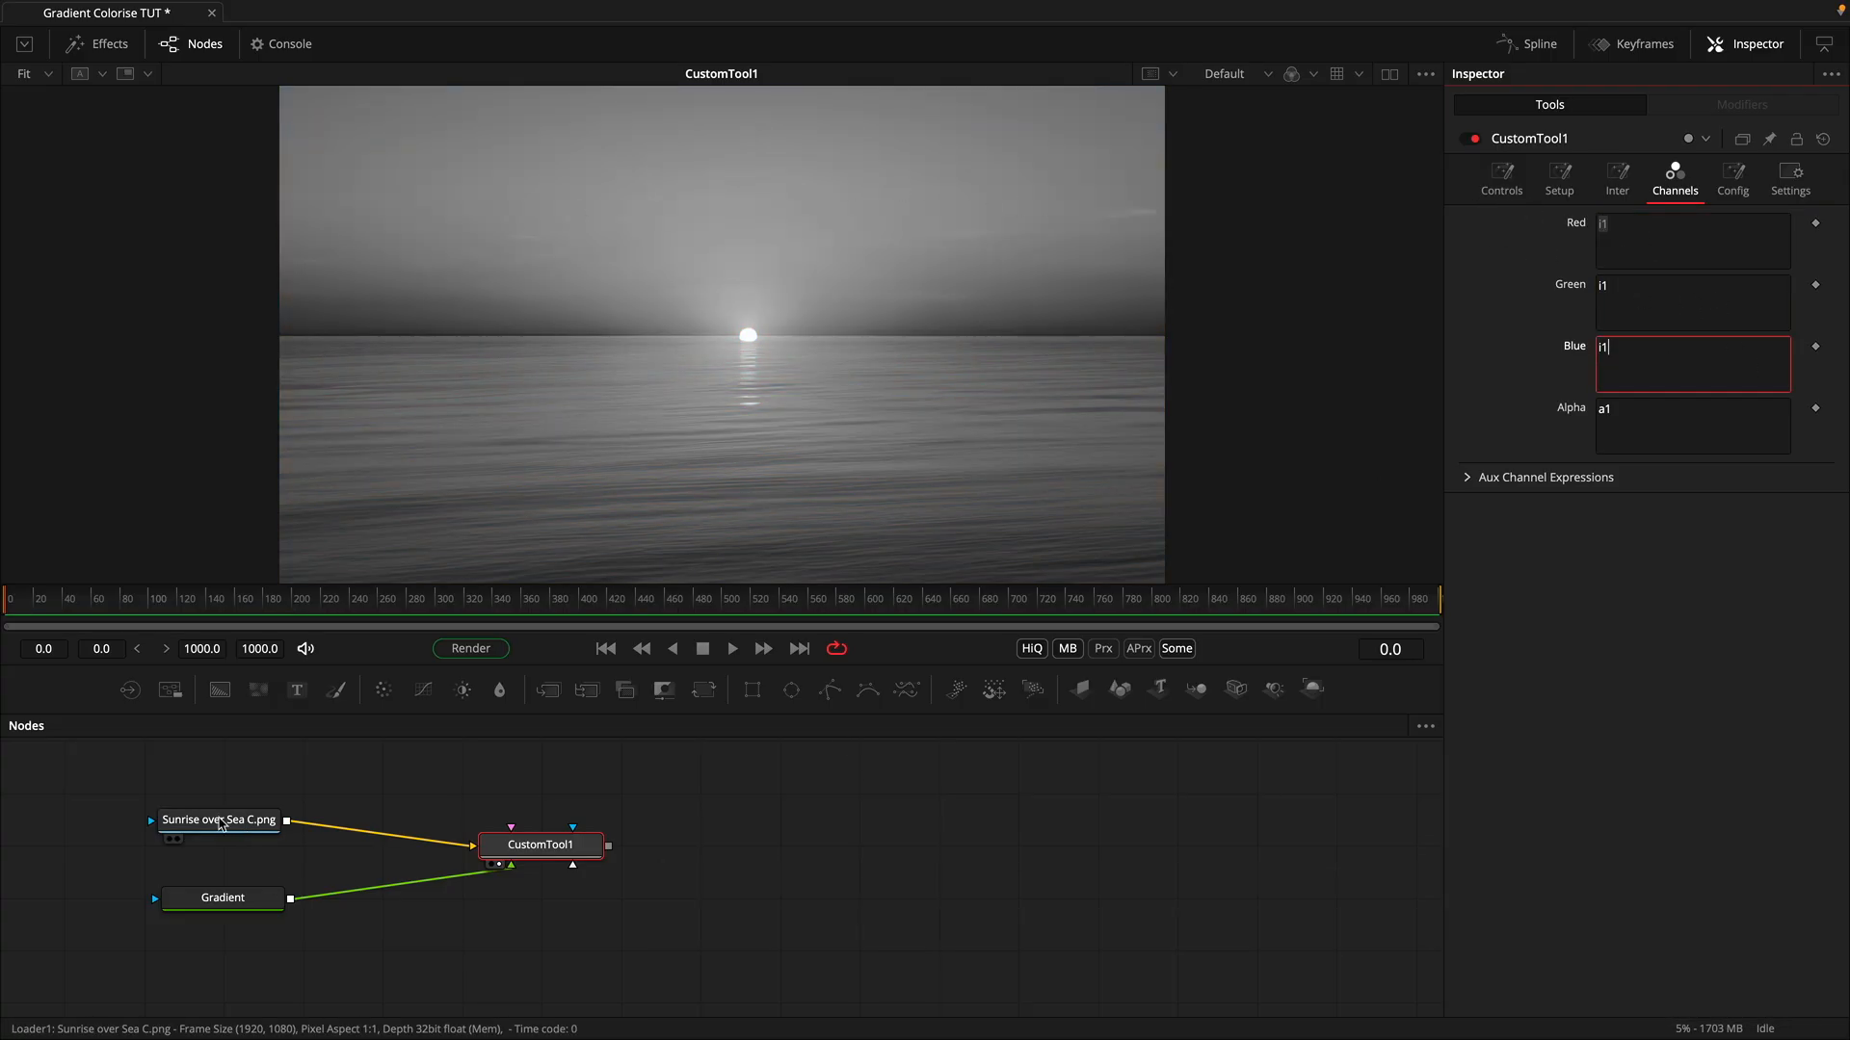
# Step: Compare the original sunrise image with the Custom Tool's output and review its intermediate and channel expressions
pyautogui.moveTo(219, 821); pyautogui.dragTo(579, 433)
pyautogui.moveTo(559, 850); pyautogui.dragTo(722, 306)
pyautogui.click(1616, 183)
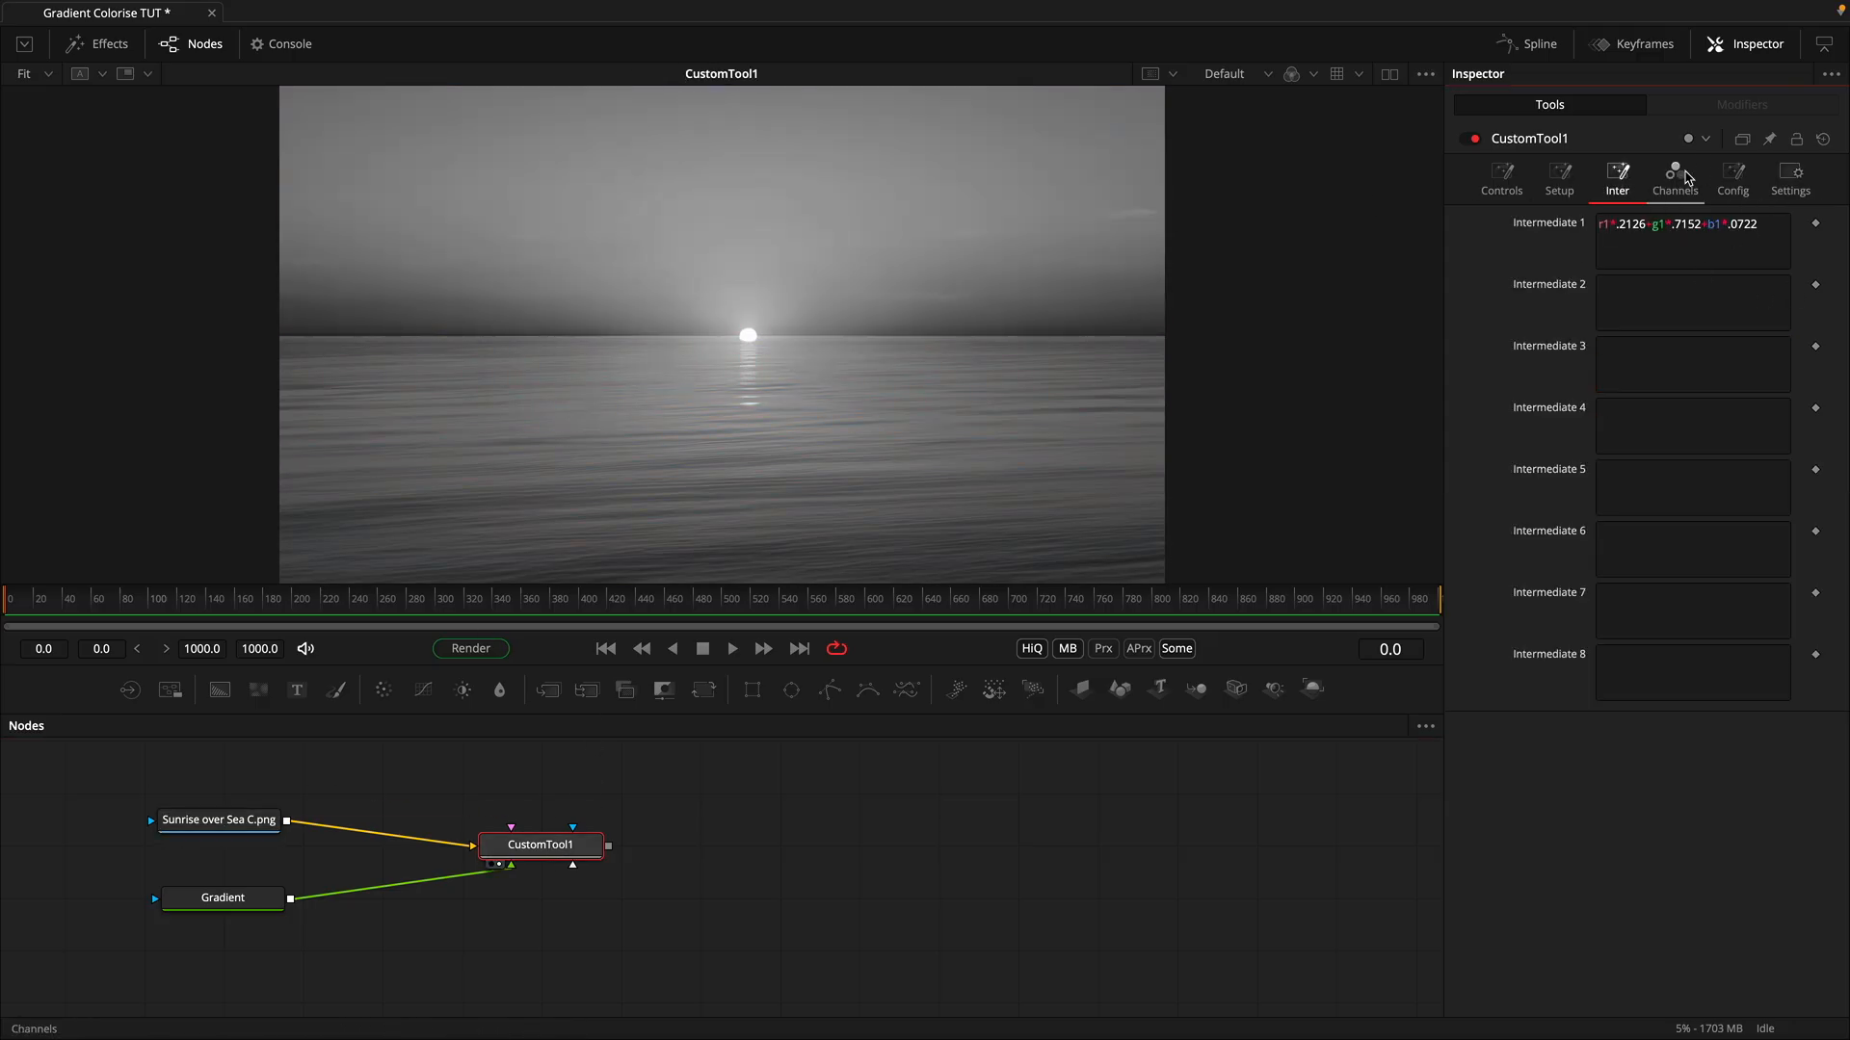
pyautogui.click(1678, 178)
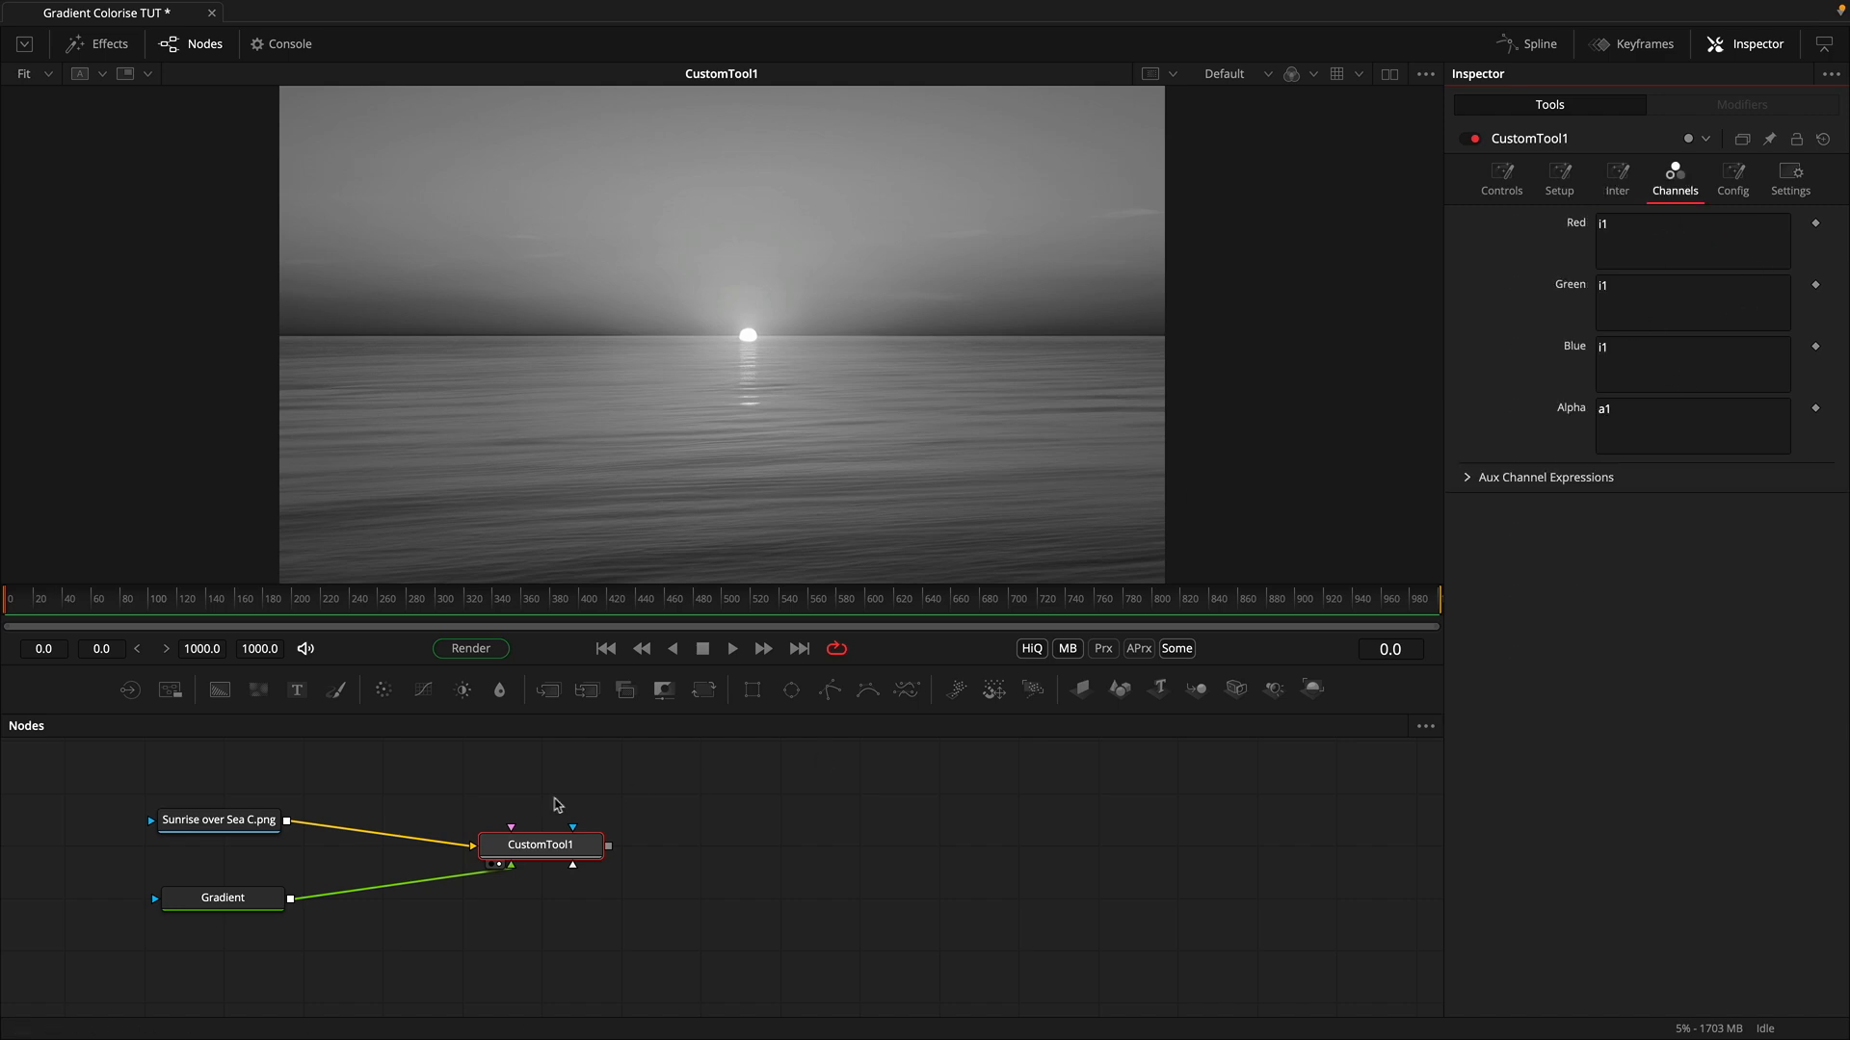
# Step: Align the Custom Tool node level with the sunrise node and set its Red expression to getr2d(i1, 0)
pyautogui.moveTo(539, 845); pyautogui.dragTo(540, 819)
pyautogui.click(1698, 229)
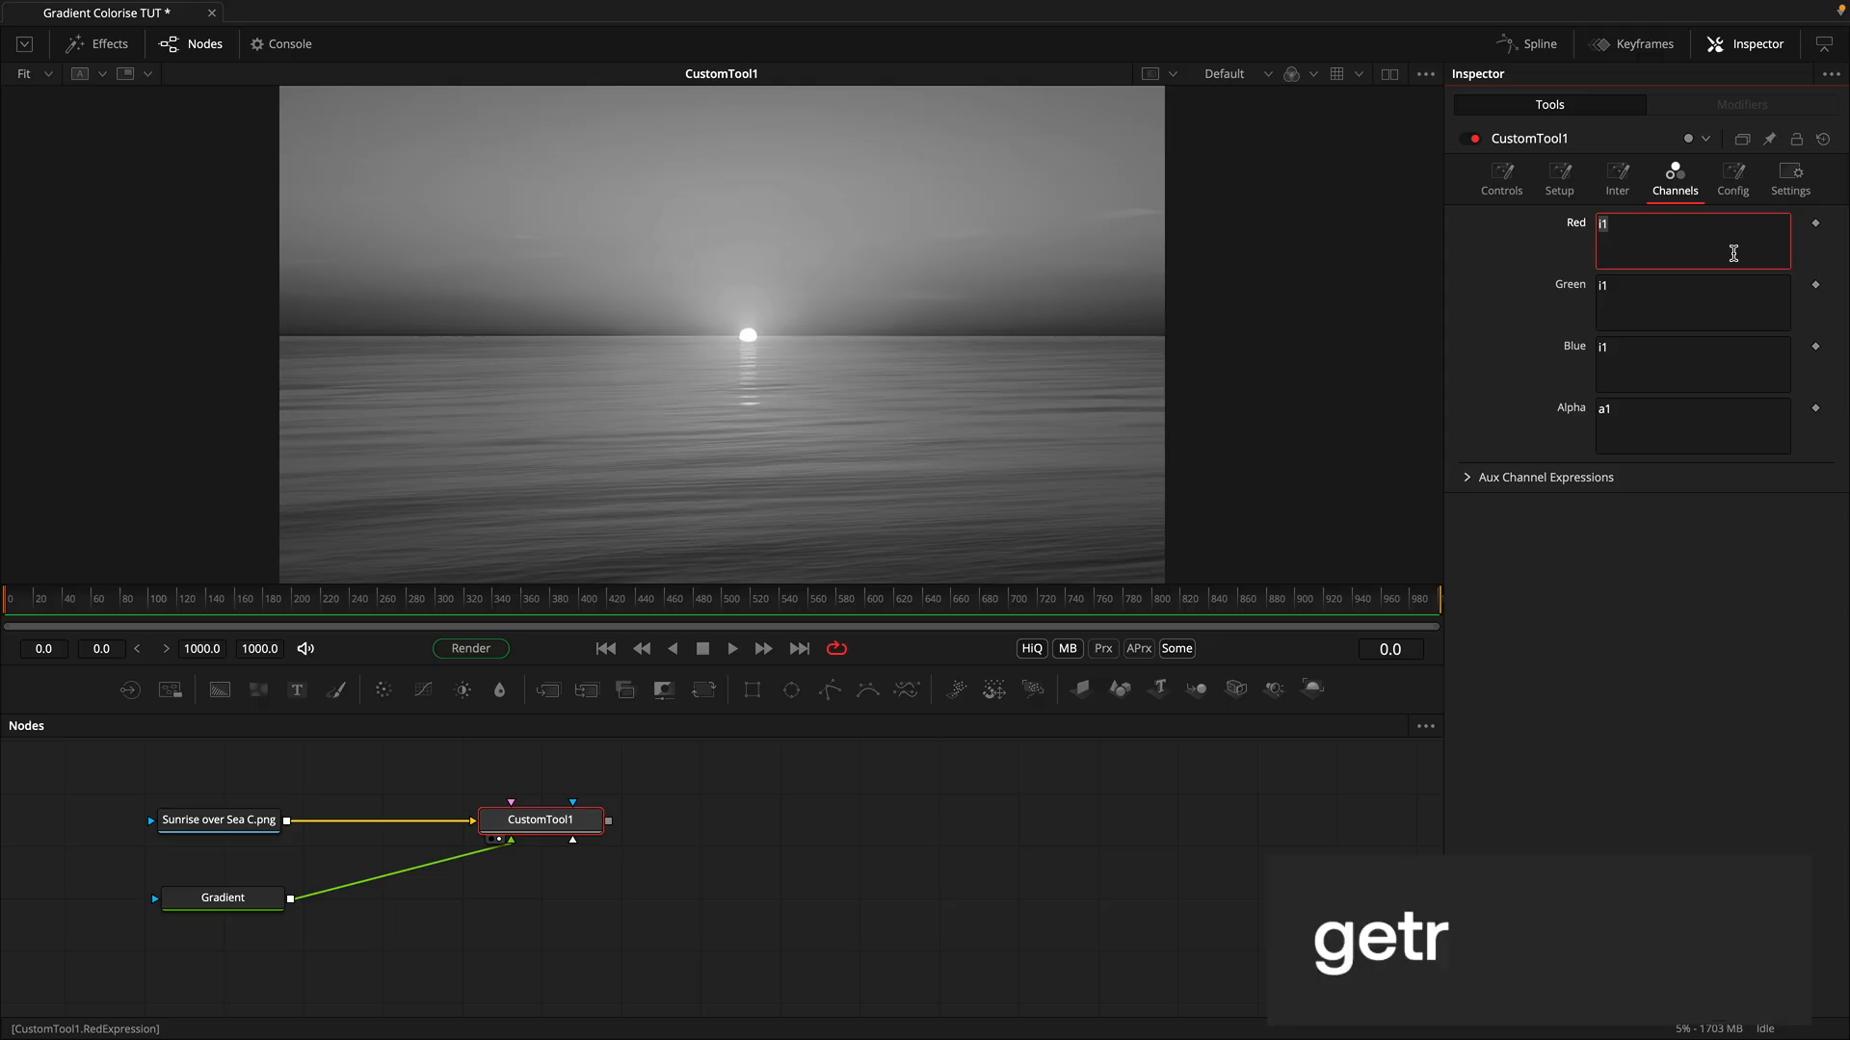
pyautogui.write('getr2')
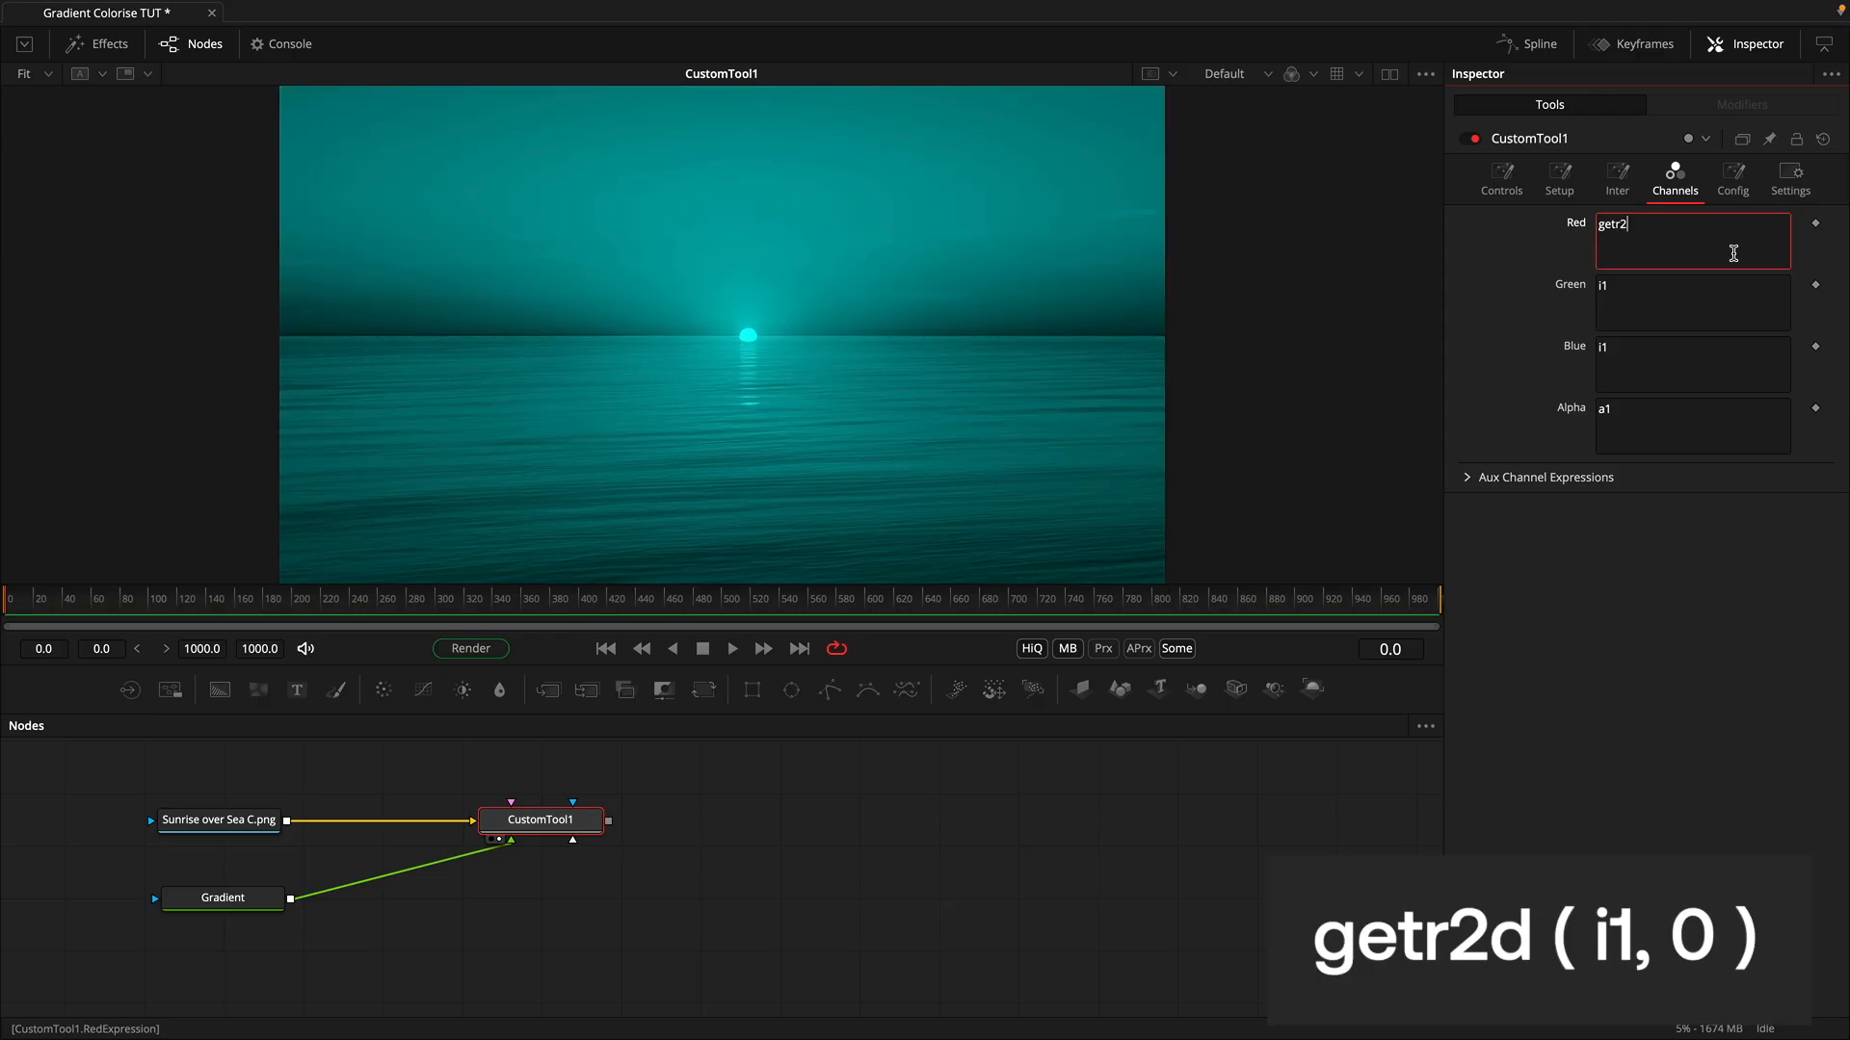
pyautogui.write('d(i1, 0)')
# Step: Copy the Red expression getr2d(i1, 0) into the Green and Blue channel expressions
pyautogui.moveTo(1708, 220); pyautogui.dragTo(1592, 220)
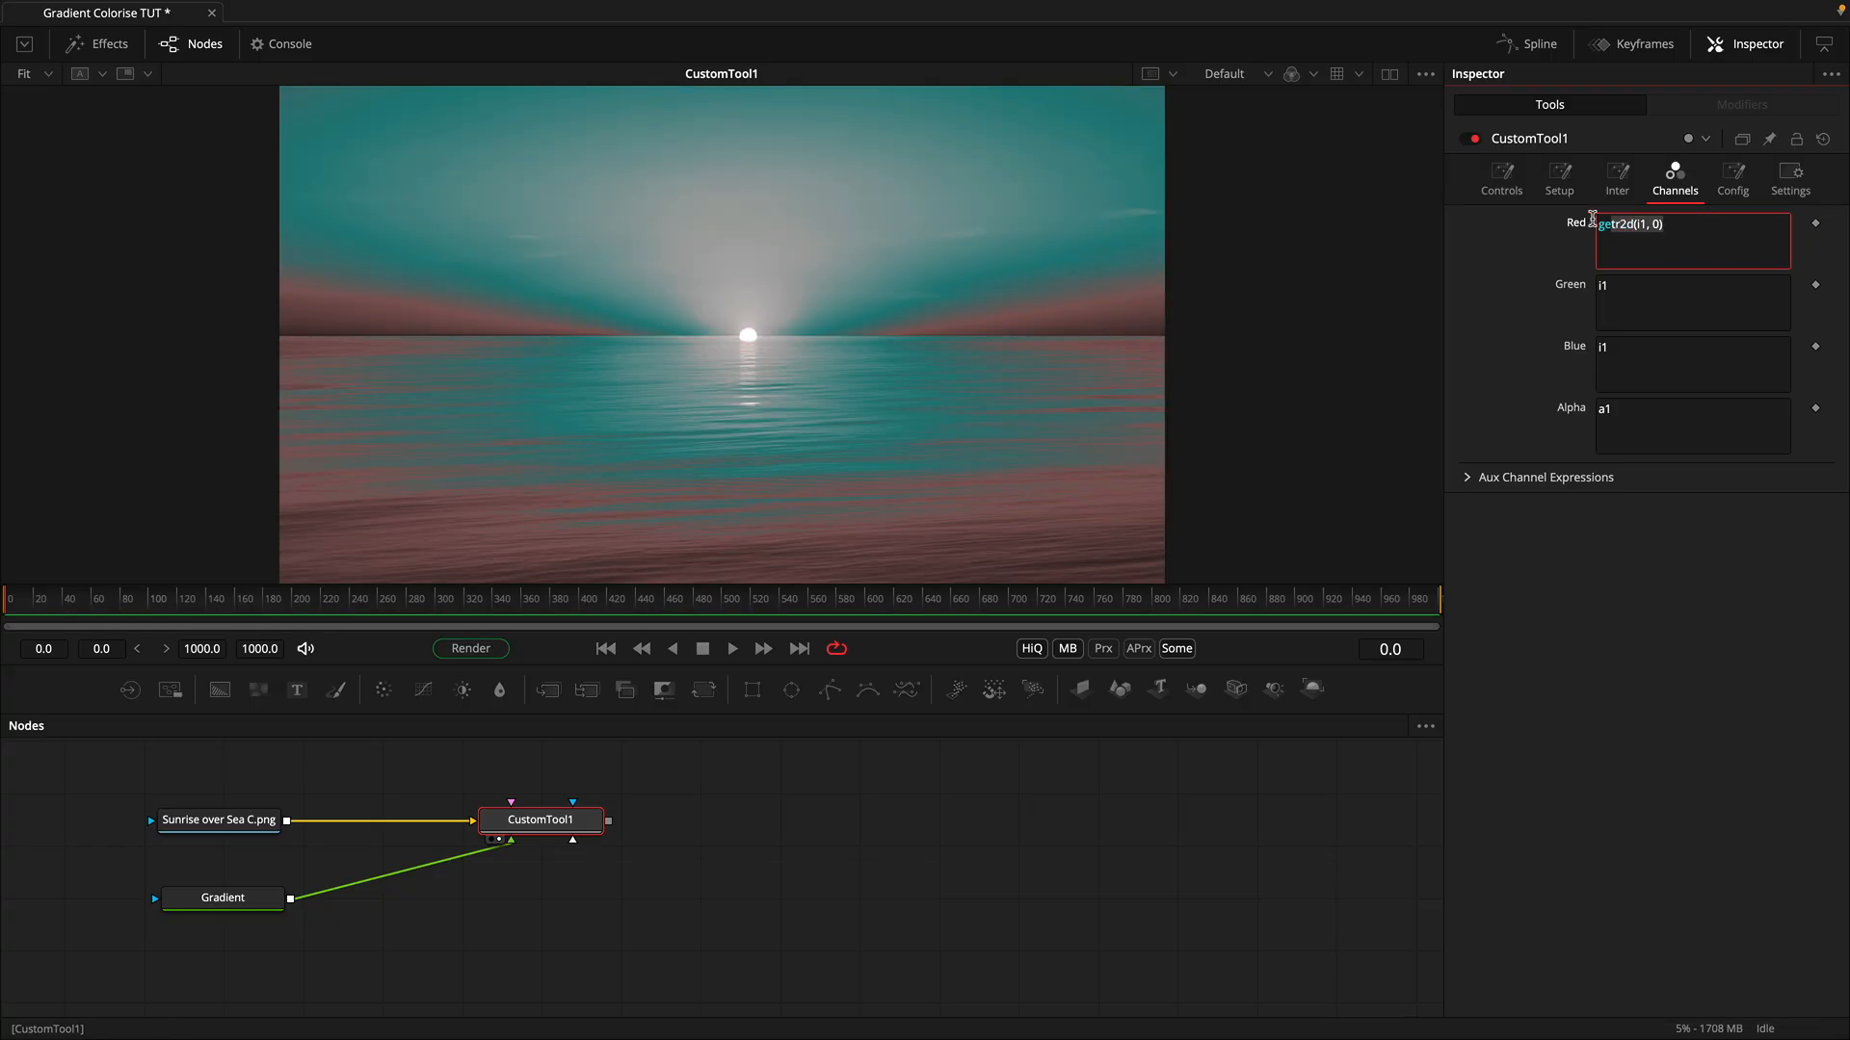
pyautogui.hotkey('ctrl', 'c')
pyautogui.click(1673, 285)
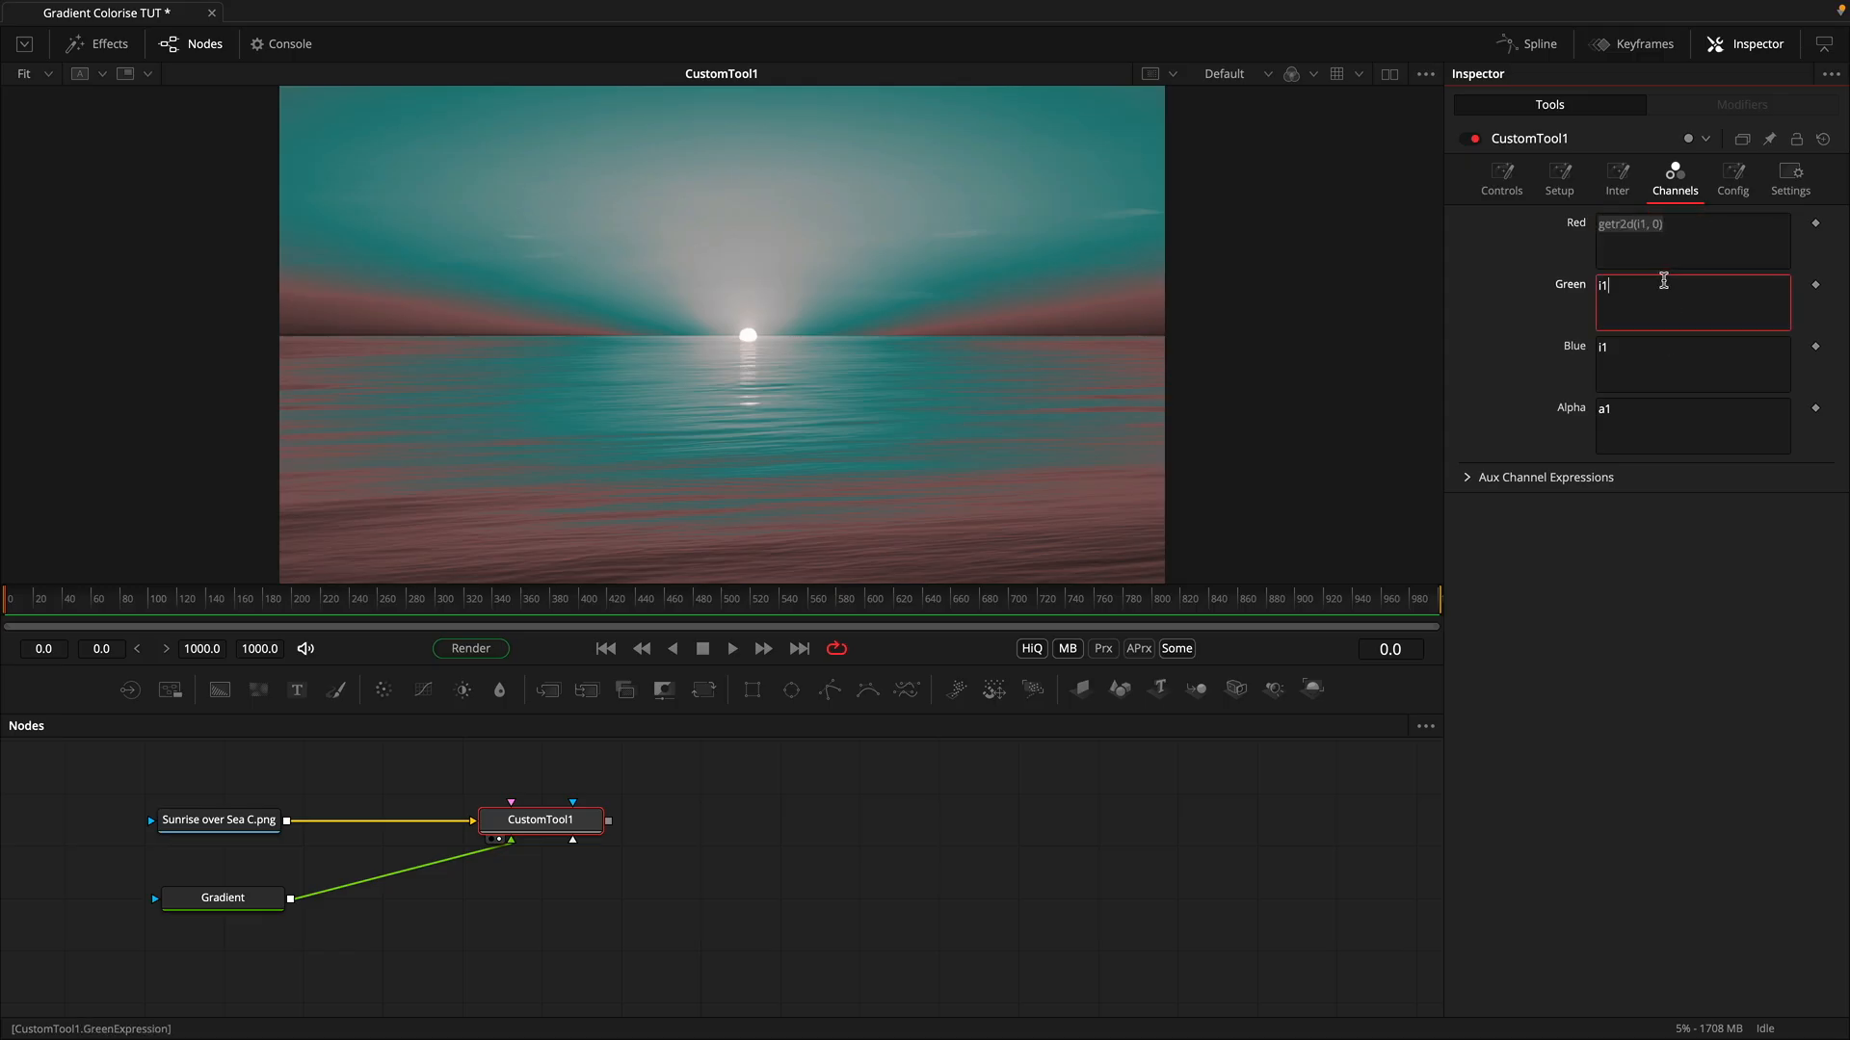
pyautogui.hotkey('ctrl', 'a')
pyautogui.hotkey('ctrl', 'v')
pyautogui.click(1611, 348)
pyautogui.hotkey('ctrl', 'a')
pyautogui.hotkey('ctrl', 'v')
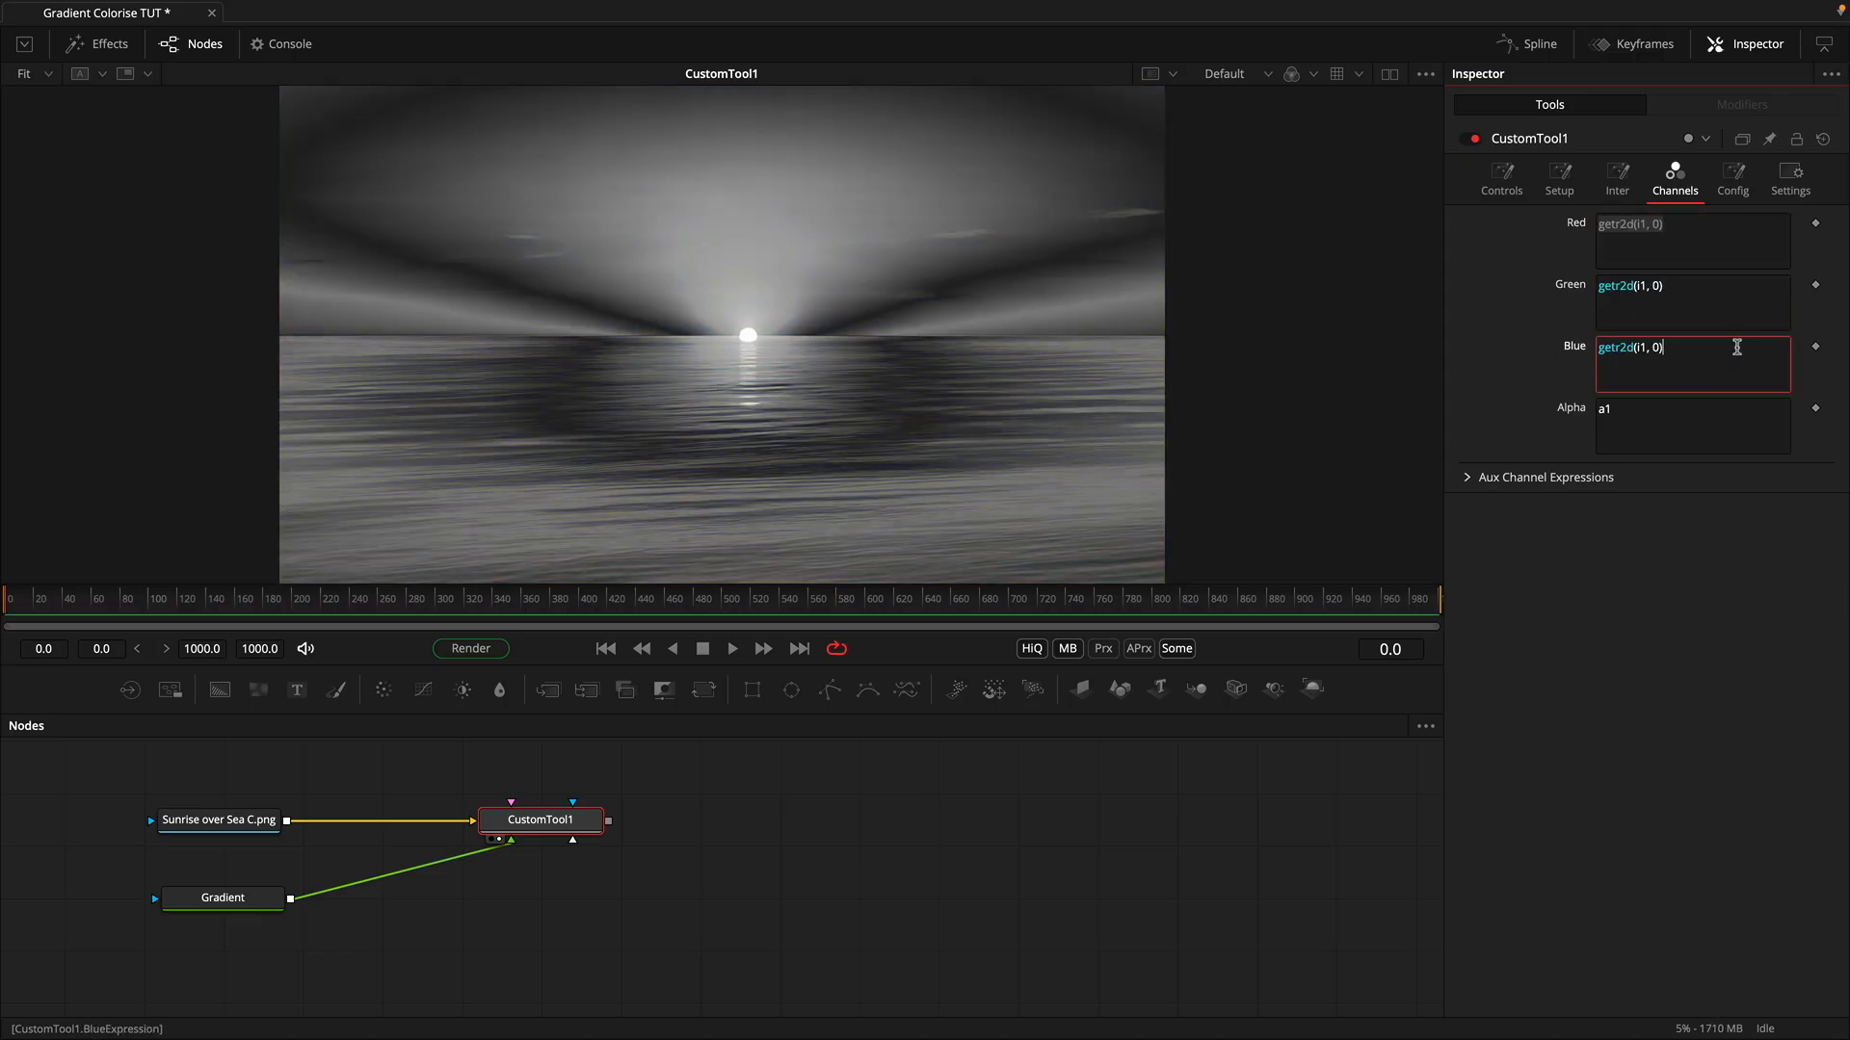
# Step: Change the Custom Tool's Green channel expression to getg2d(i1, 0) and the Blue one to getb2d(i1, 0)
pyautogui.click(1620, 286)
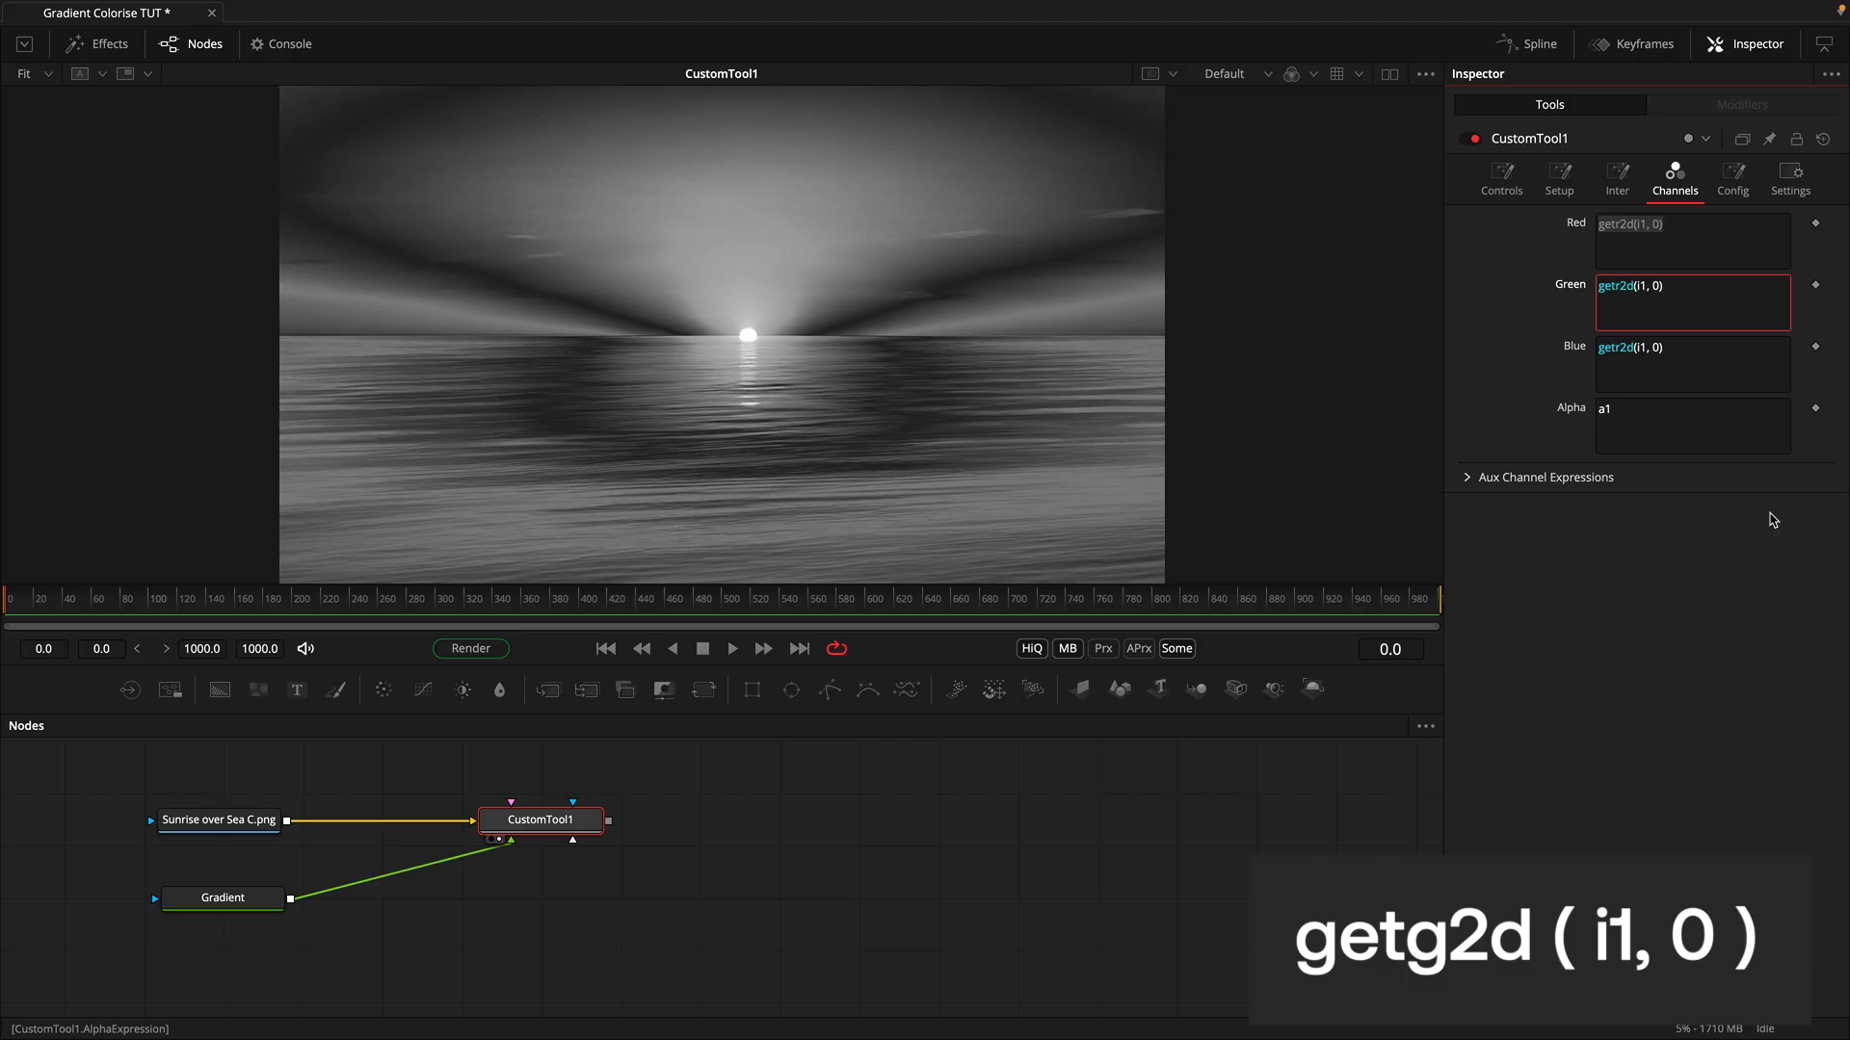
pyautogui.press('BackSpace')
pyautogui.write('g')
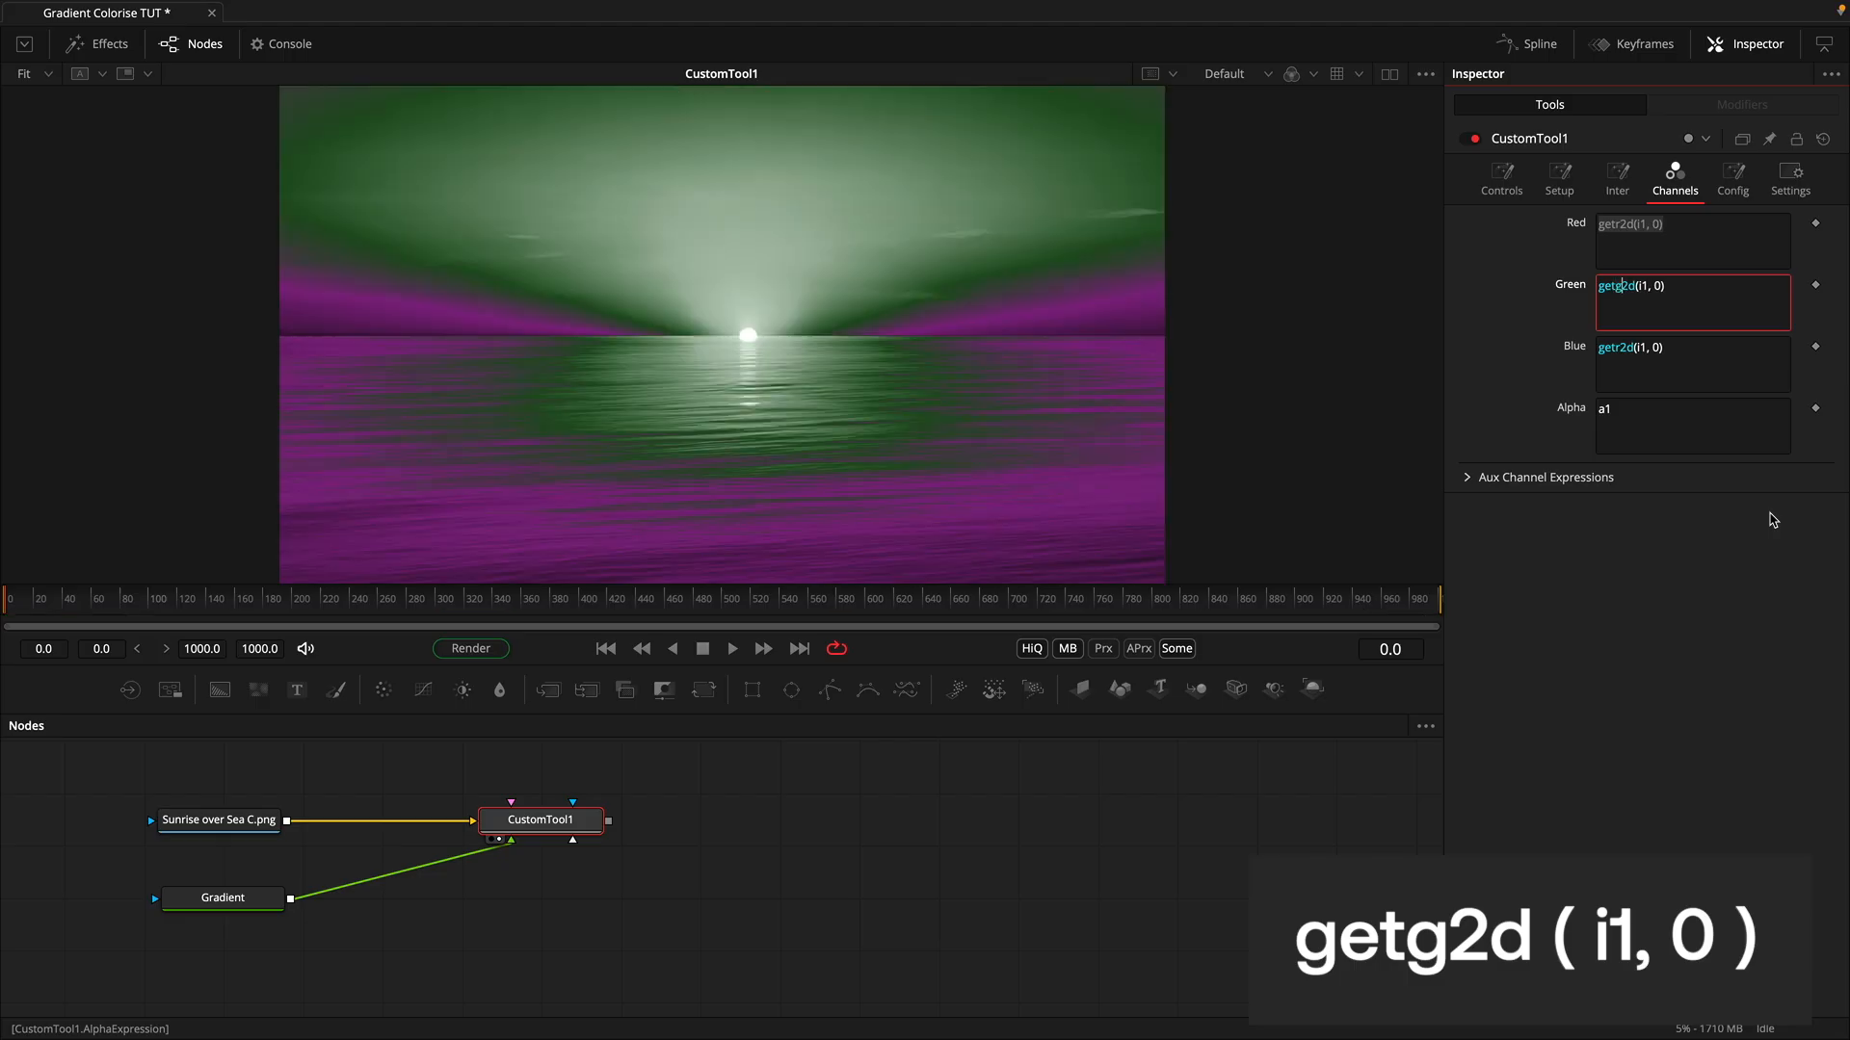
pyautogui.click(1619, 348)
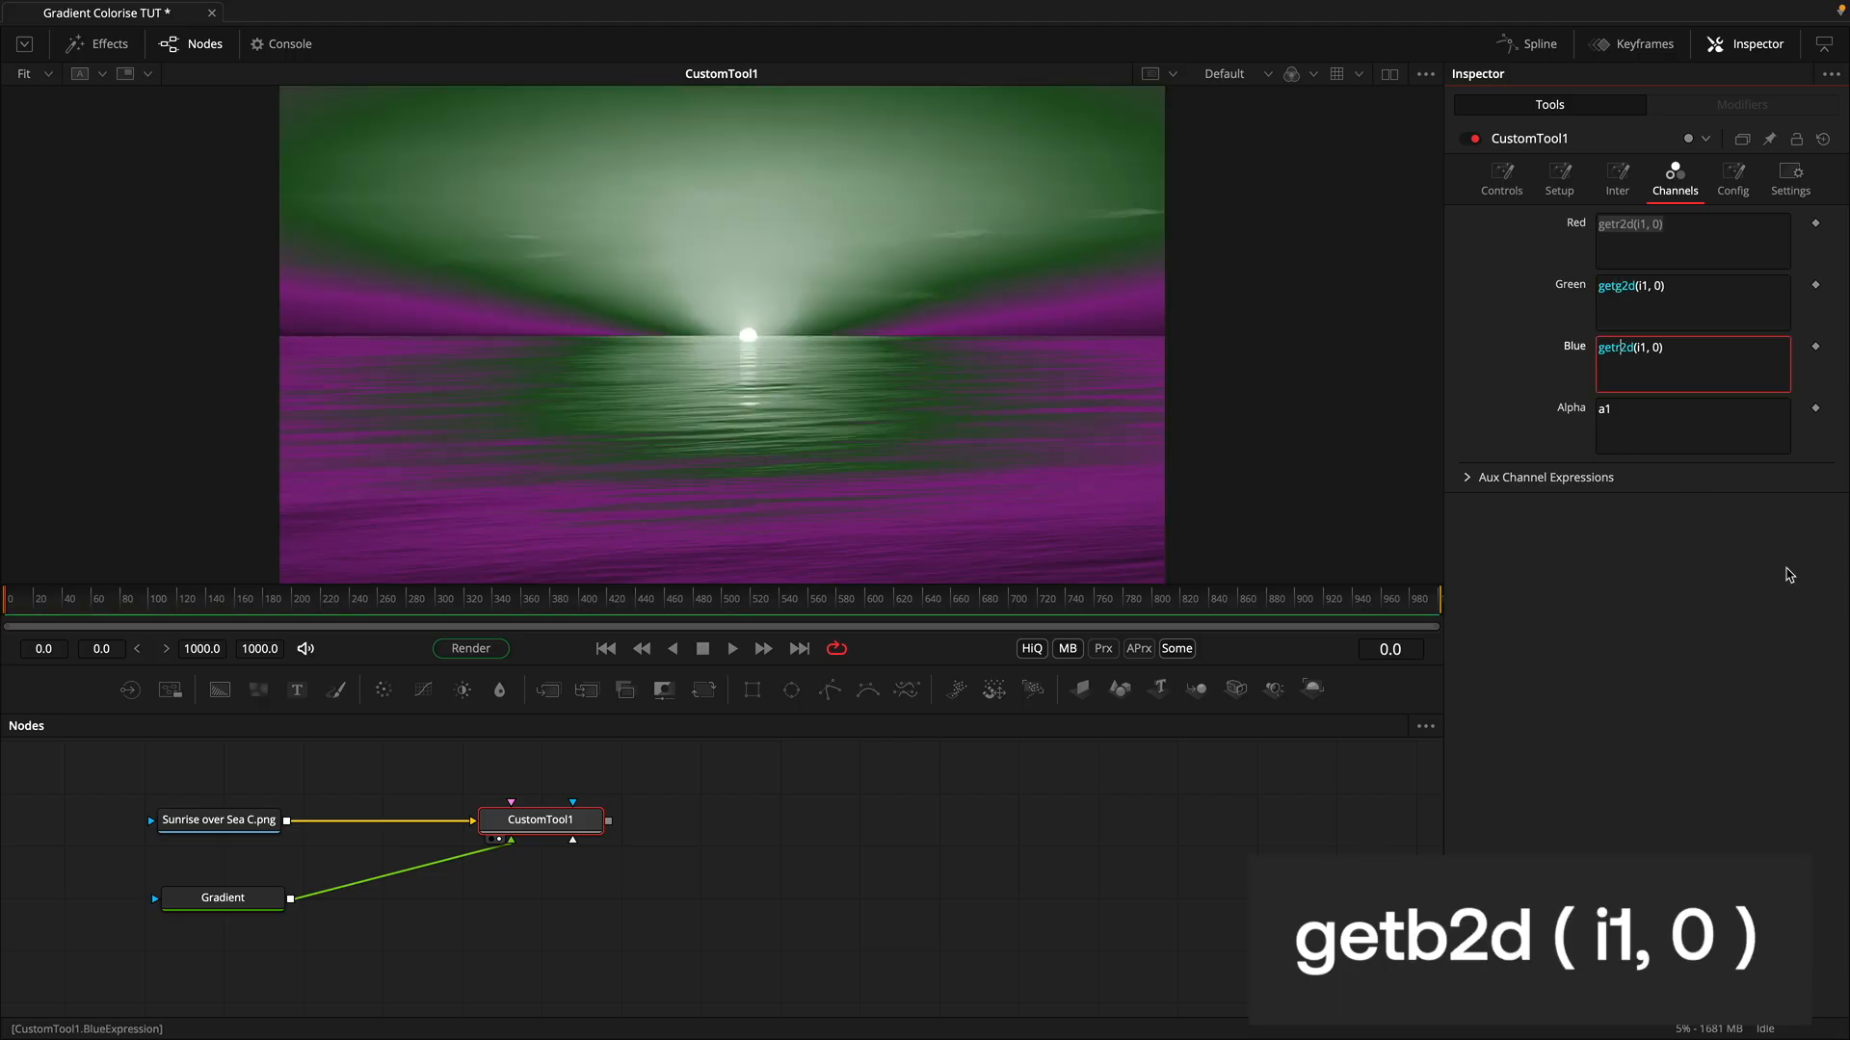
pyautogui.press('BackSpace')
pyautogui.write('b')
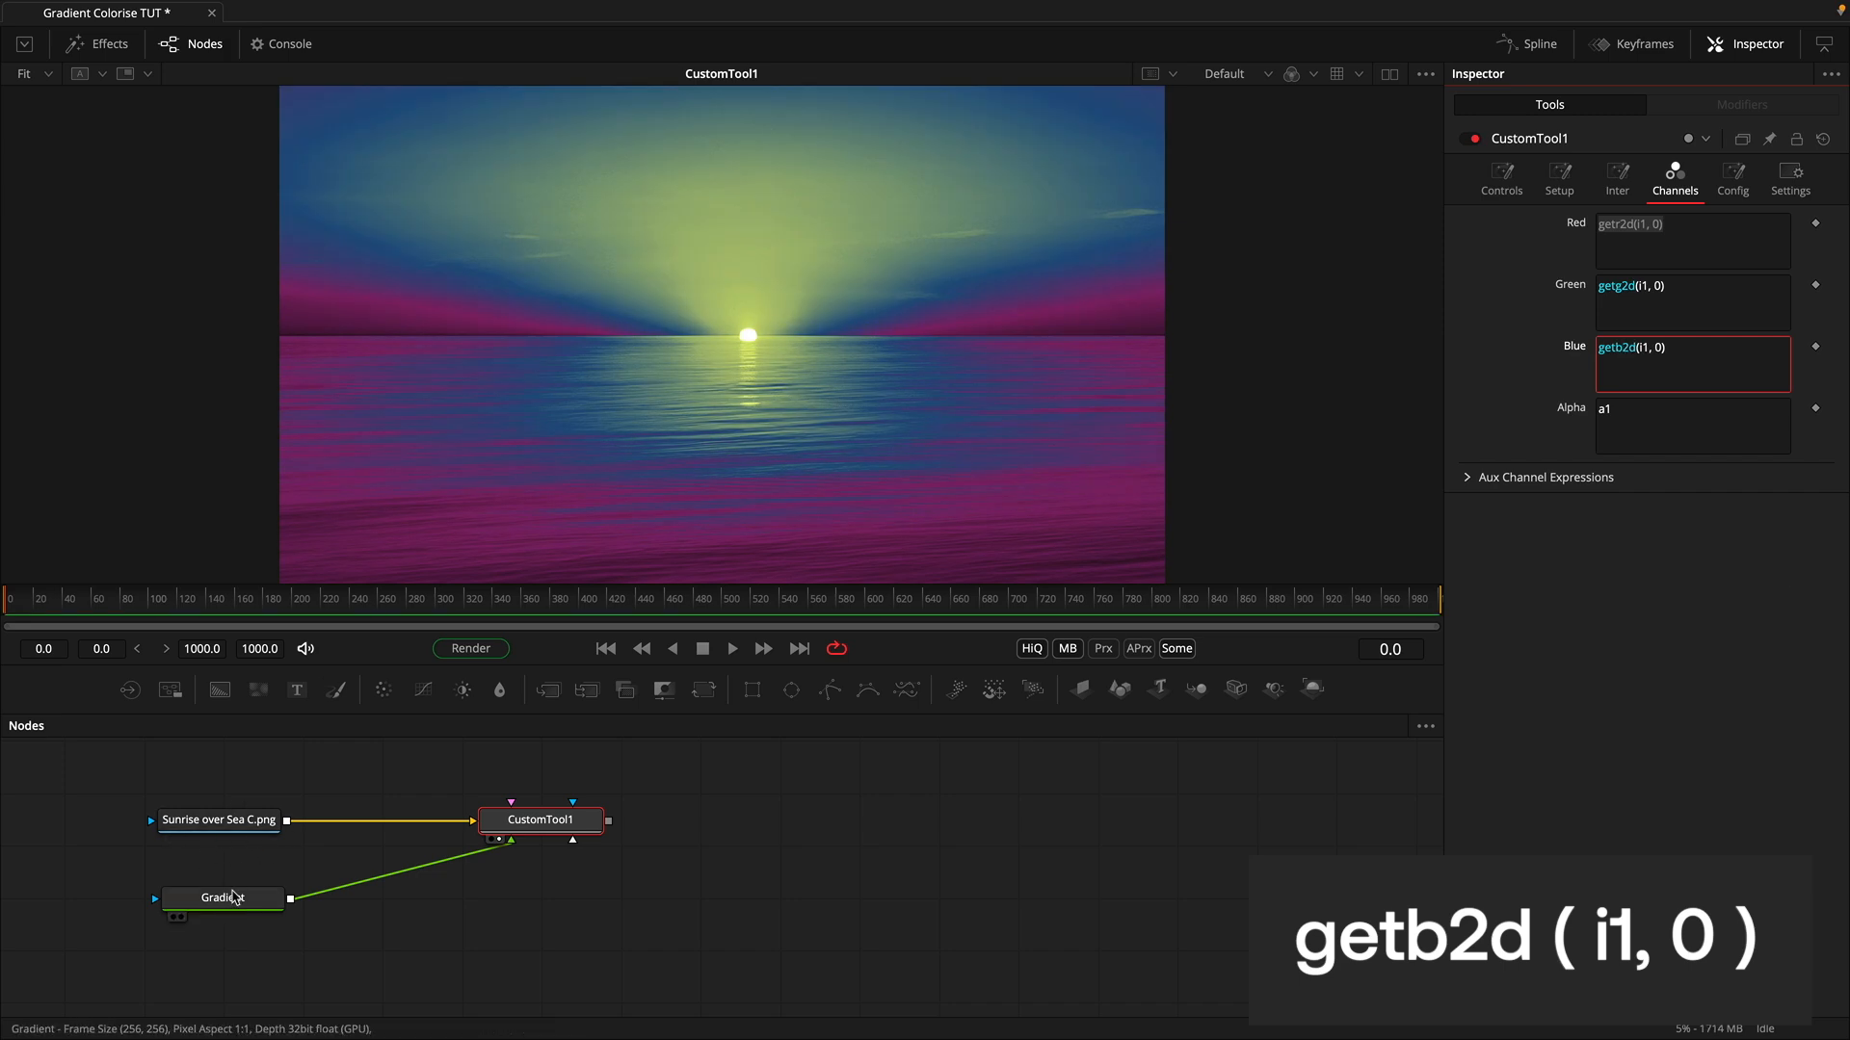
# Step: View the original sunrise image, the Gradient and the Custom Tool's output one after another to compare them
pyautogui.moveTo(230, 835); pyautogui.dragTo(786, 228)
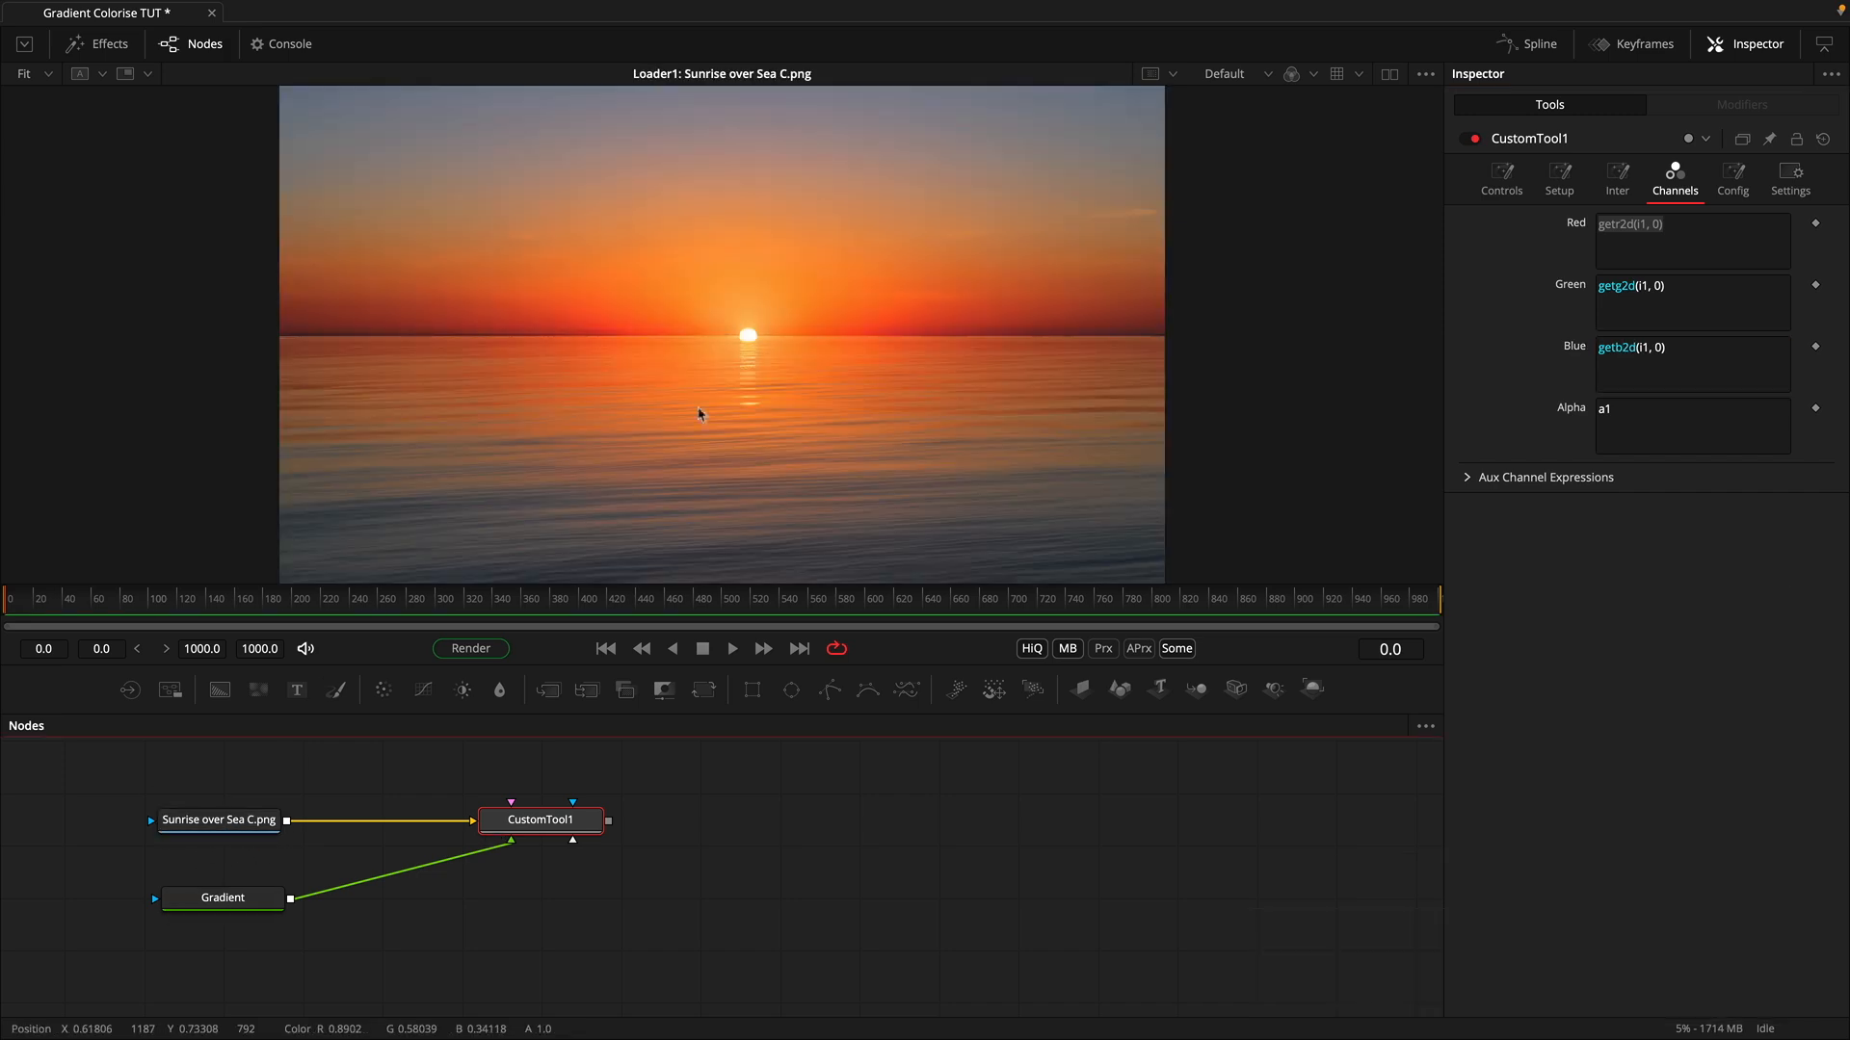
pyautogui.moveTo(218, 905); pyautogui.dragTo(674, 347)
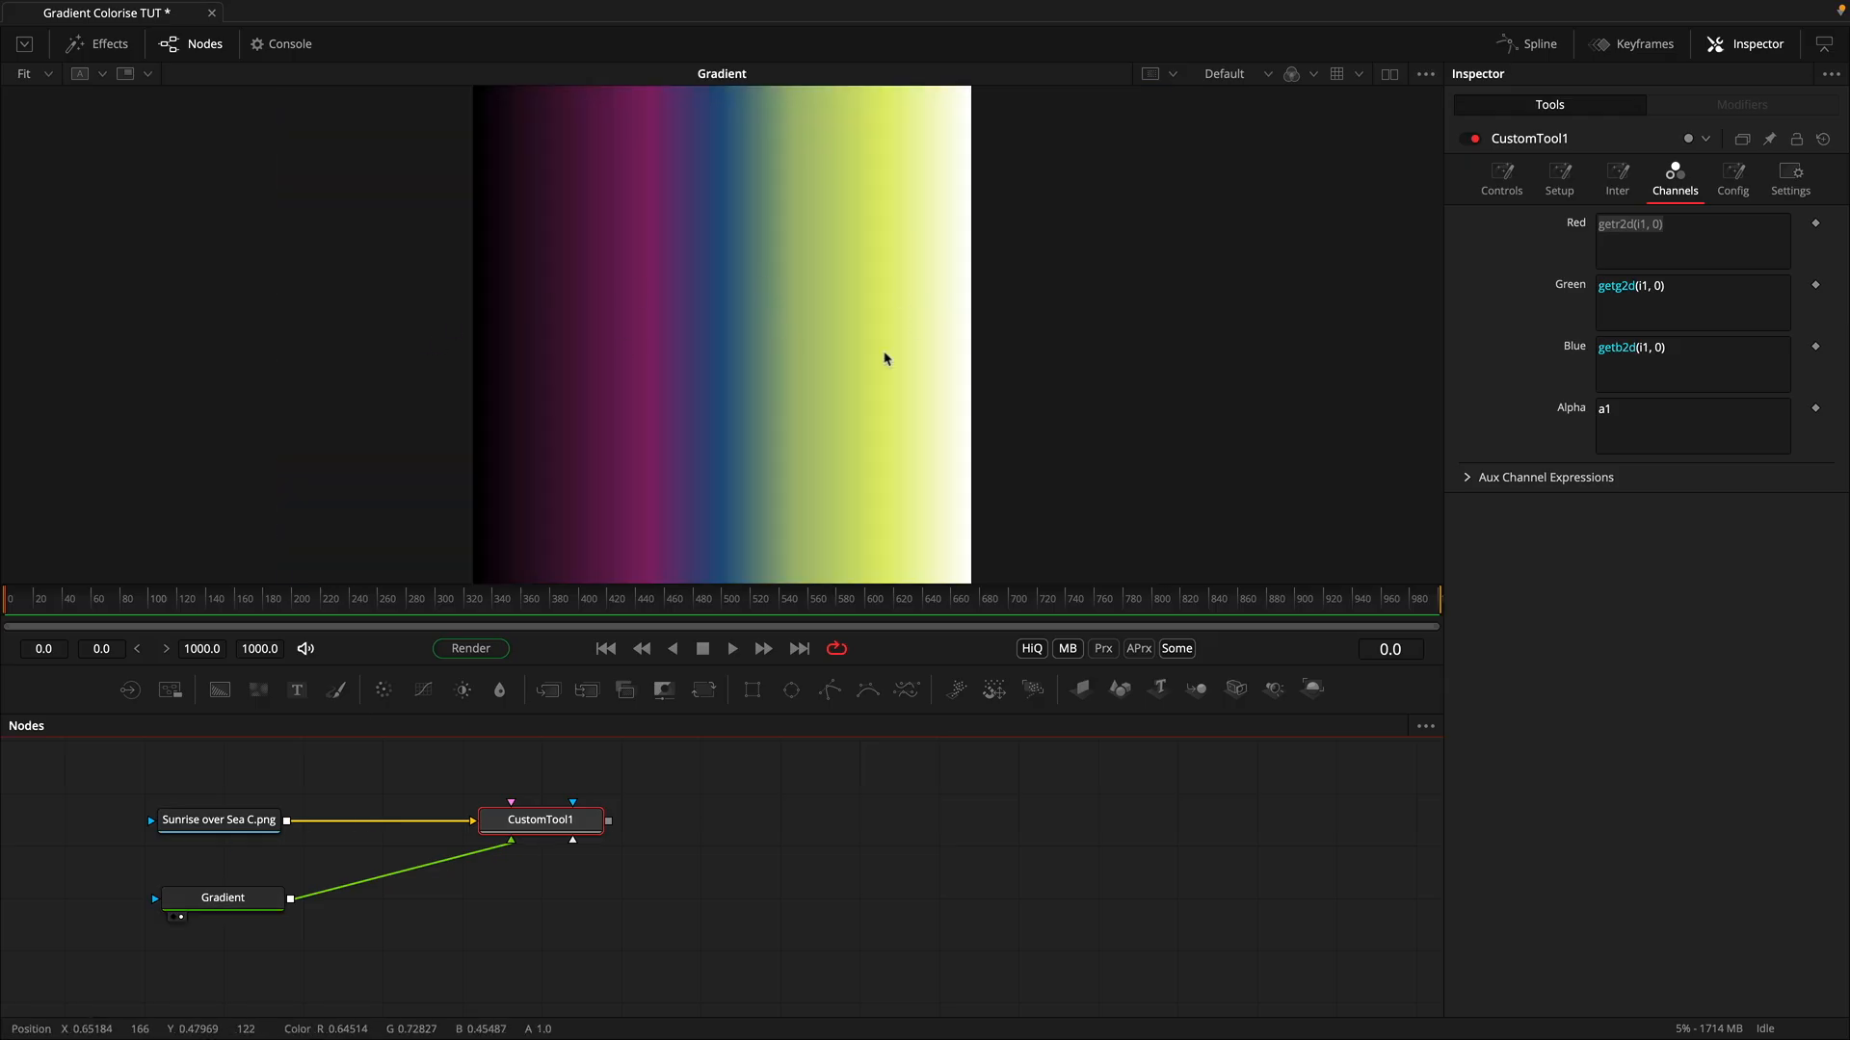
pyautogui.moveTo(536, 840); pyautogui.dragTo(761, 337)
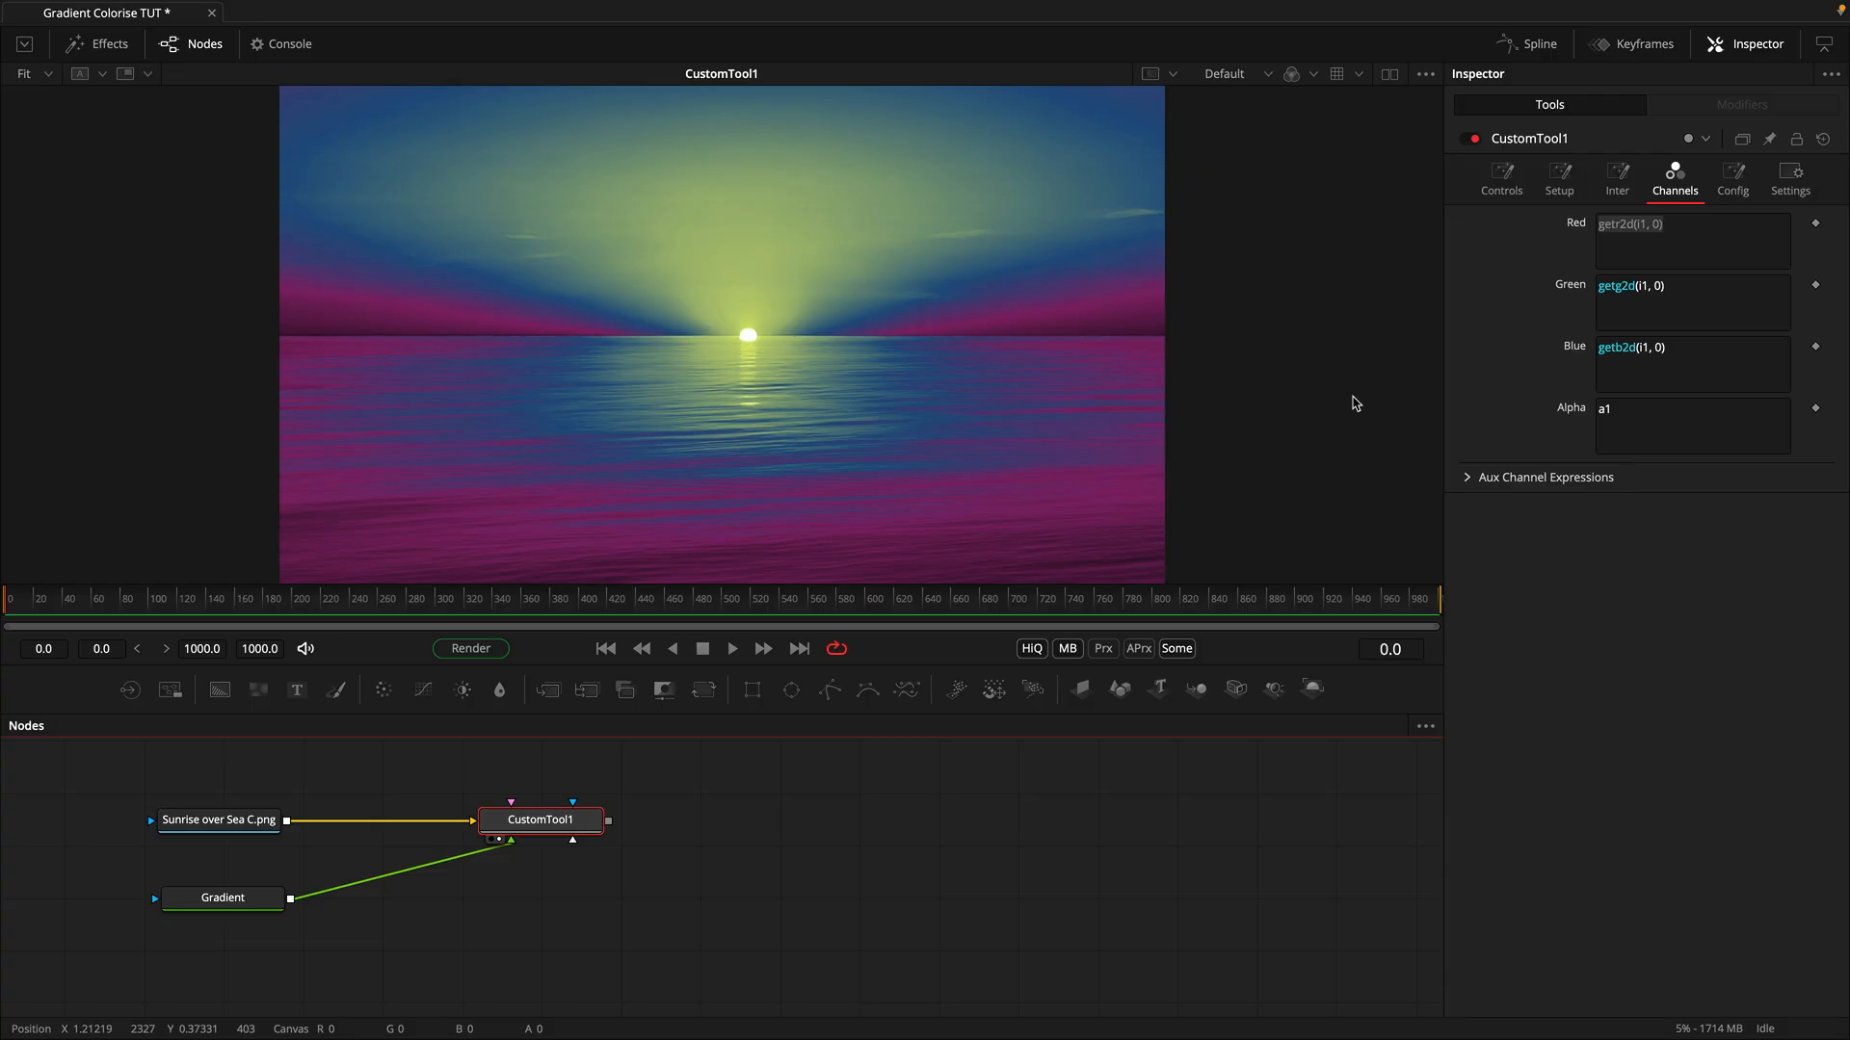
# Step: Review the Intermediate 1 luminance expression and the Red channel's getr2d arguments against the Gradient image and the Custom Tool's output
pyautogui.click(1622, 174)
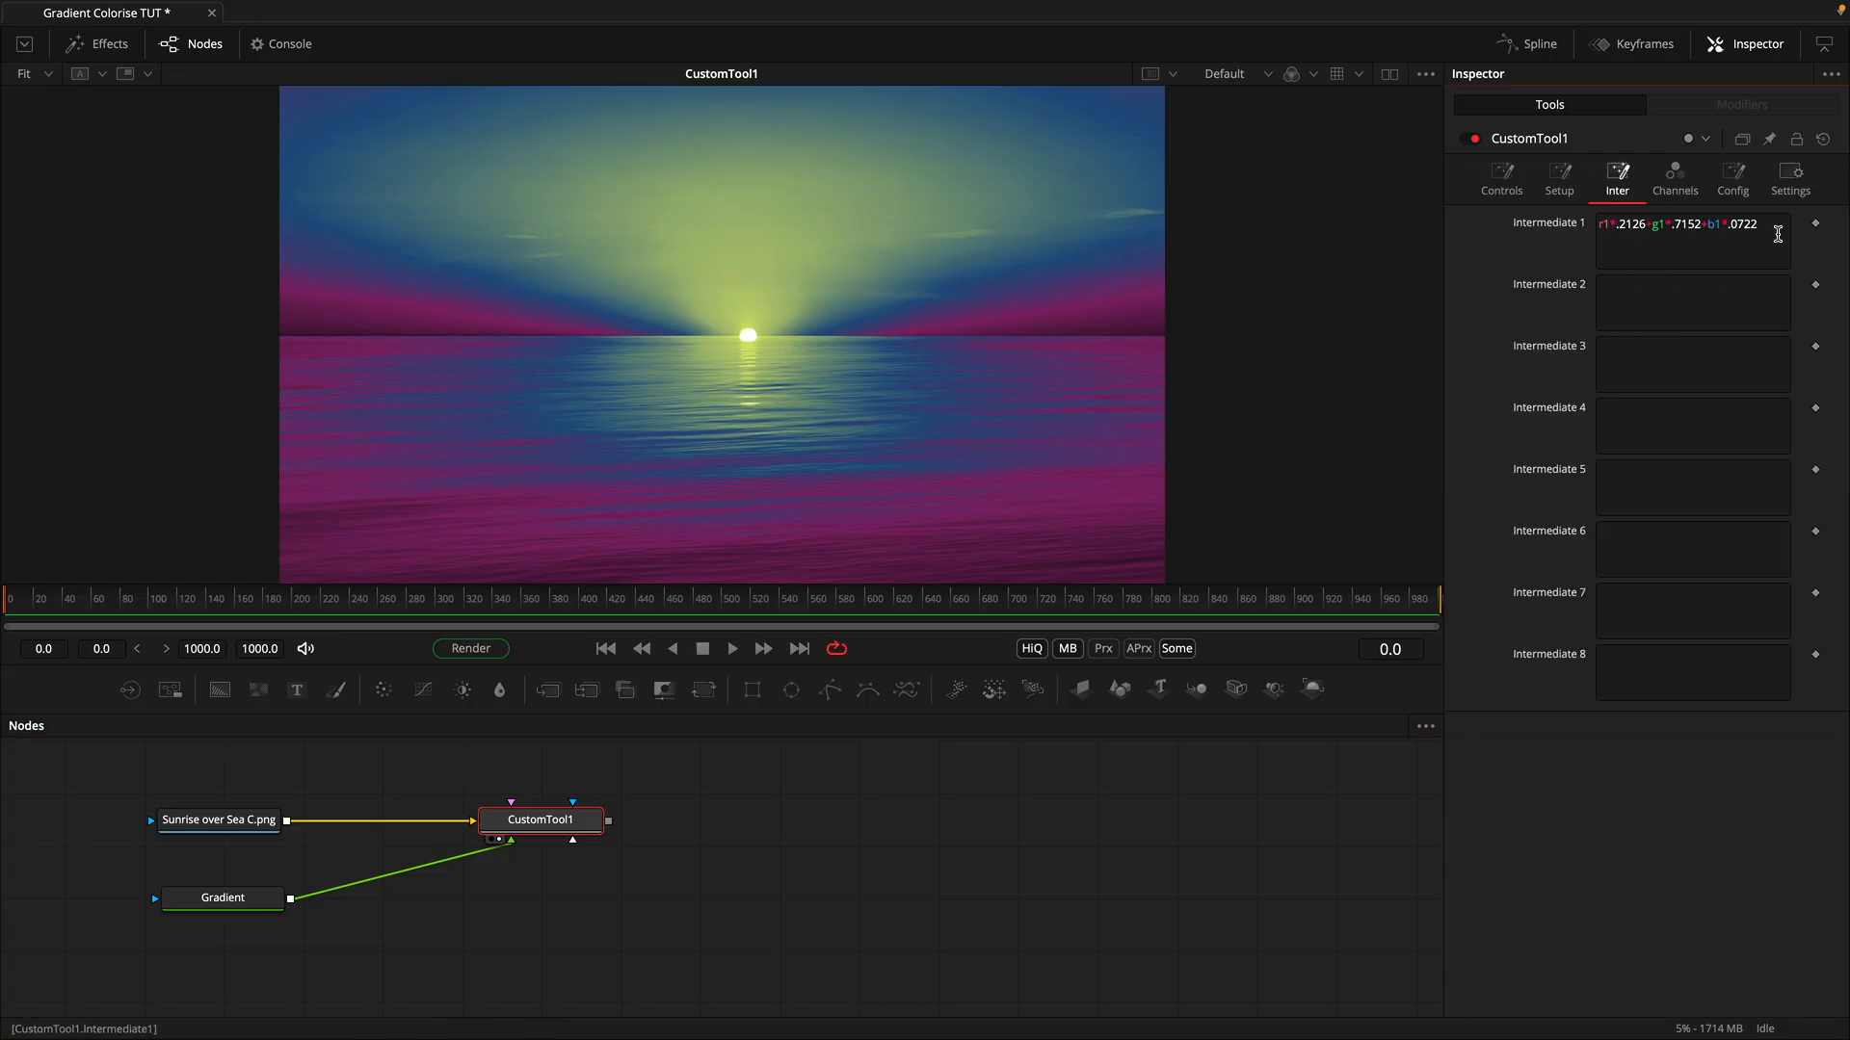
pyautogui.click(1675, 179)
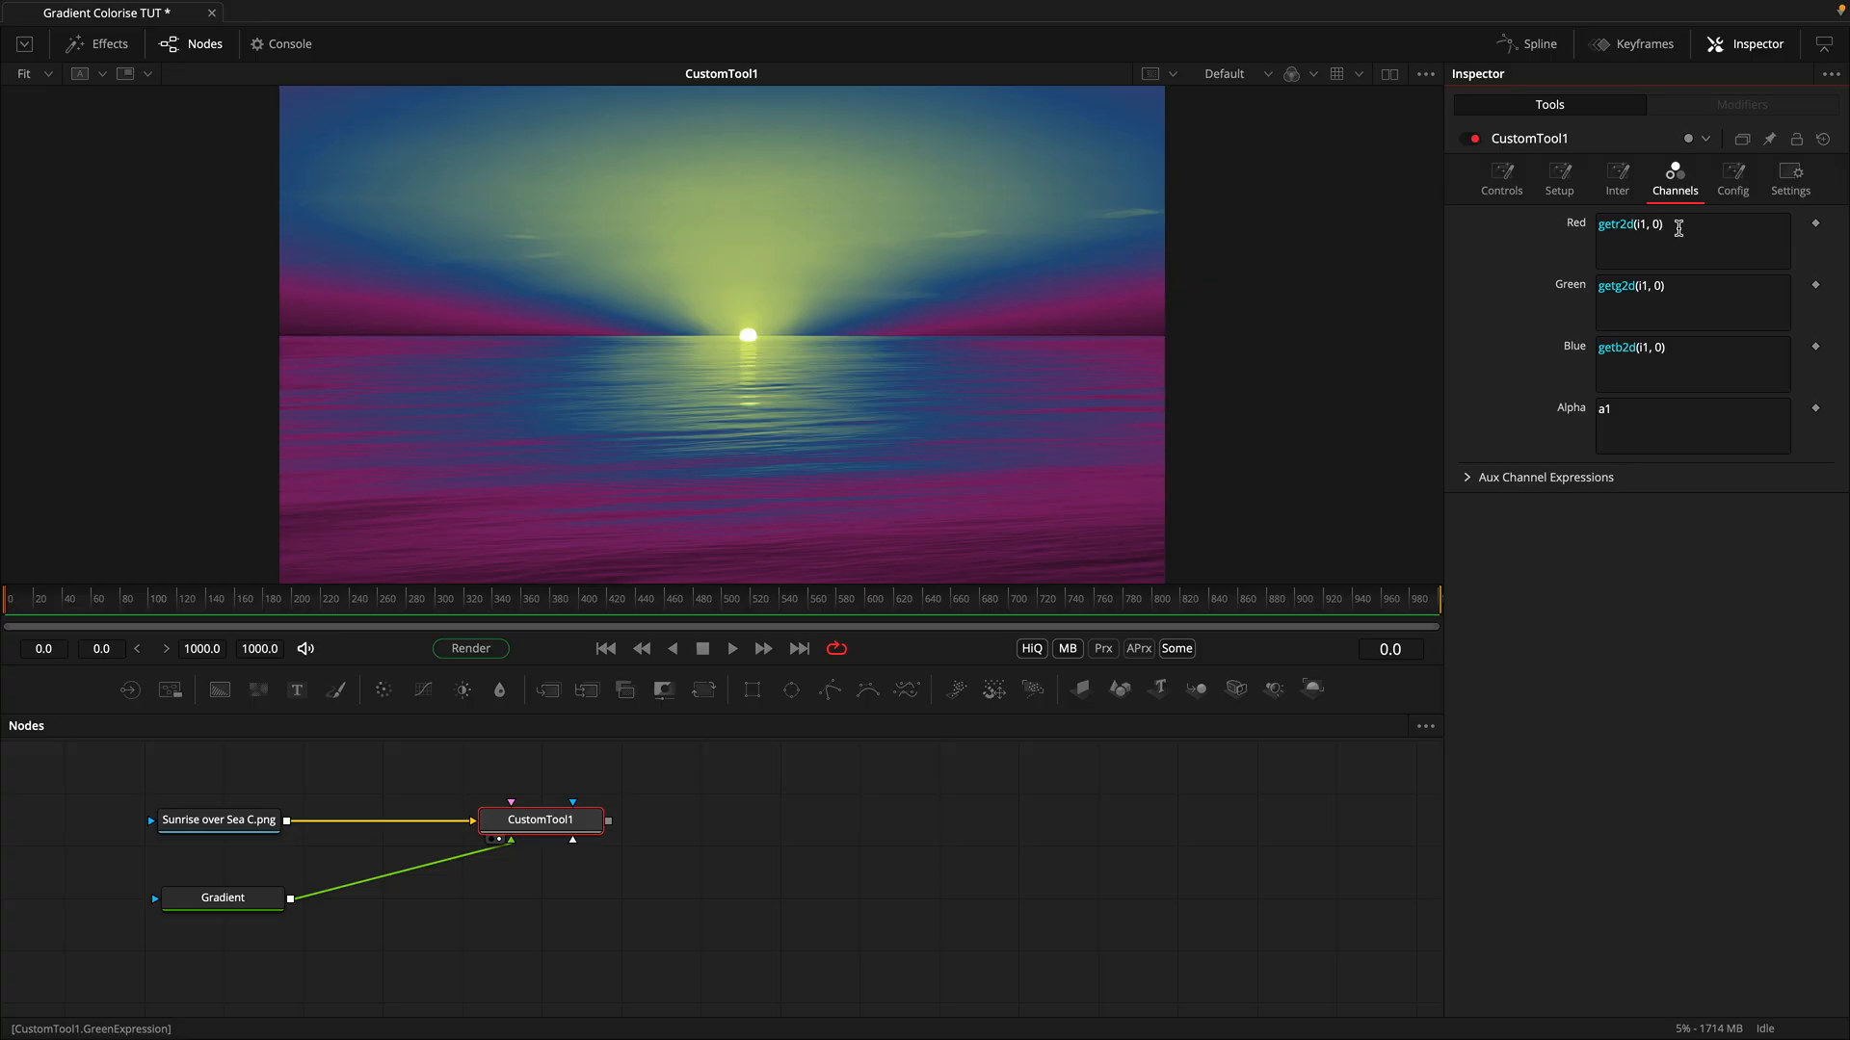
pyautogui.click(1619, 225)
pyautogui.press('BackSpace')
pyautogui.write('g')
pyautogui.click(1657, 223)
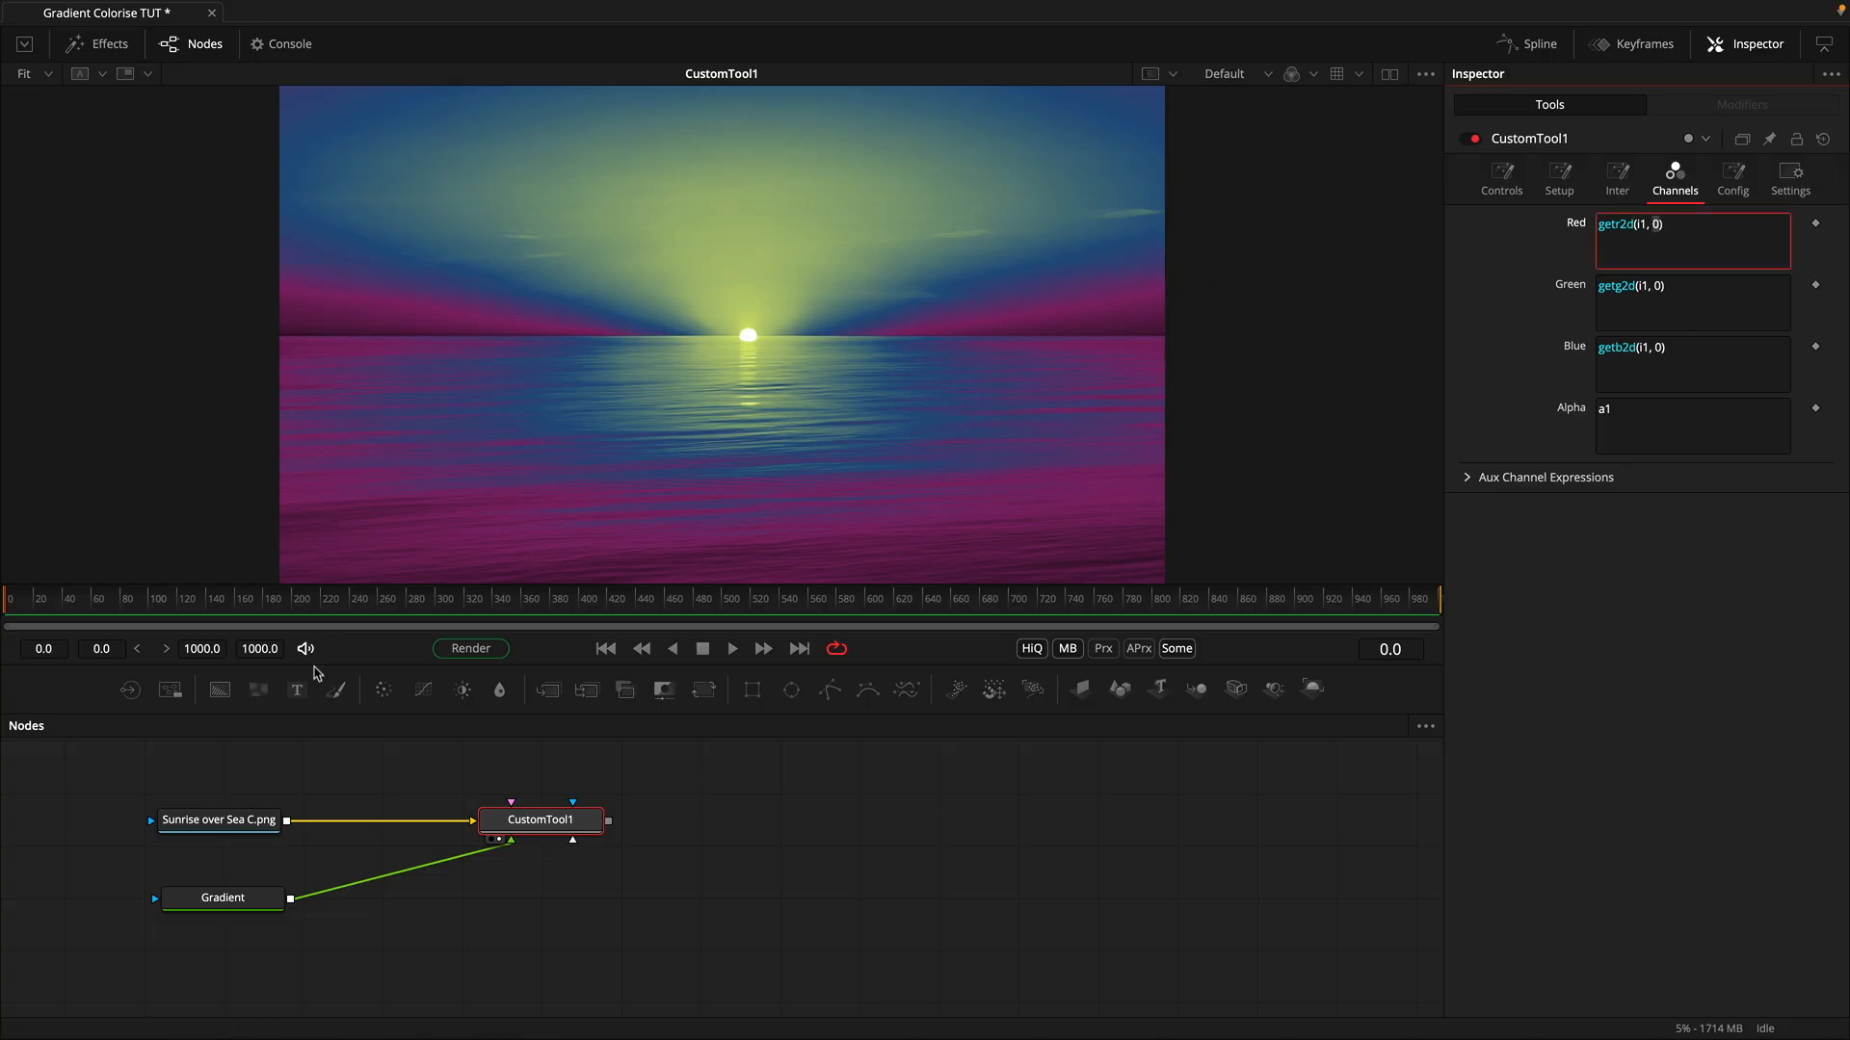
pyautogui.moveTo(260, 896); pyautogui.dragTo(489, 578)
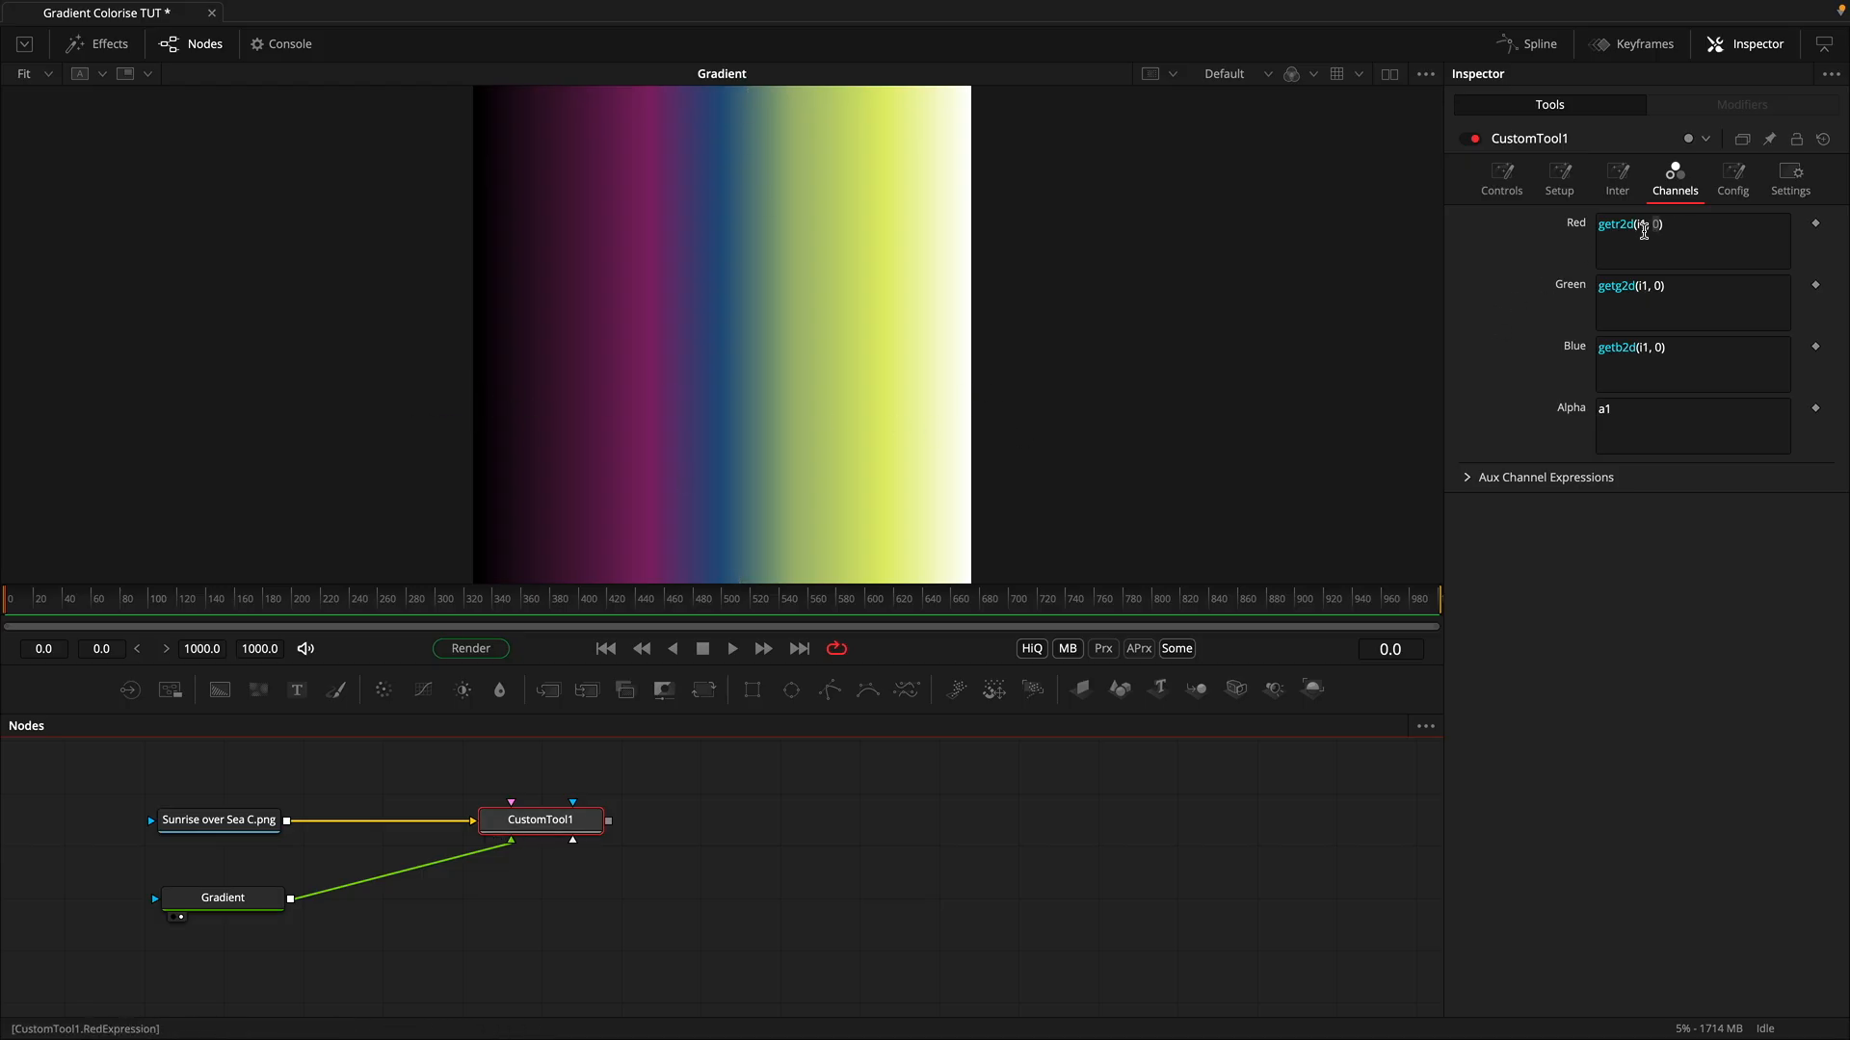
pyautogui.press('1')
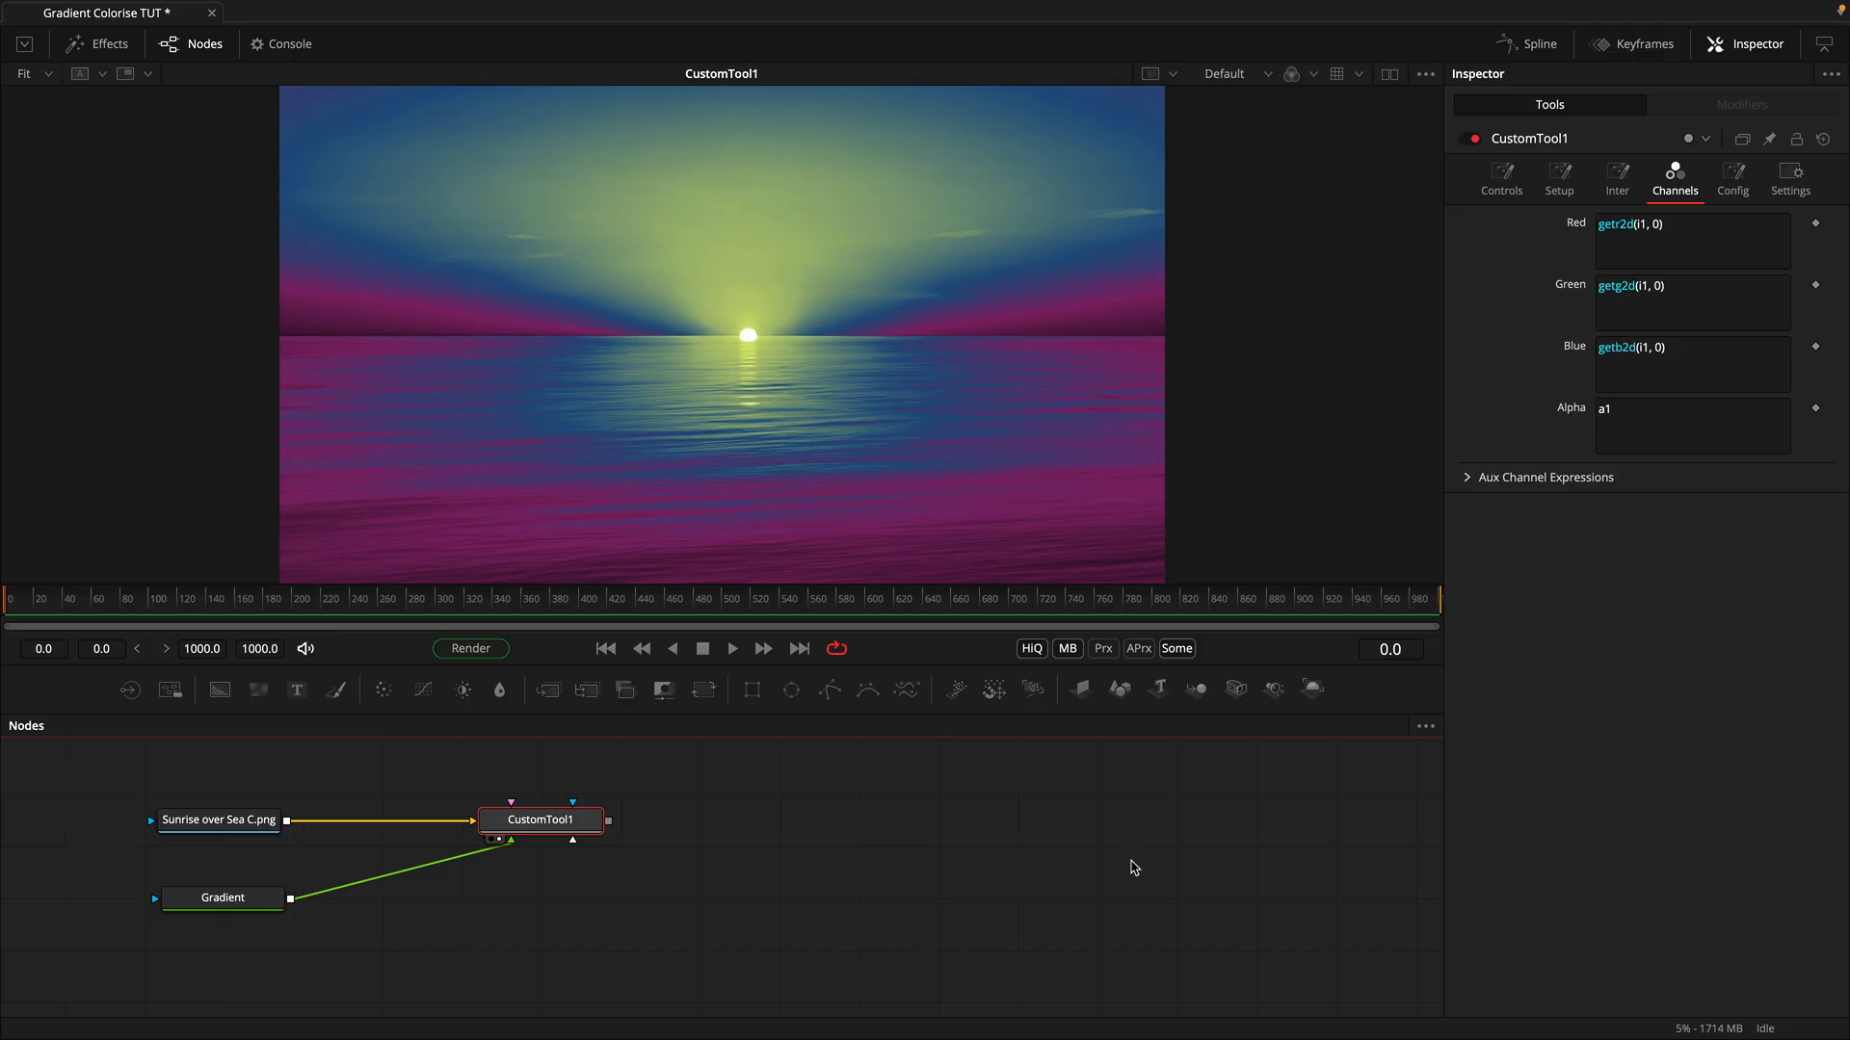
# Step: Merge the Gradient with a horizontally flipped copy at Center Y 1.0, and feed the Merge into the Custom Tool in place of the Gradient
pyautogui.moveTo(547, 690); pyautogui.dragTo(742, 308)
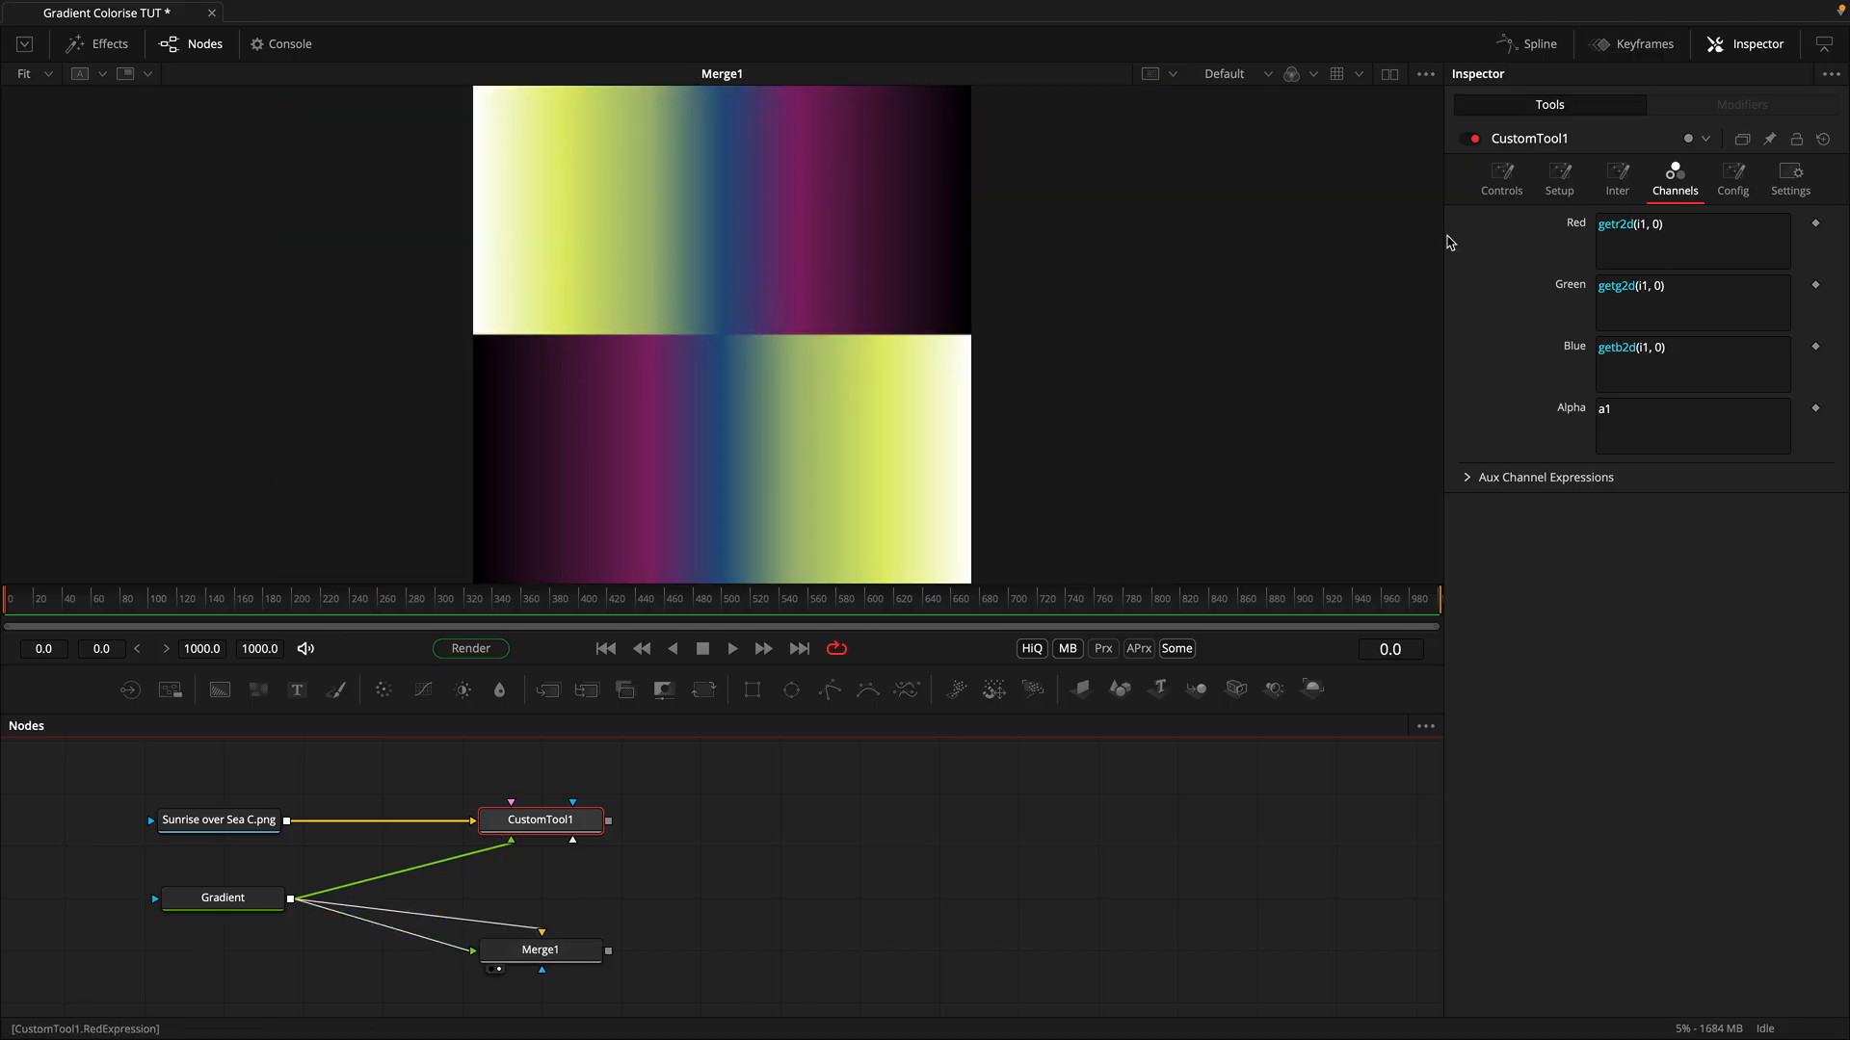
pyautogui.click(542, 952)
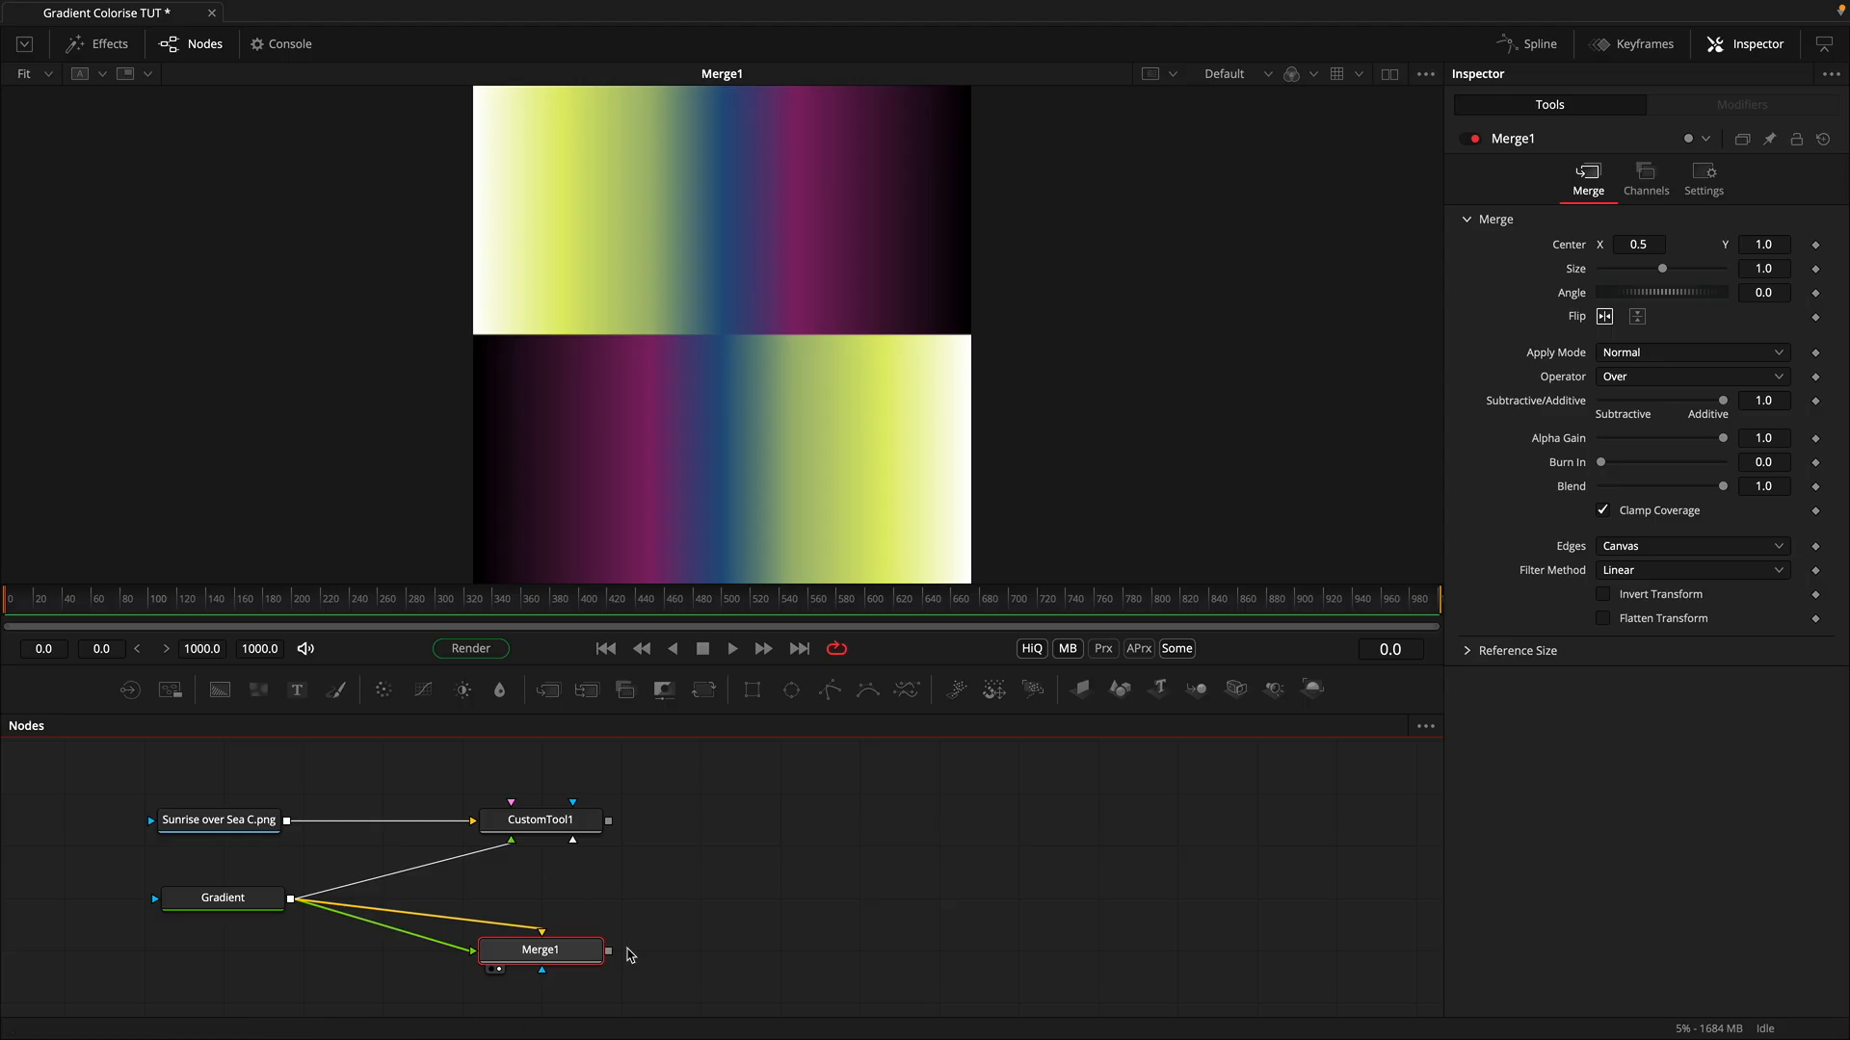
pyautogui.moveTo(608, 951); pyautogui.dragTo(511, 844)
pyautogui.press('1')
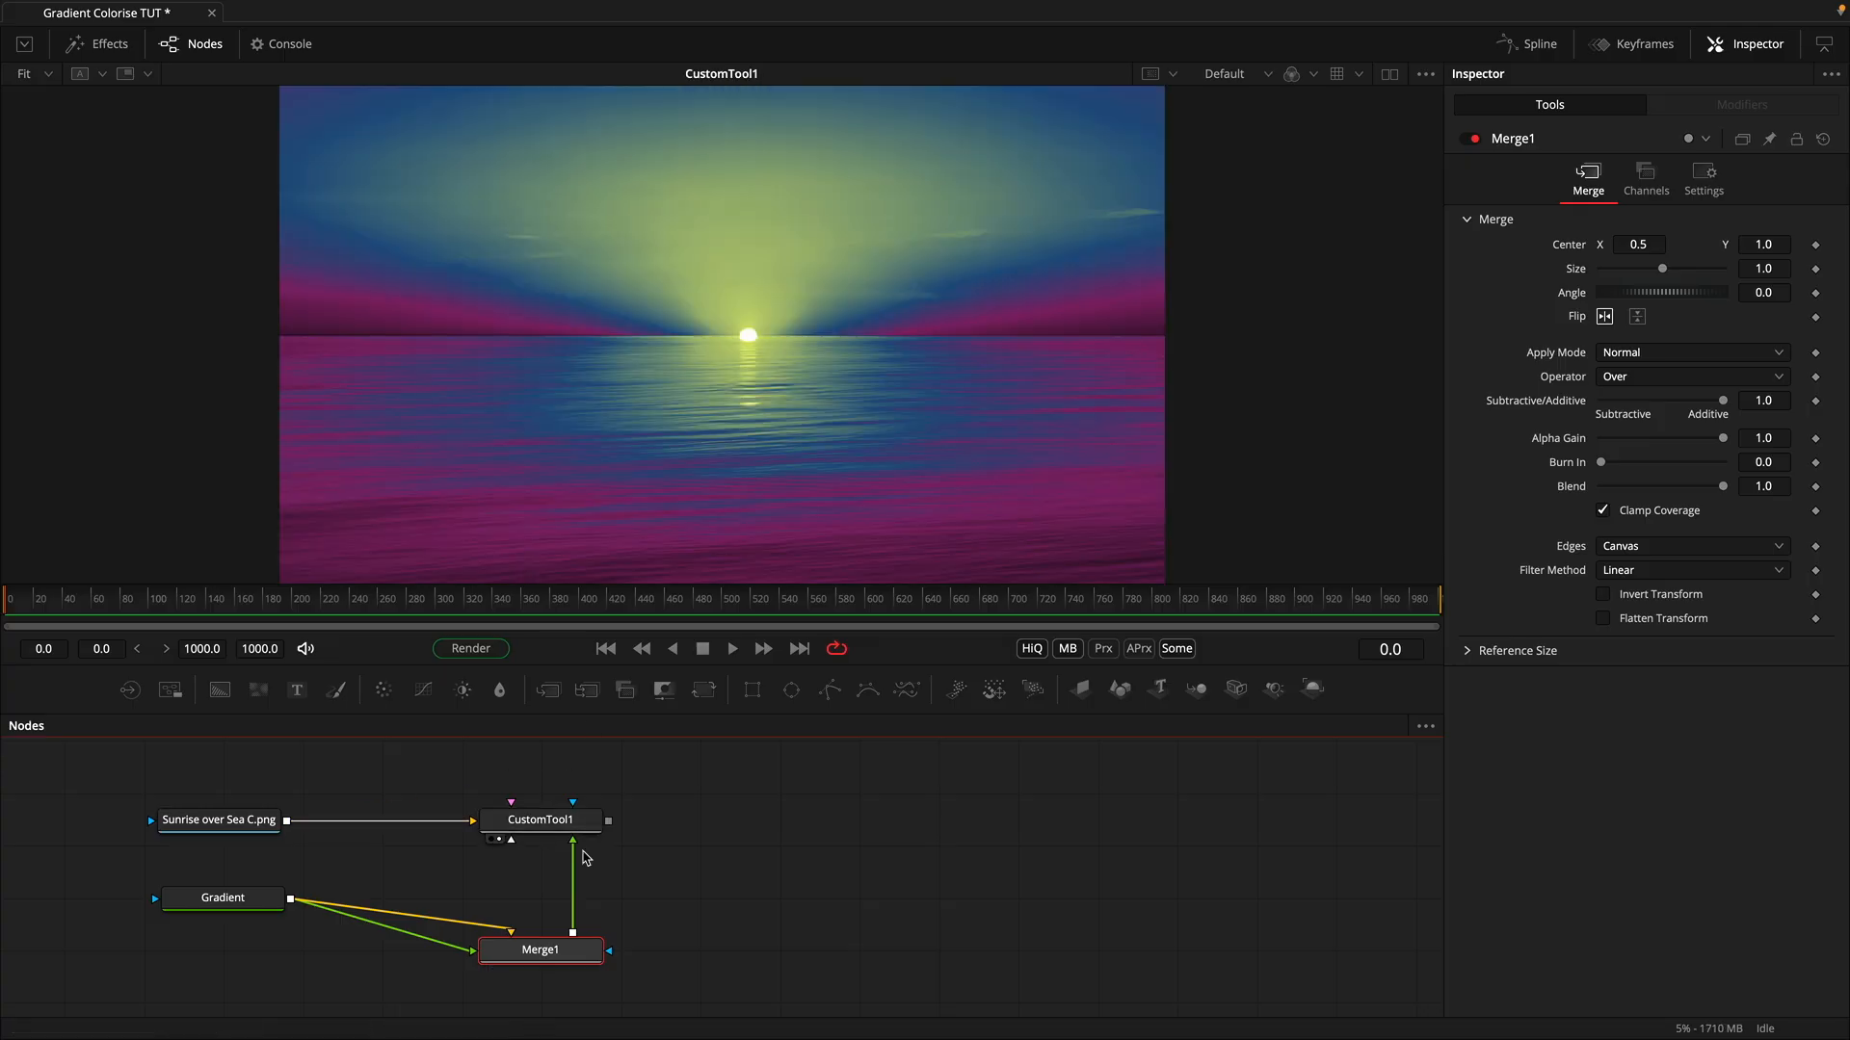
# Step: Replace the second argument with n1 in the Custom Tool's Red, Green and Blue expressions, as in getr2d(i1, n1)
pyautogui.click(554, 824)
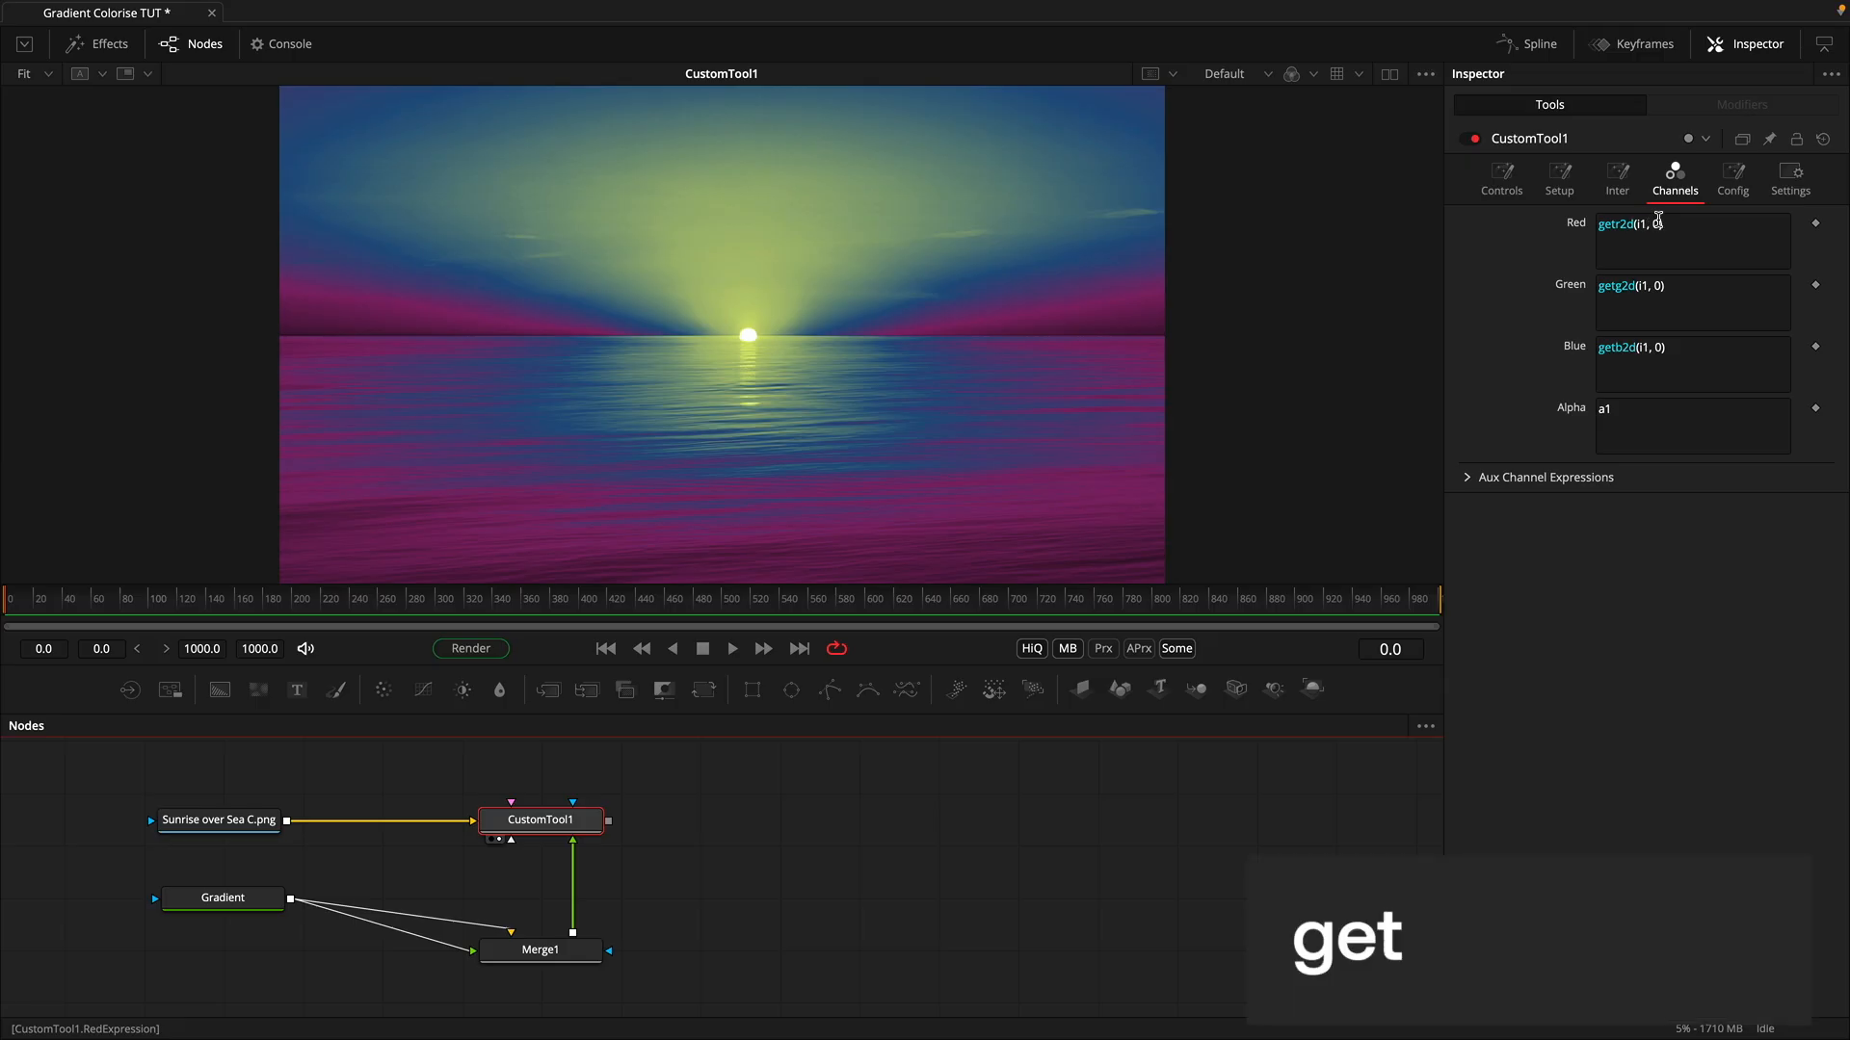
pyautogui.click(1658, 222)
pyautogui.press('BackSpace')
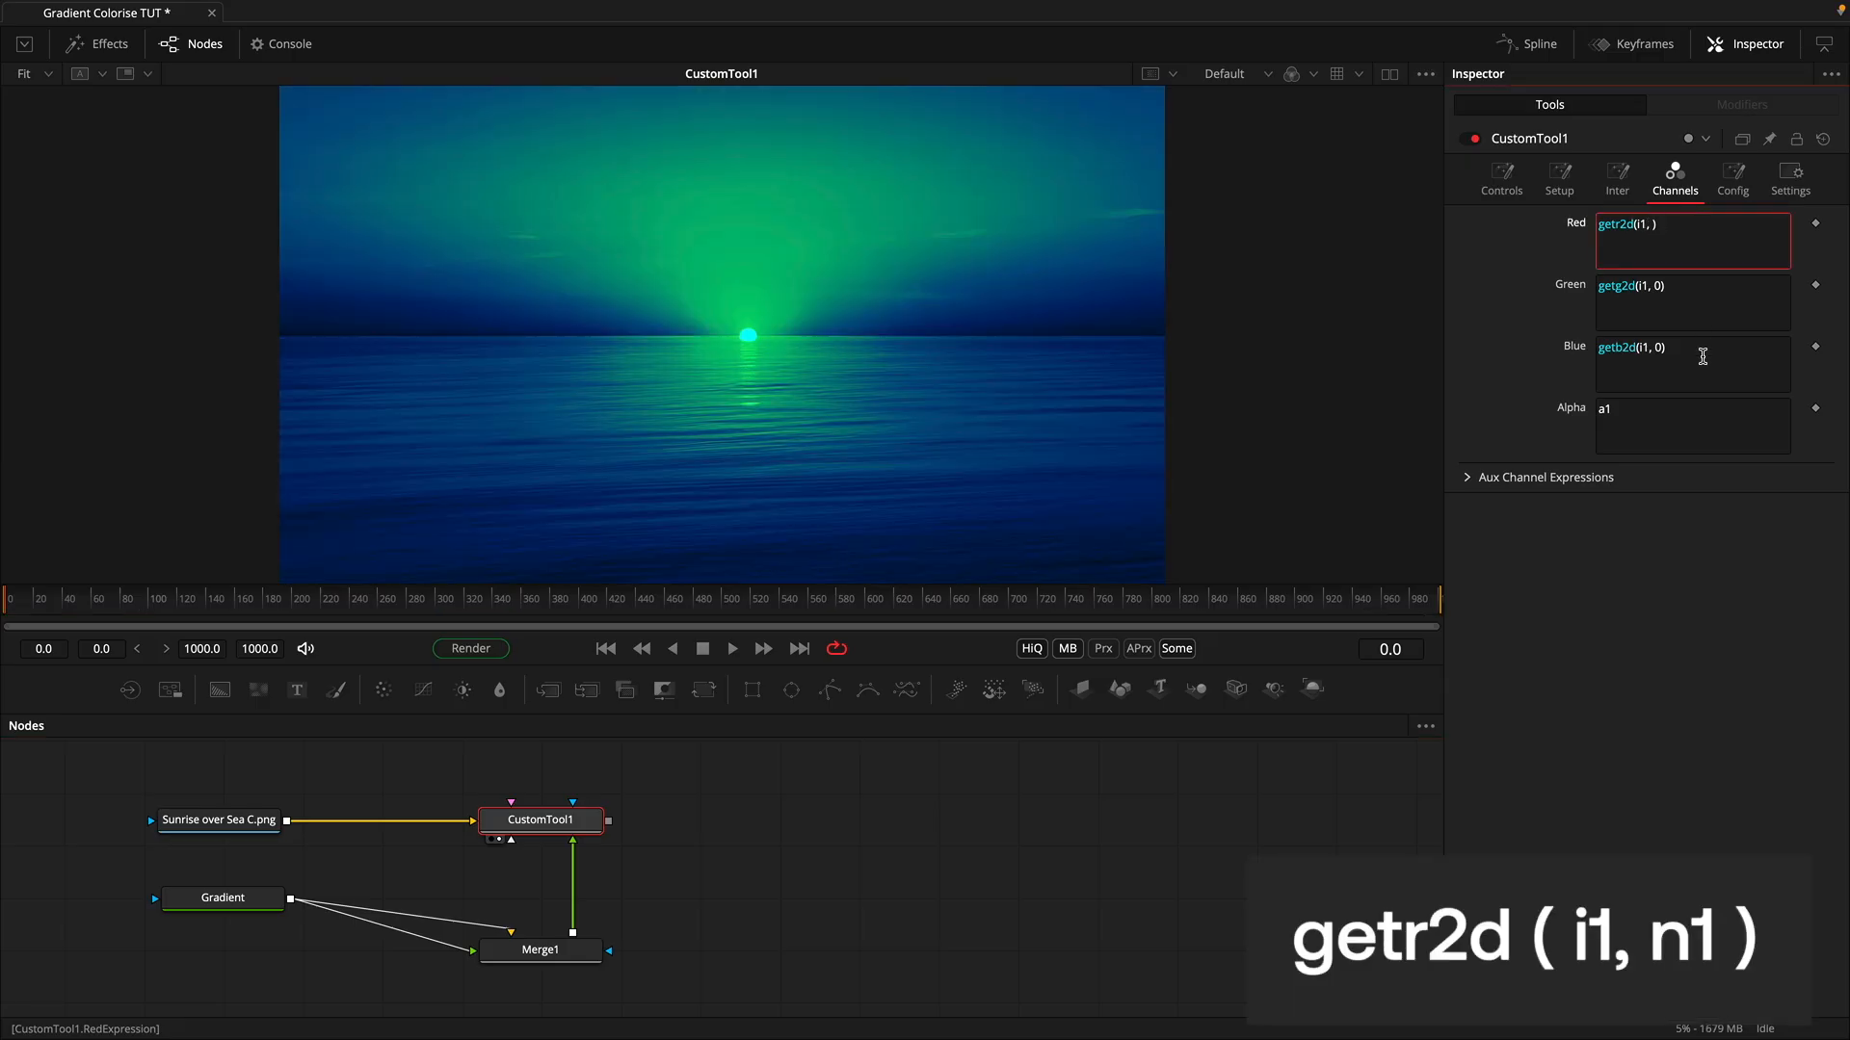
pyautogui.write('n1')
pyautogui.click(1661, 285)
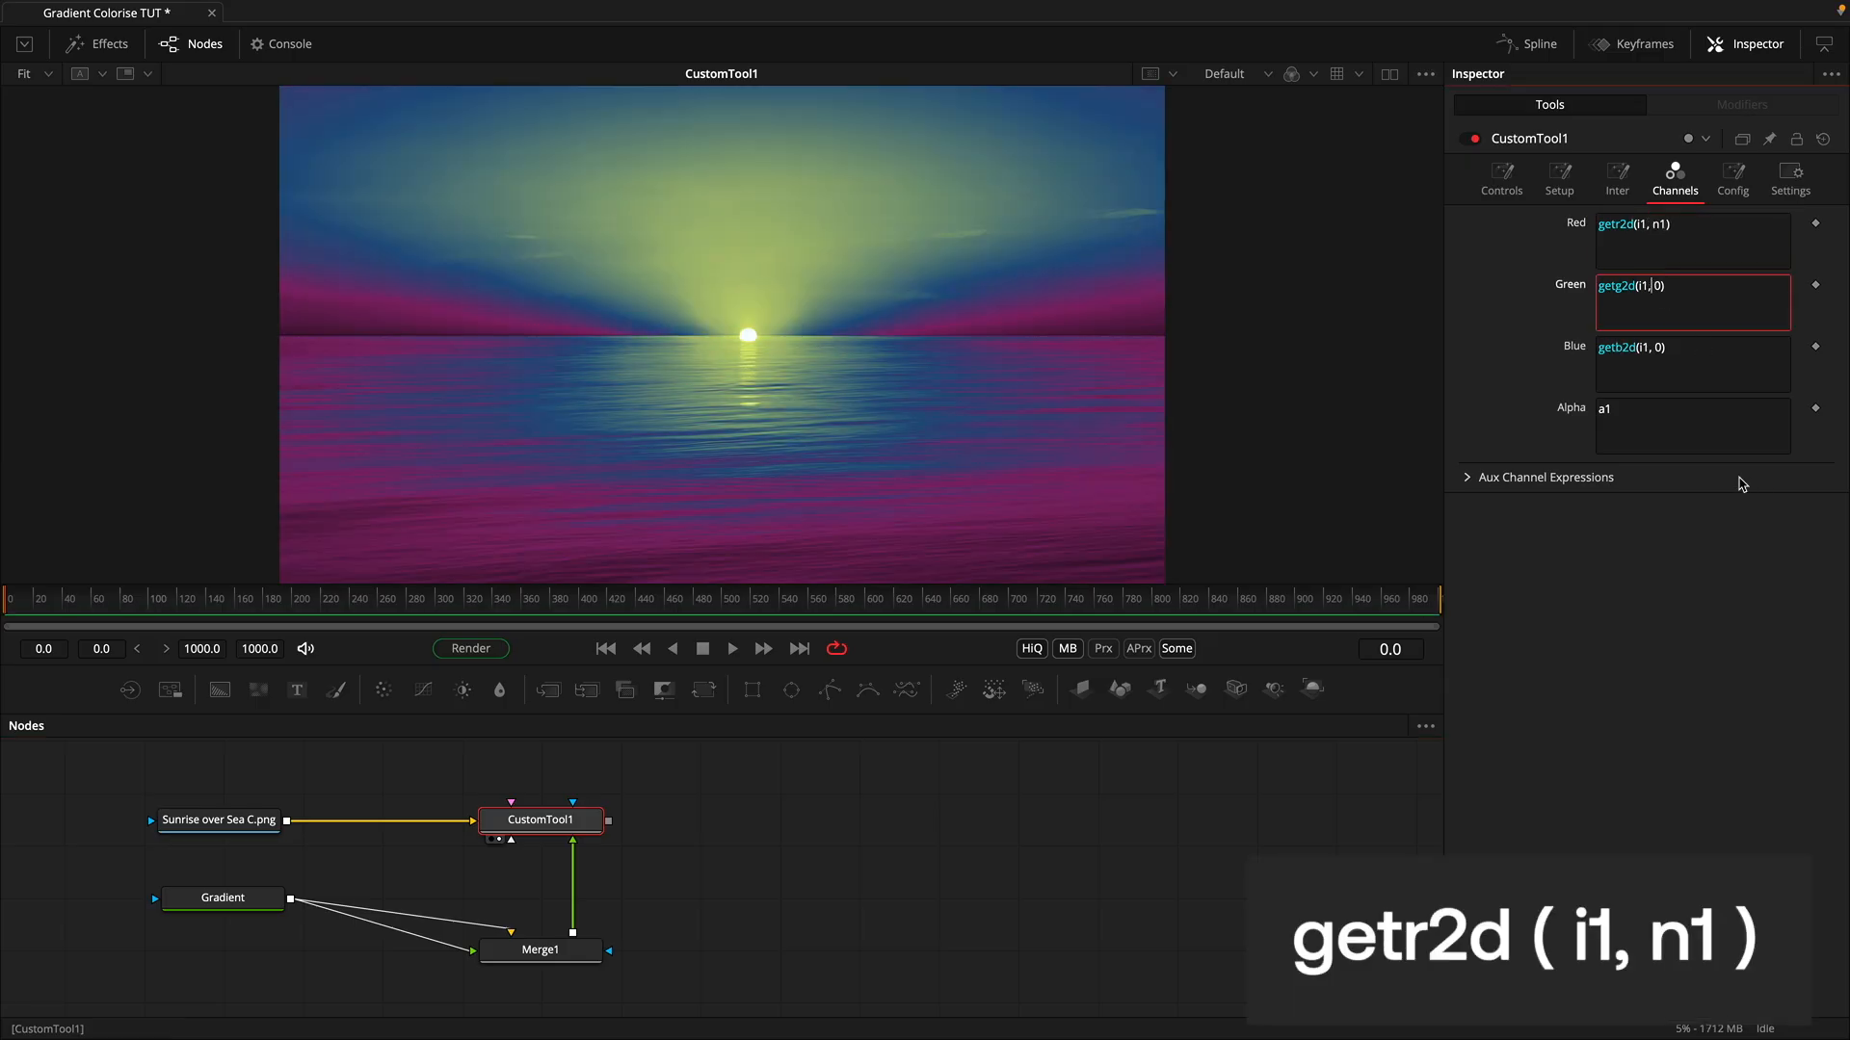
pyautogui.press('BackSpace')
pyautogui.write('n1')
pyautogui.click(1661, 339)
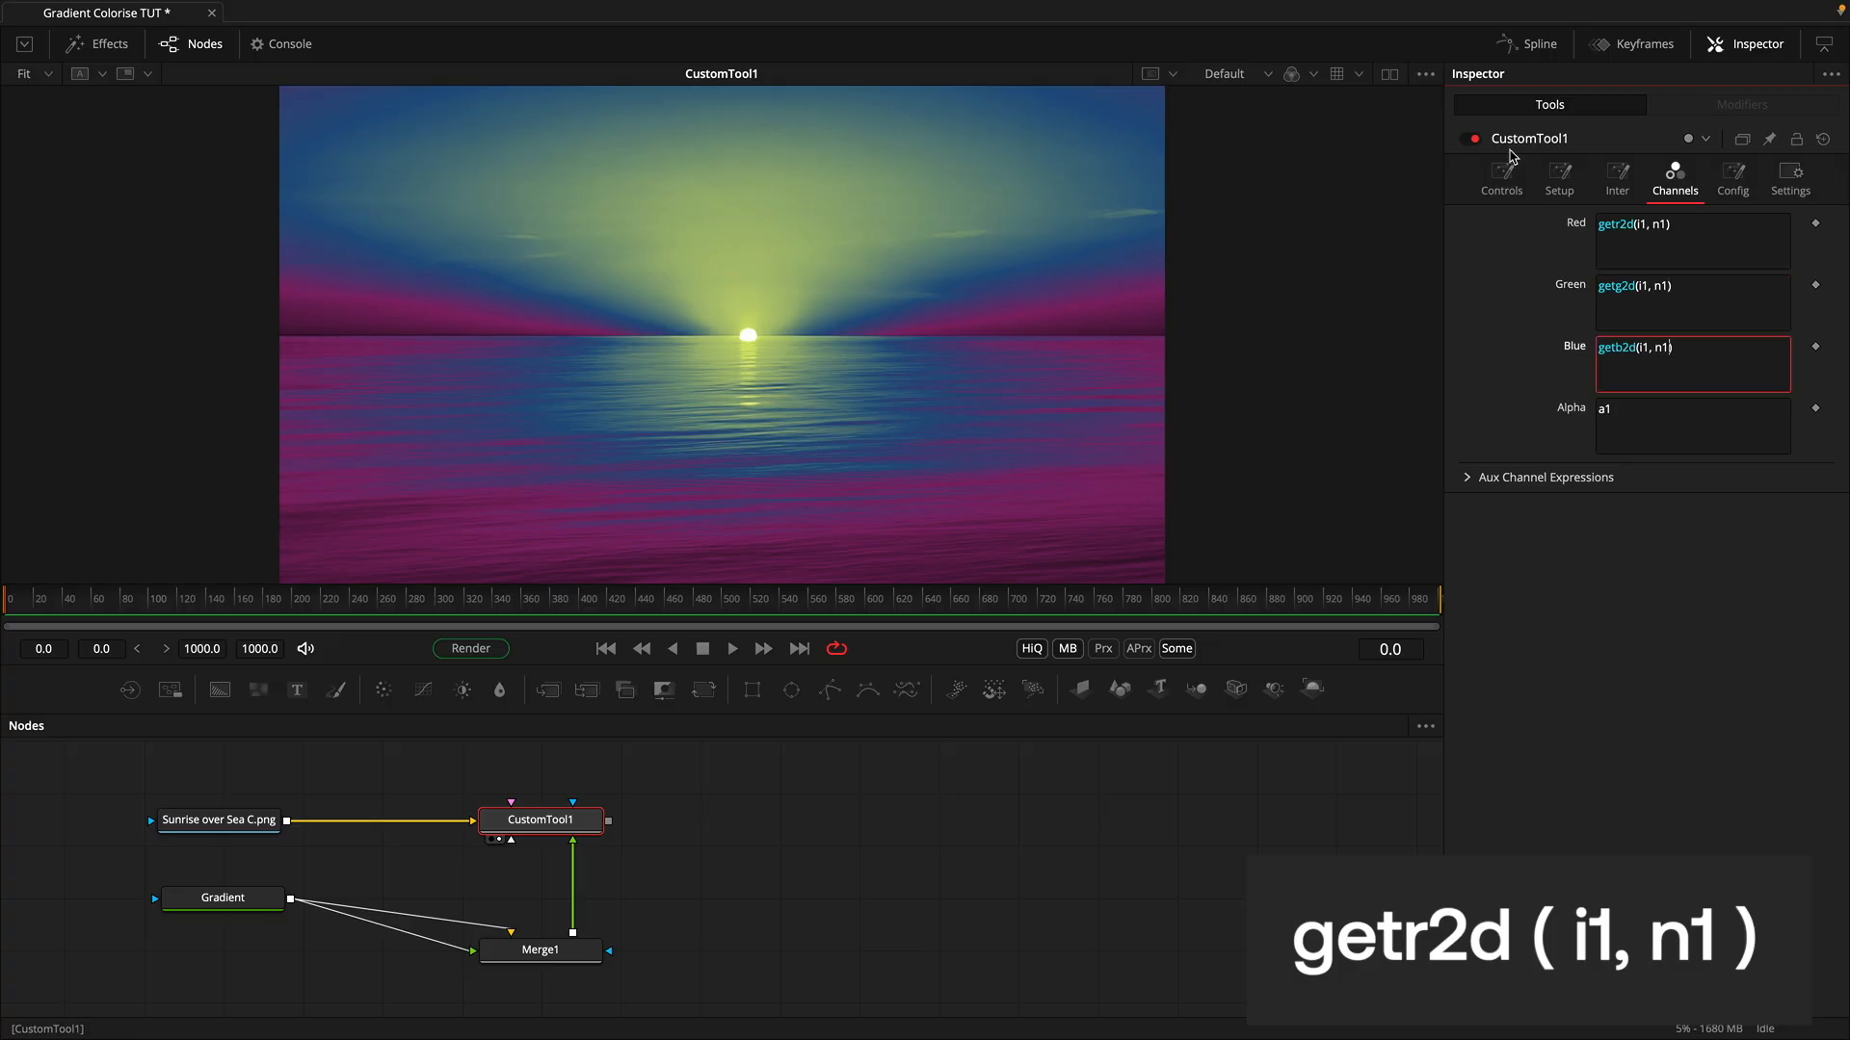
# Step: Raise the Custom Tool's Number In 1 to 0.645 to sample the Merge's flipped gradient, and open that value for editing
pyautogui.click(1502, 178)
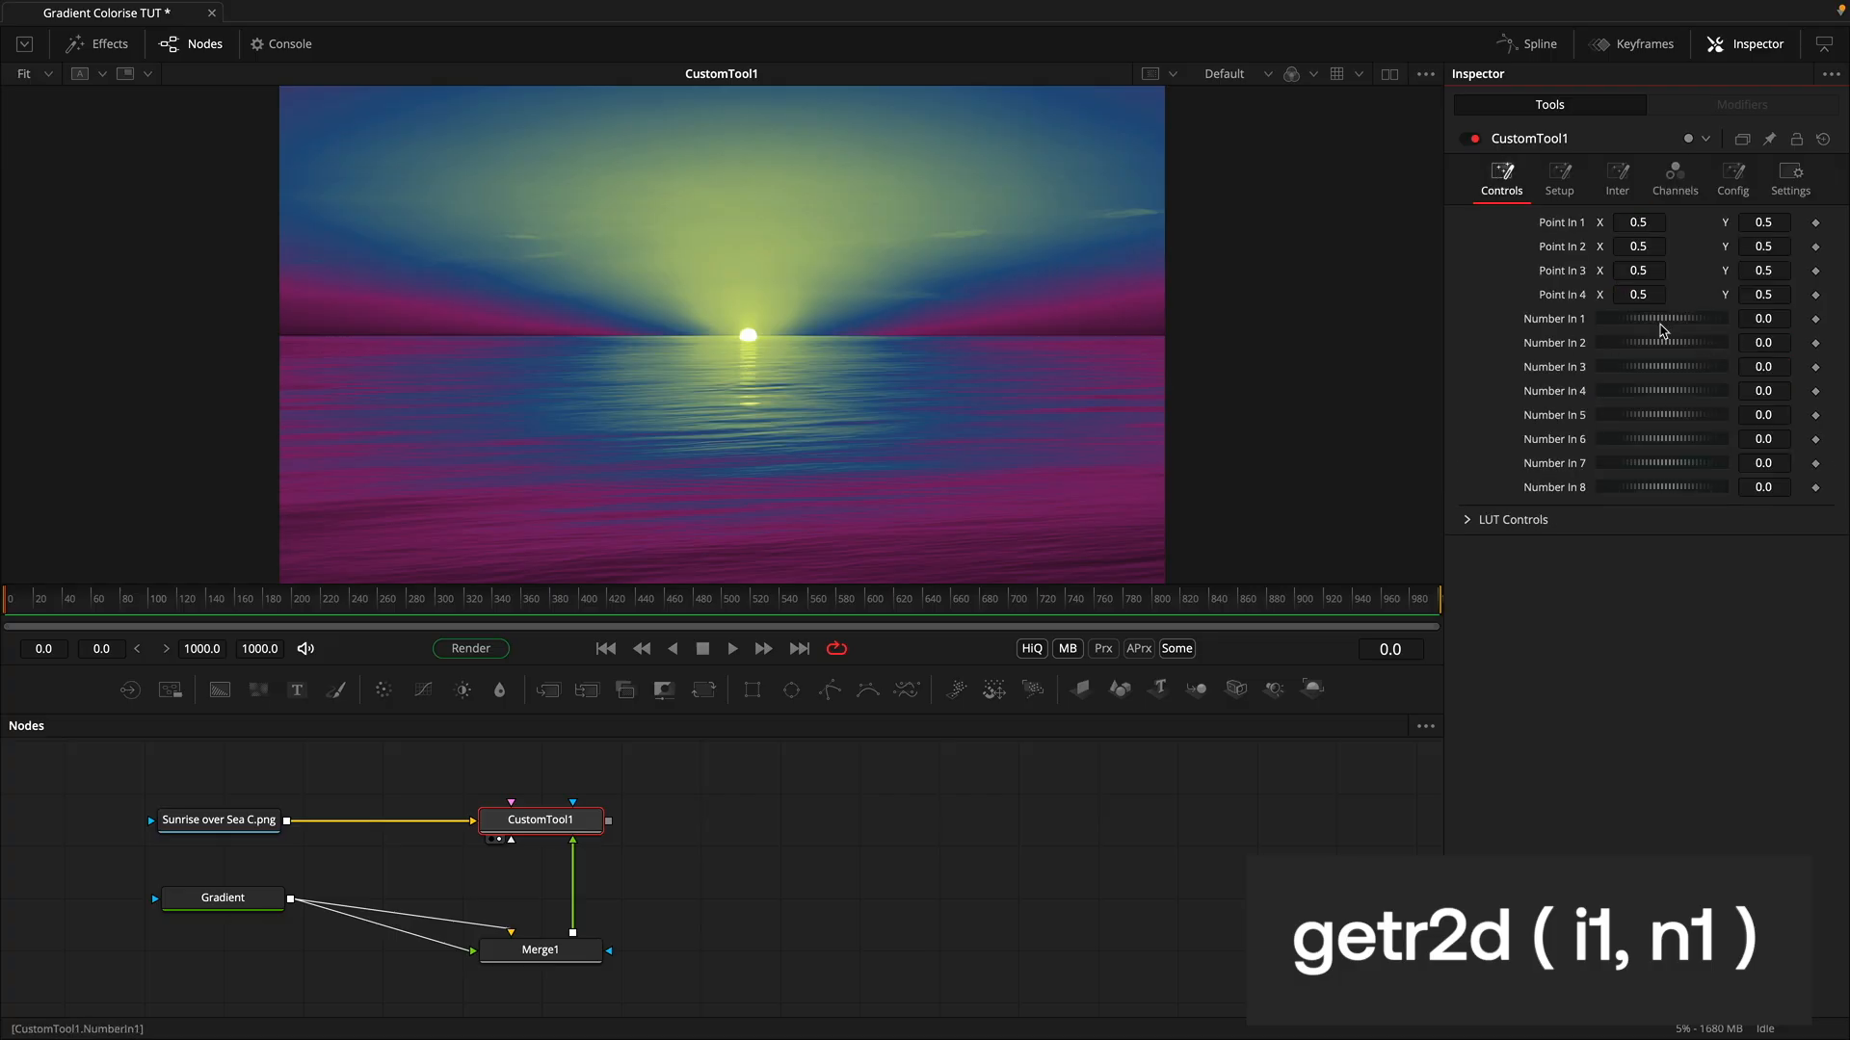
pyautogui.moveTo(1644, 326); pyautogui.dragTo(1730, 343)
pyautogui.click(226, 898)
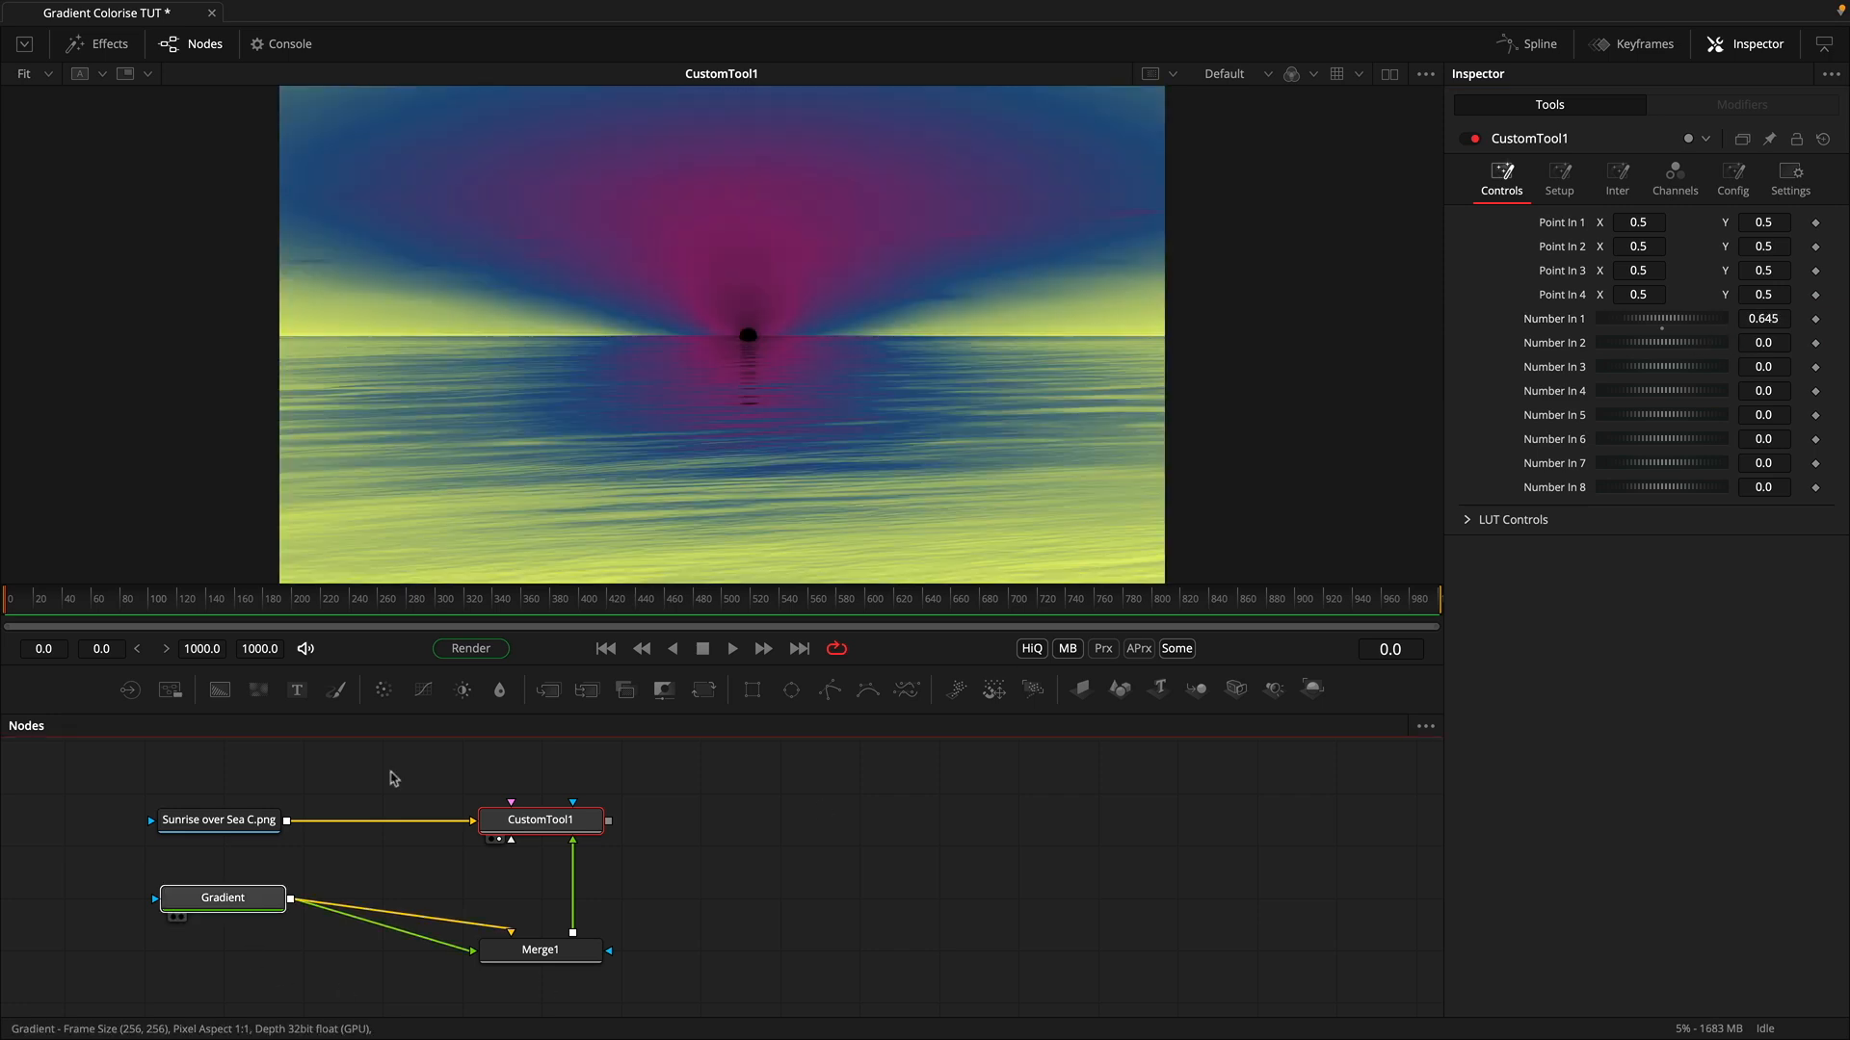
pyautogui.click(393, 779)
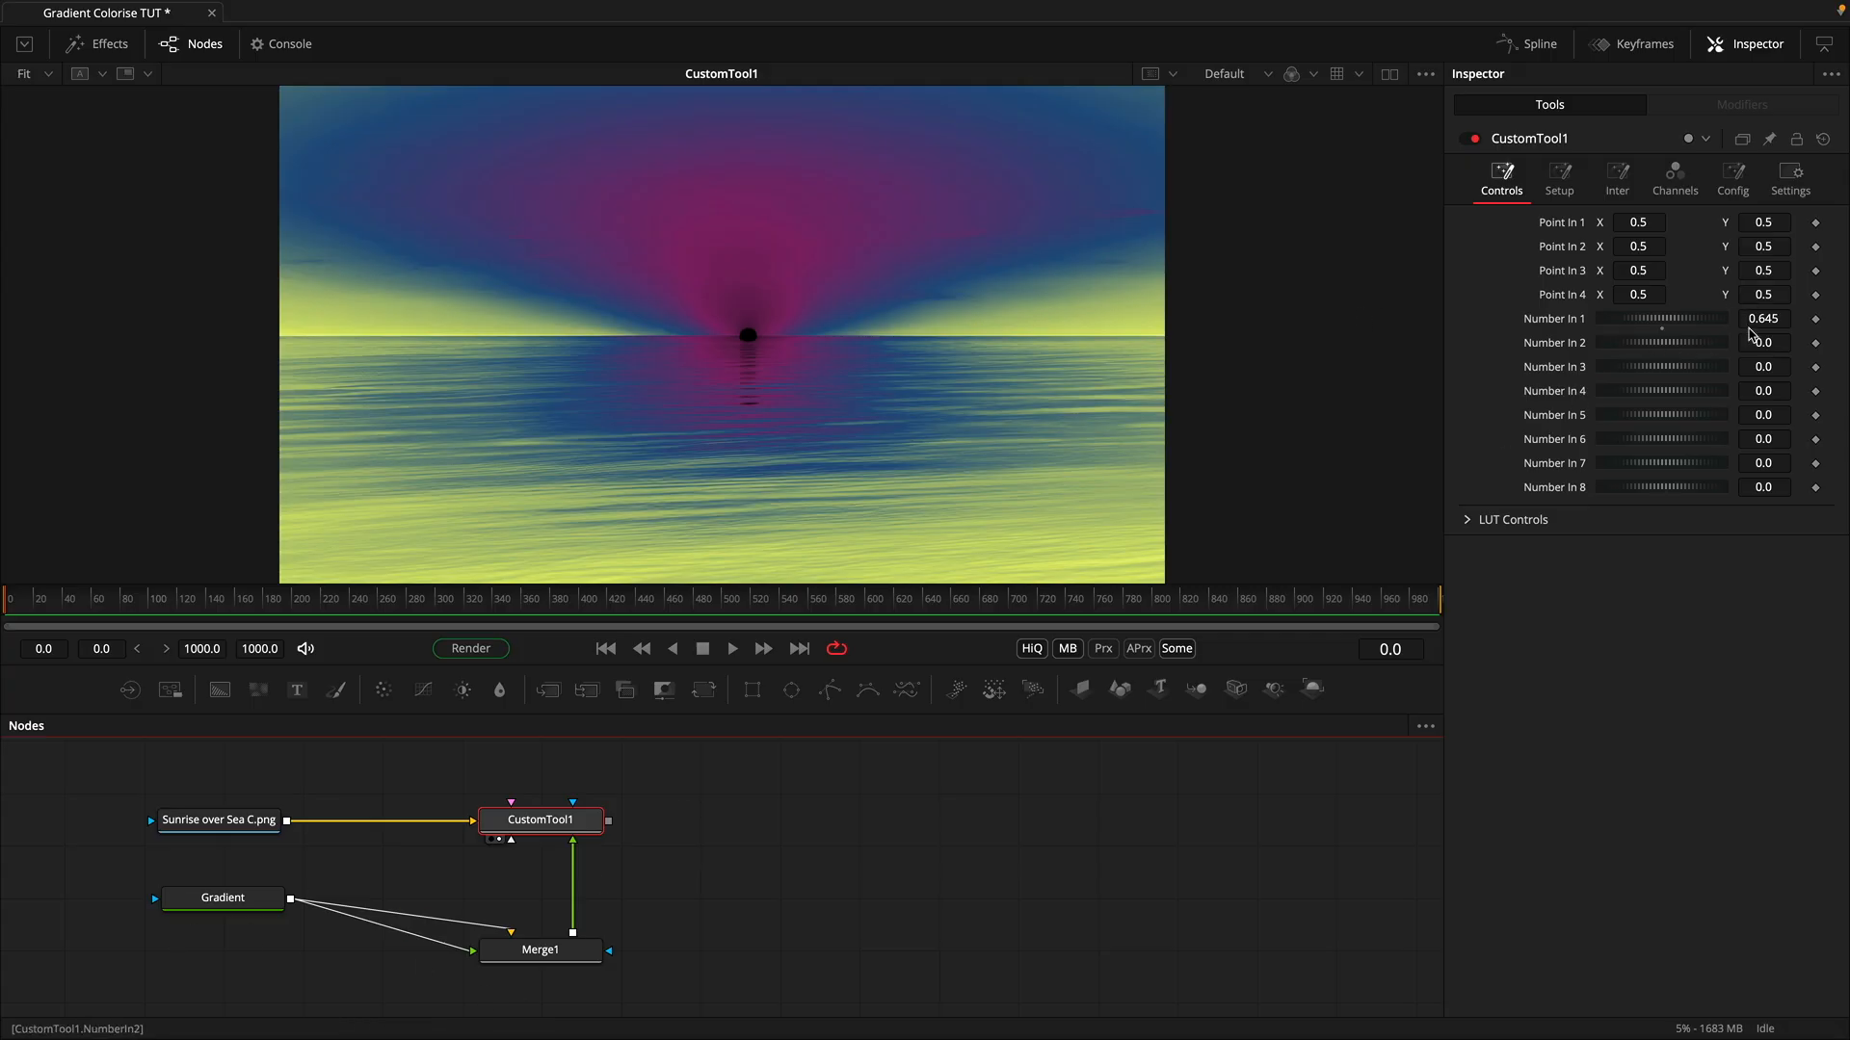
pyautogui.click(1785, 318)
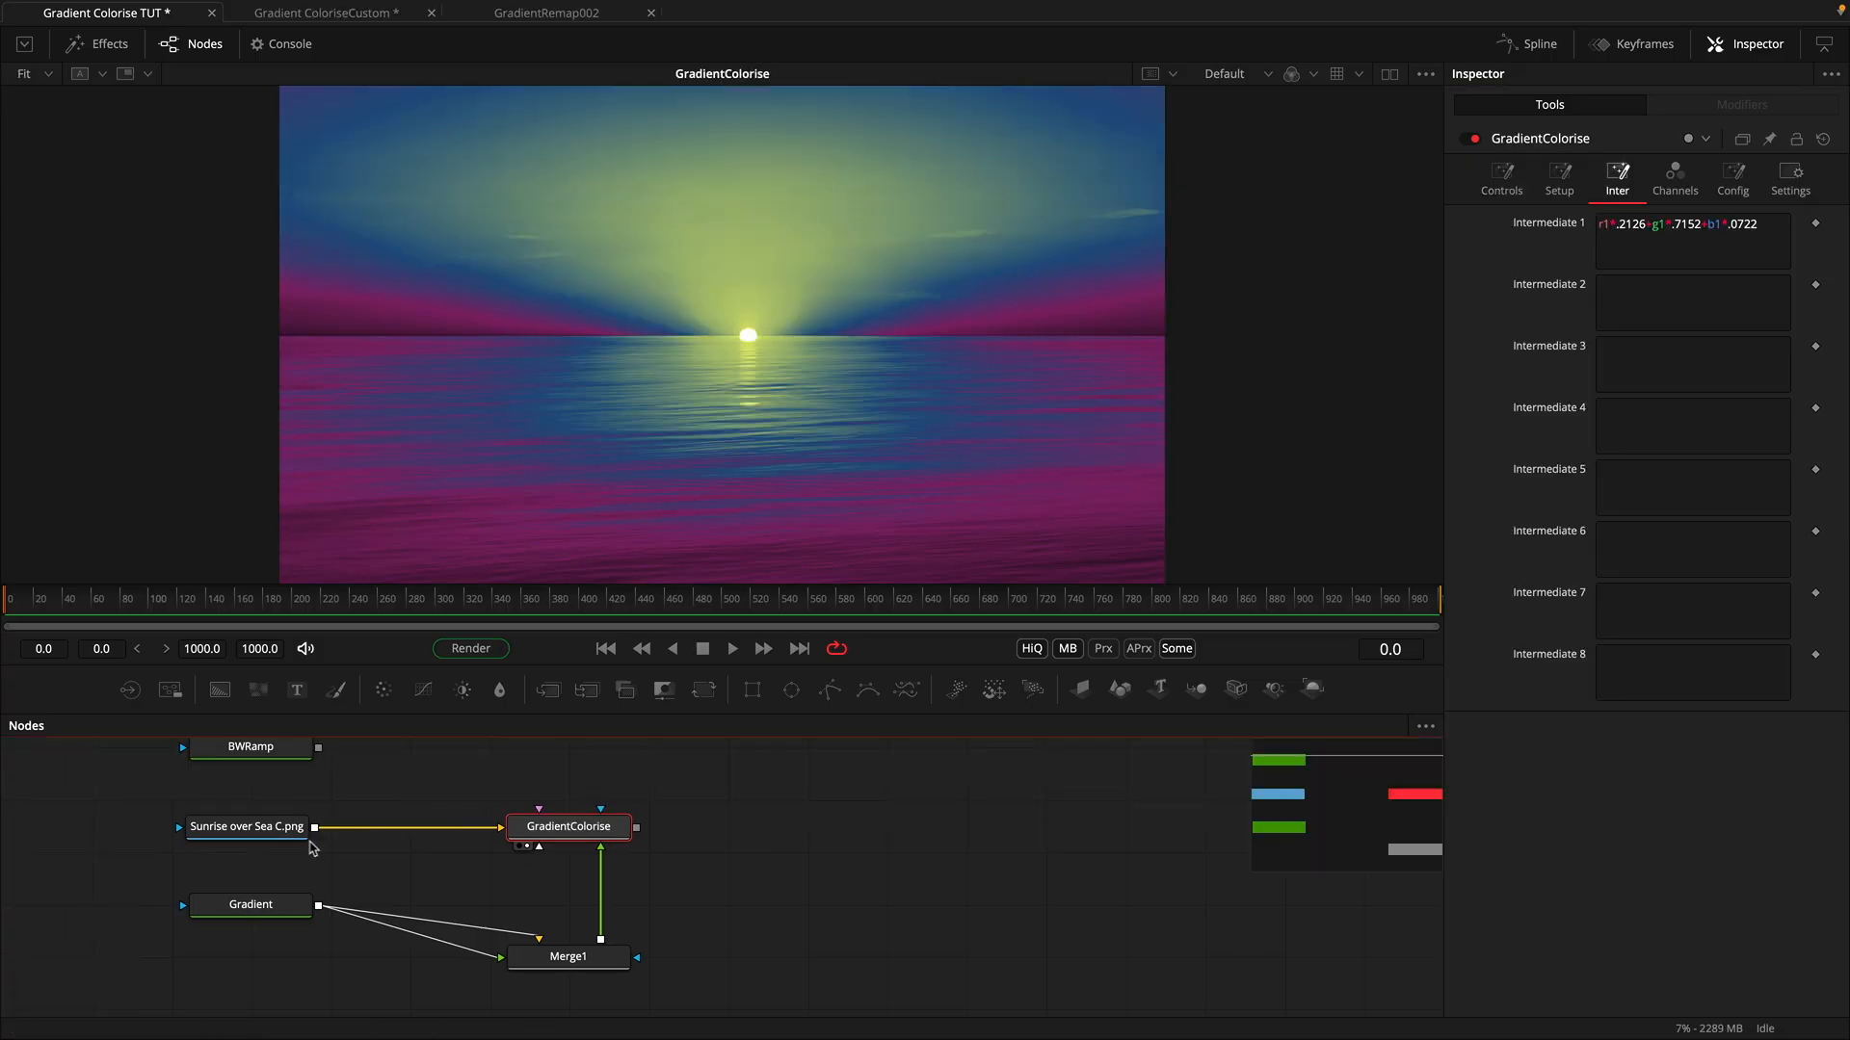
# Step: Connect BWRamp to GradientColorise in place of the sunrise image, and compare the ramp, the Gradient and the colorised output
pyautogui.moveTo(319, 748); pyautogui.dragTo(594, 831)
pyautogui.click(208, 766)
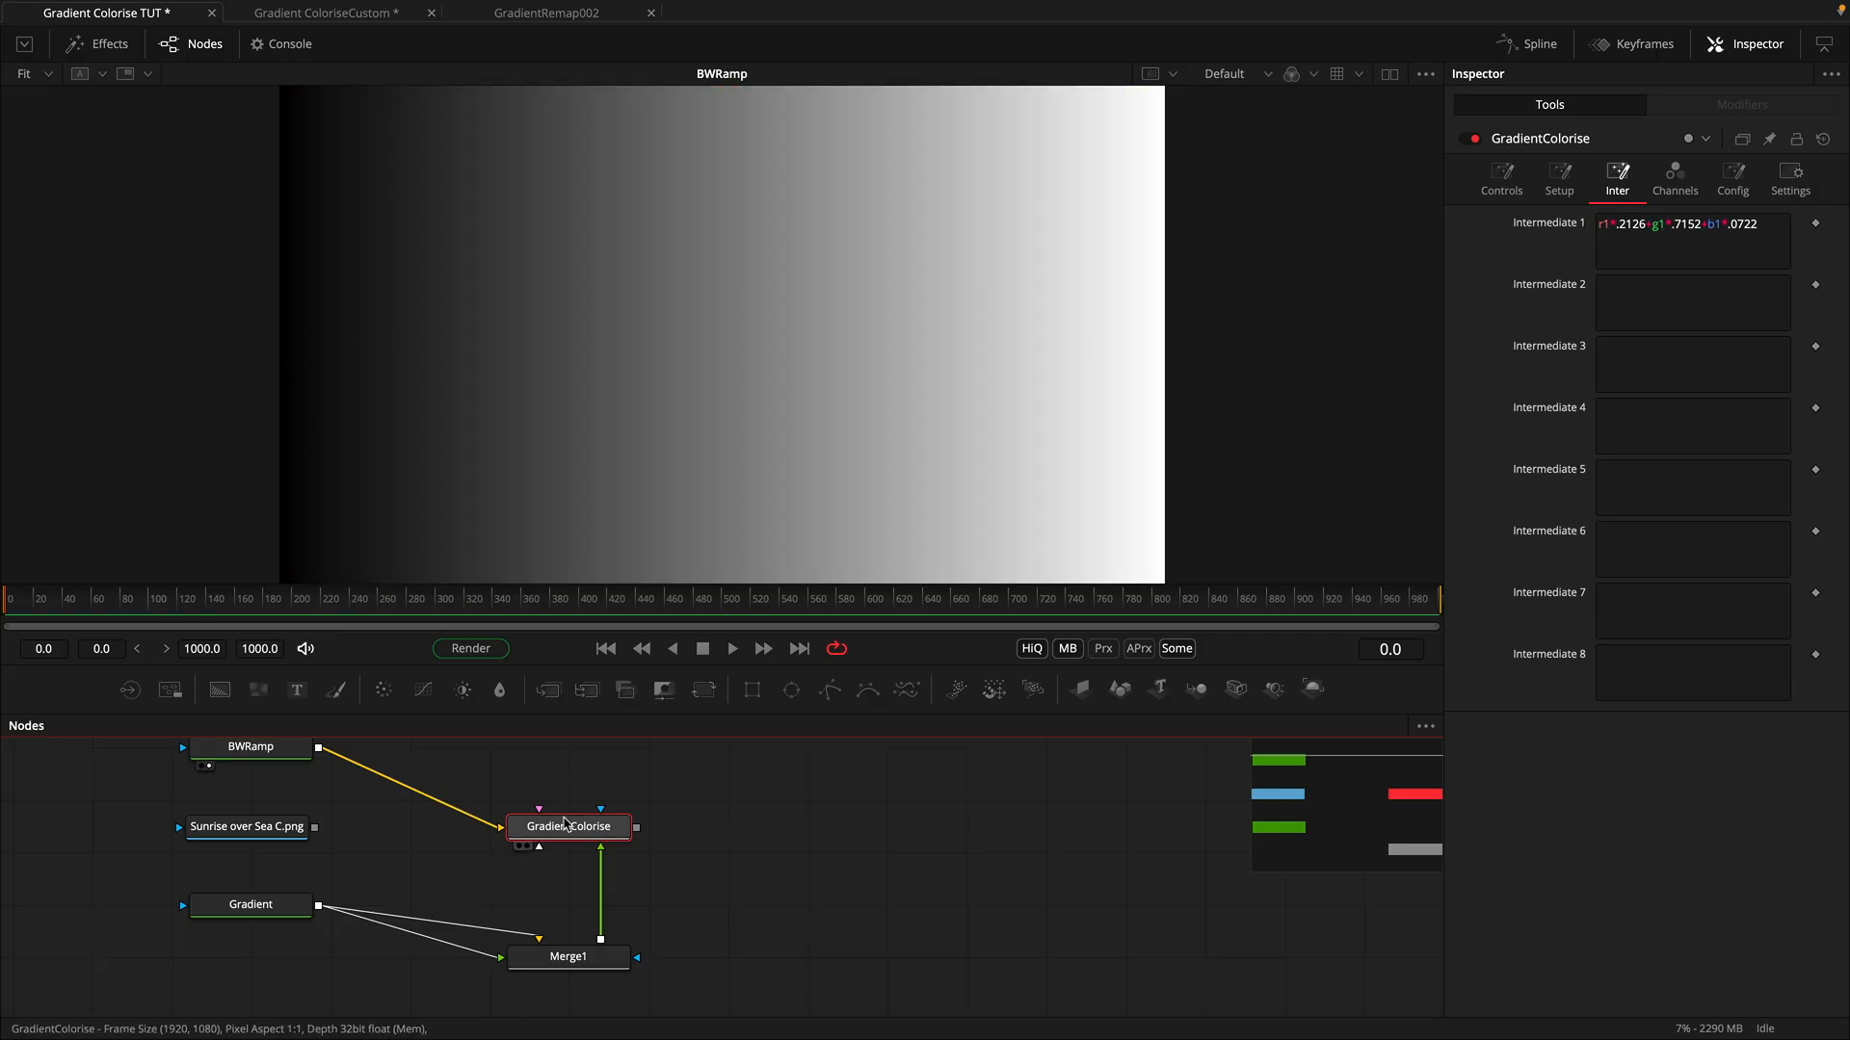
pyautogui.press('1')
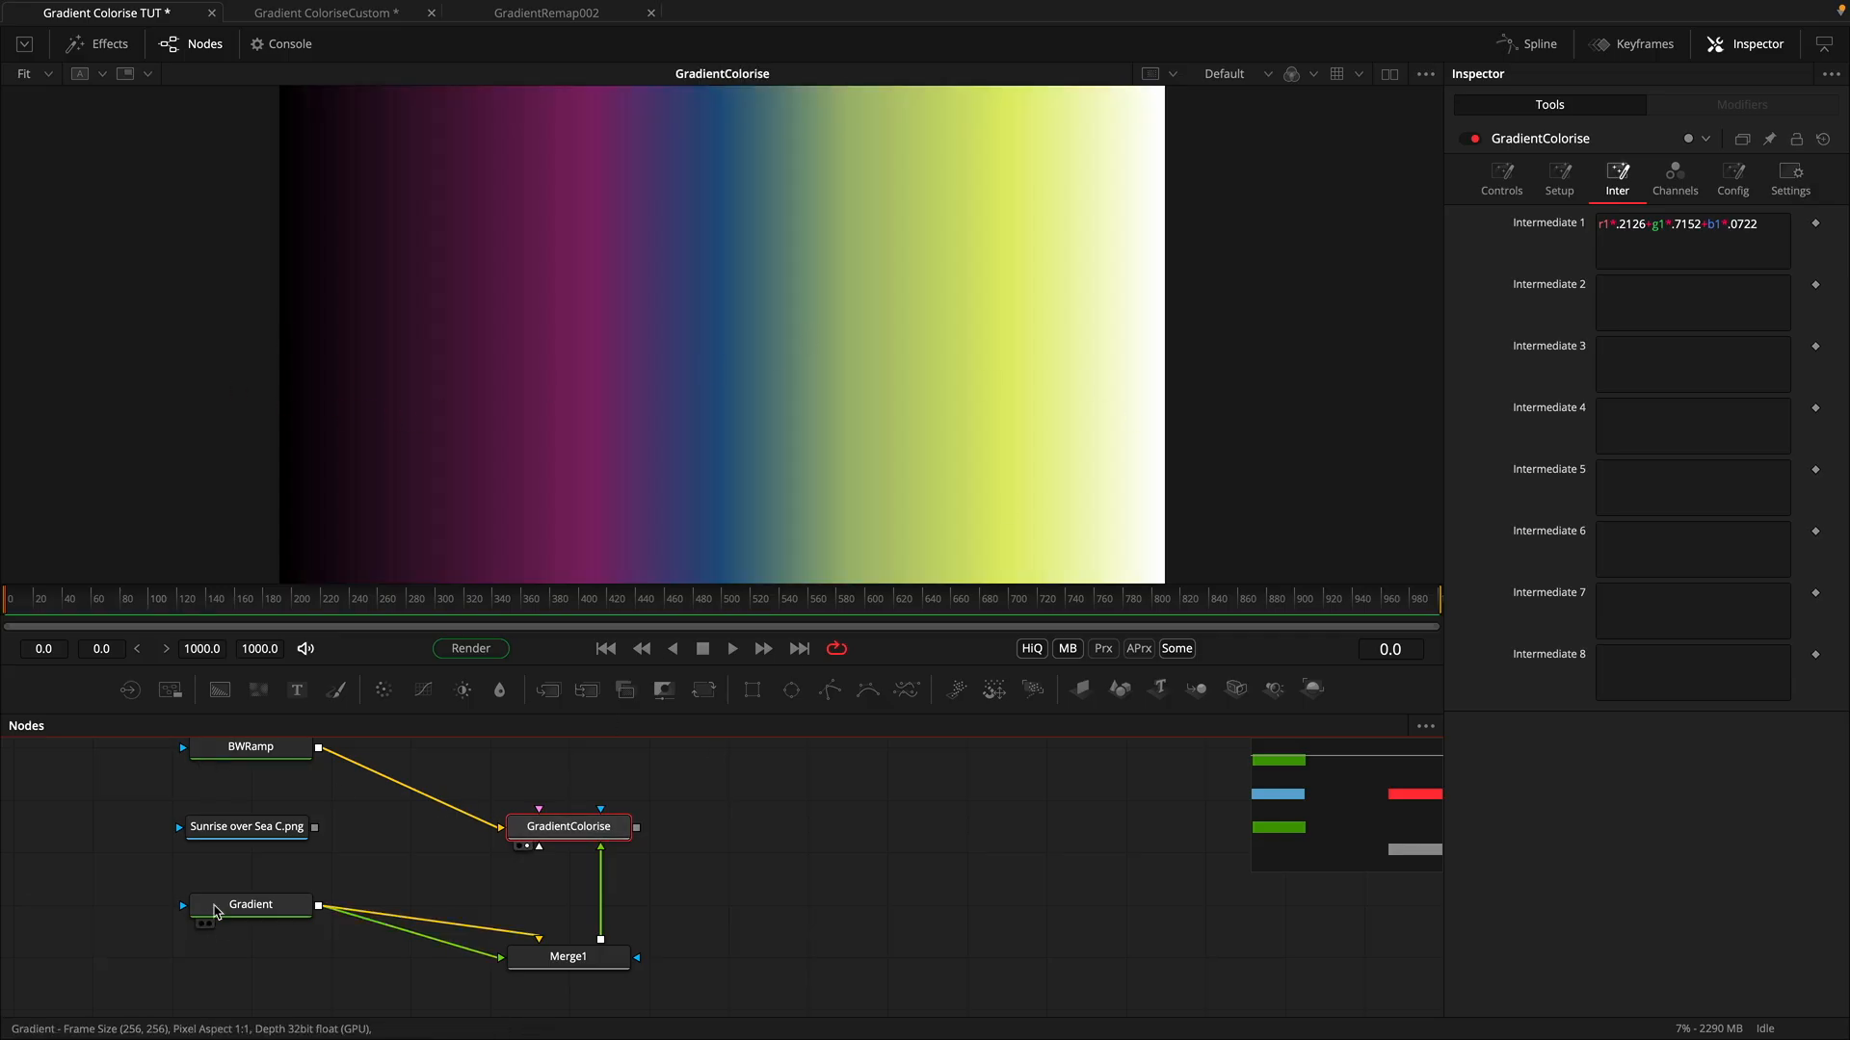
pyautogui.press('1')
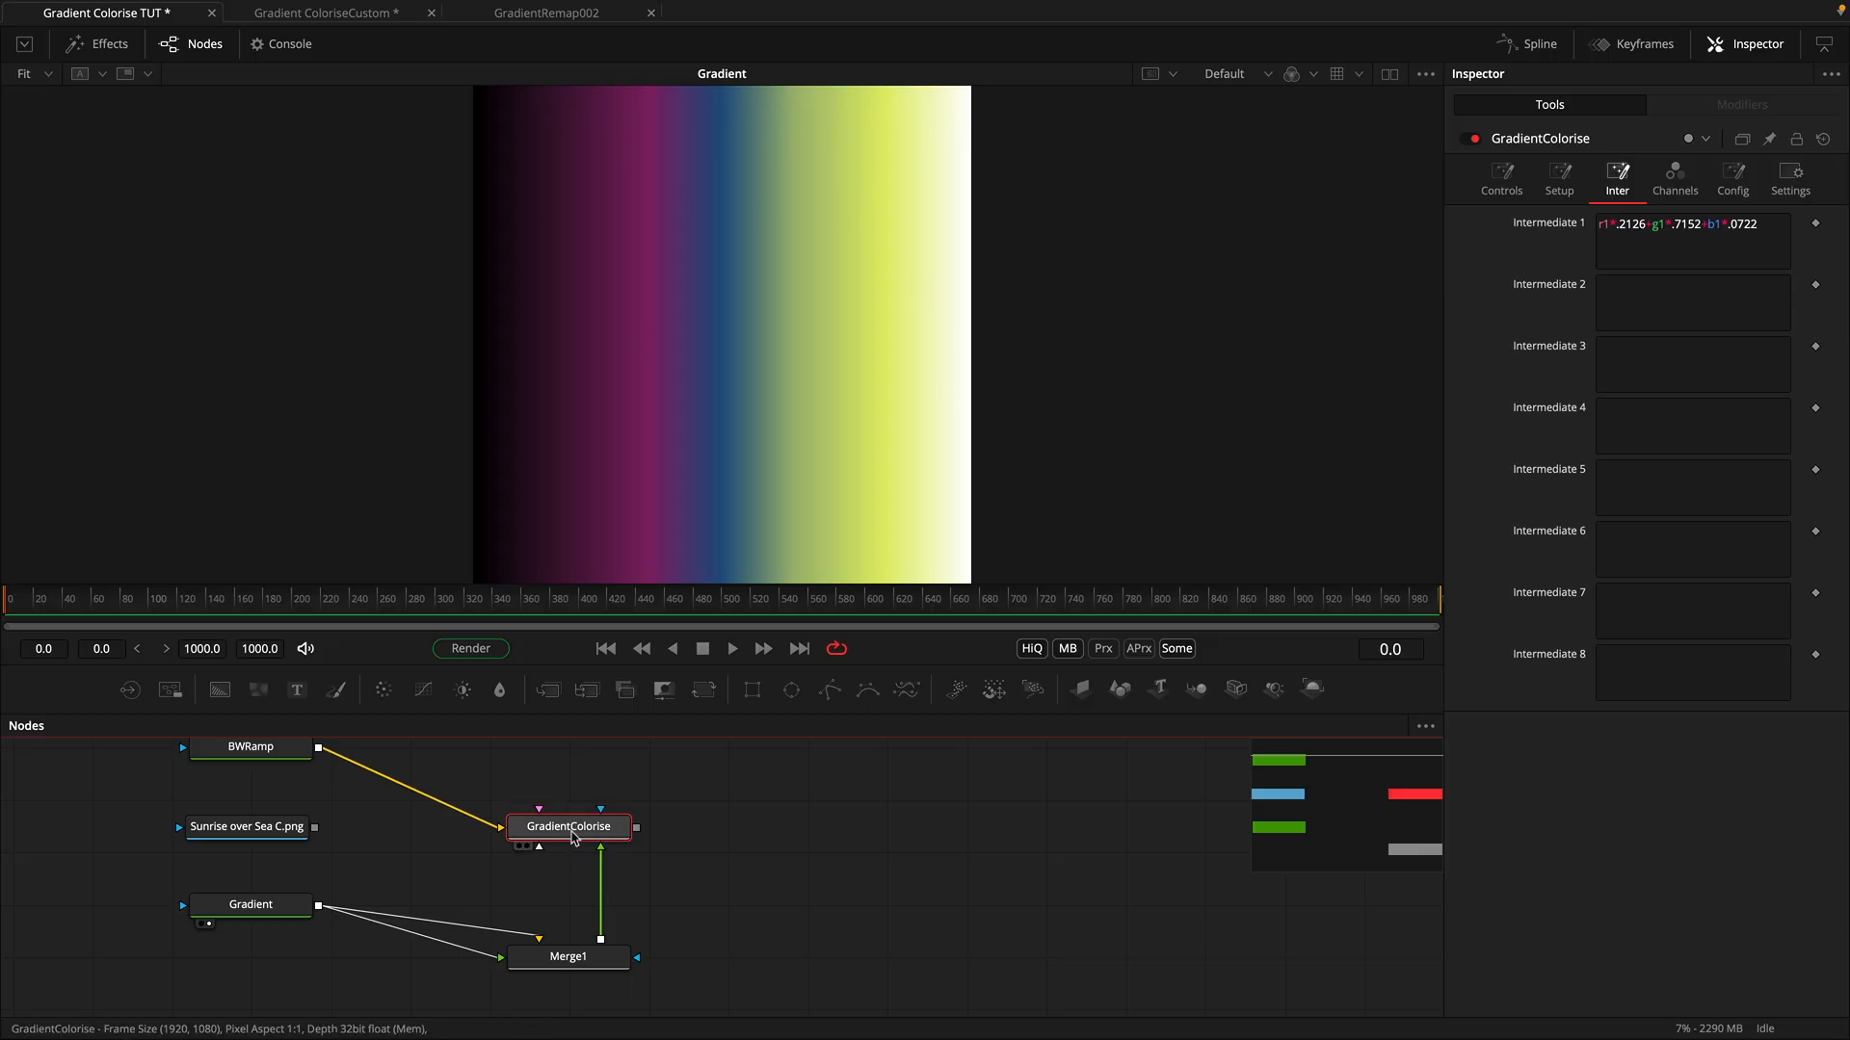
pyautogui.press('1')
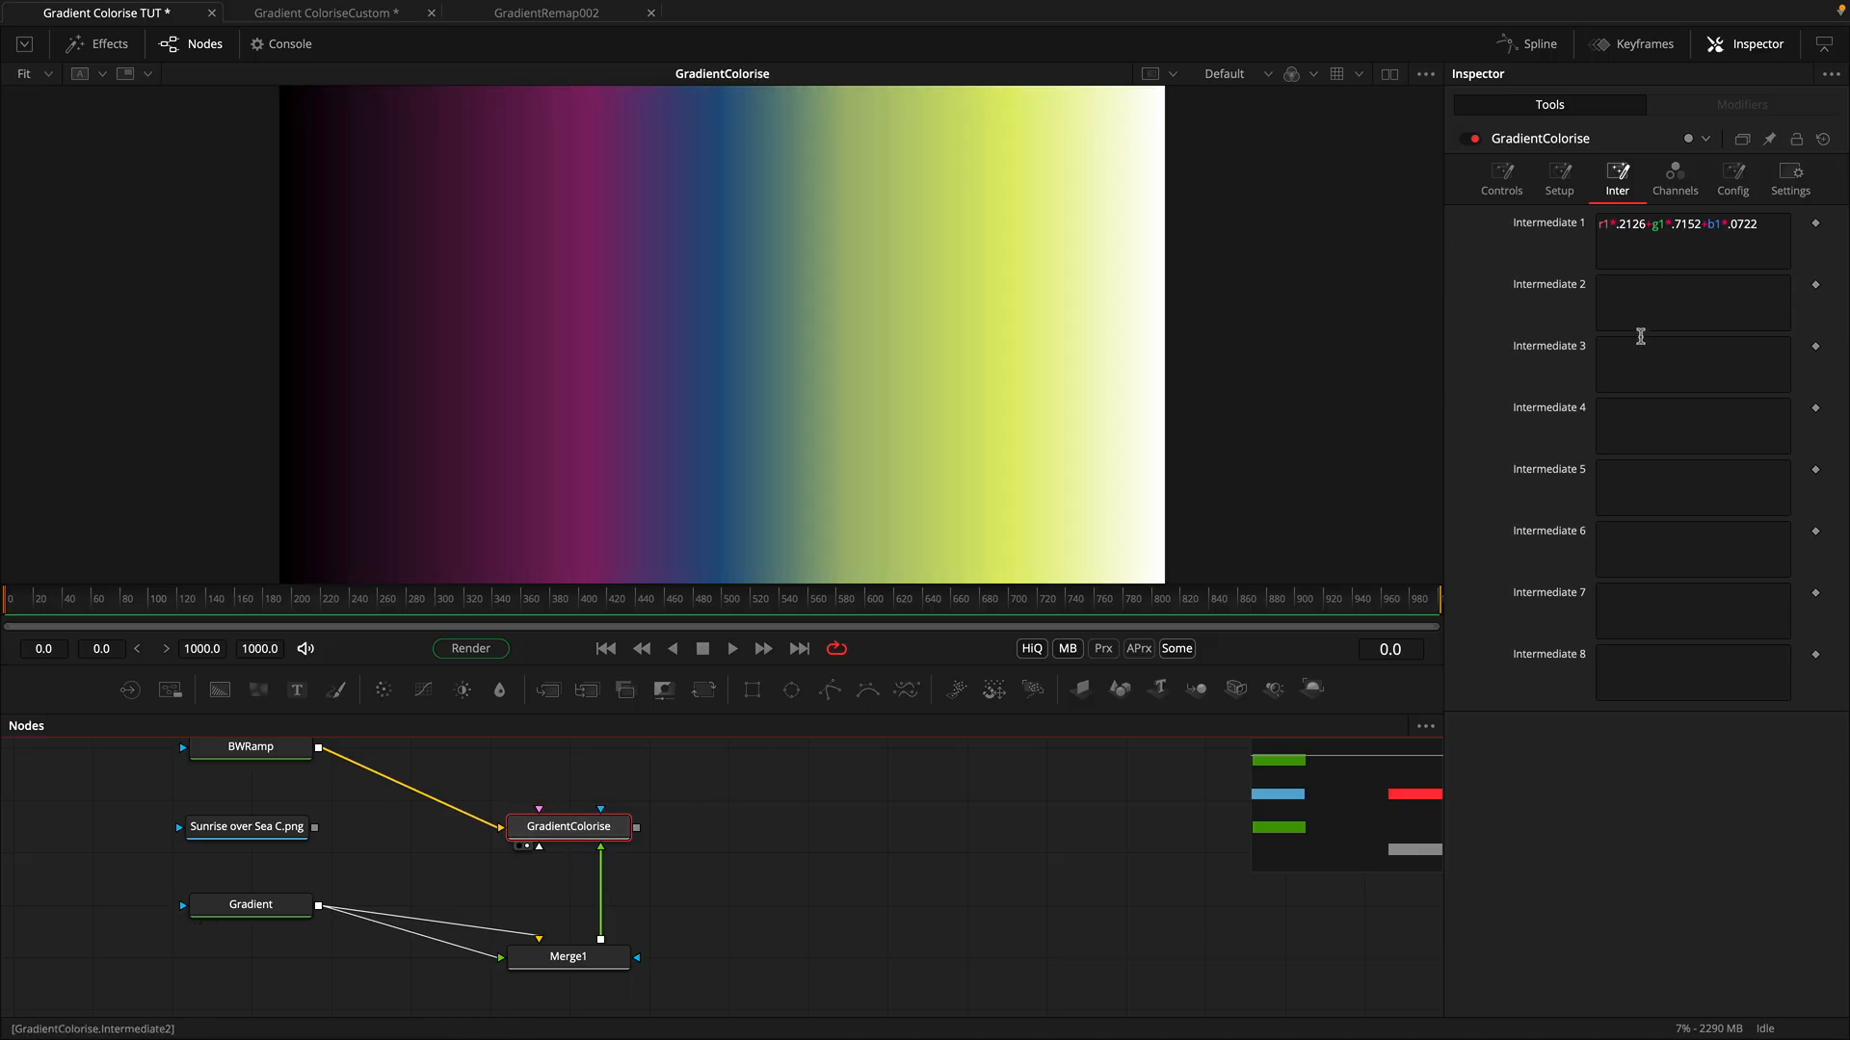
# Step: Set GradientColorise's Intermediate 2 expression to frac( i1 * n2 + n3) and its Number In 2 to 1.0
pyautogui.click(1668, 294)
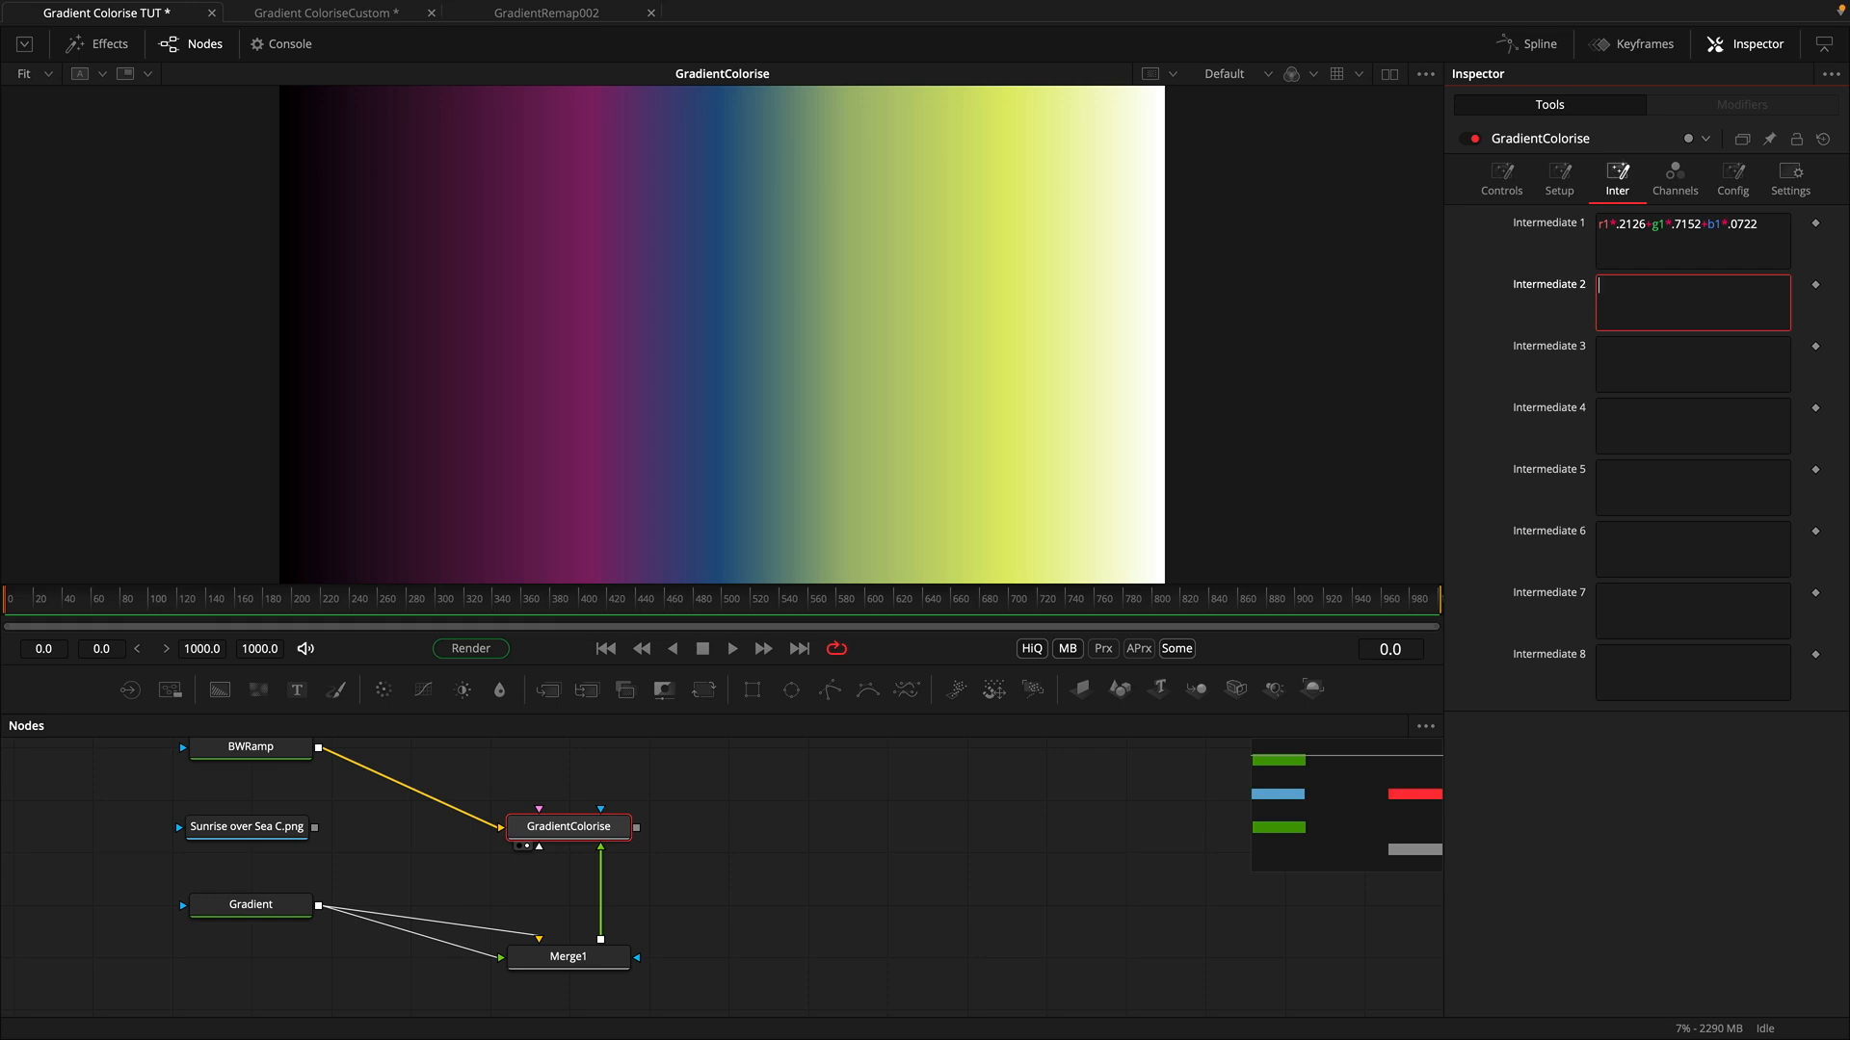
pyautogui.write('frac')
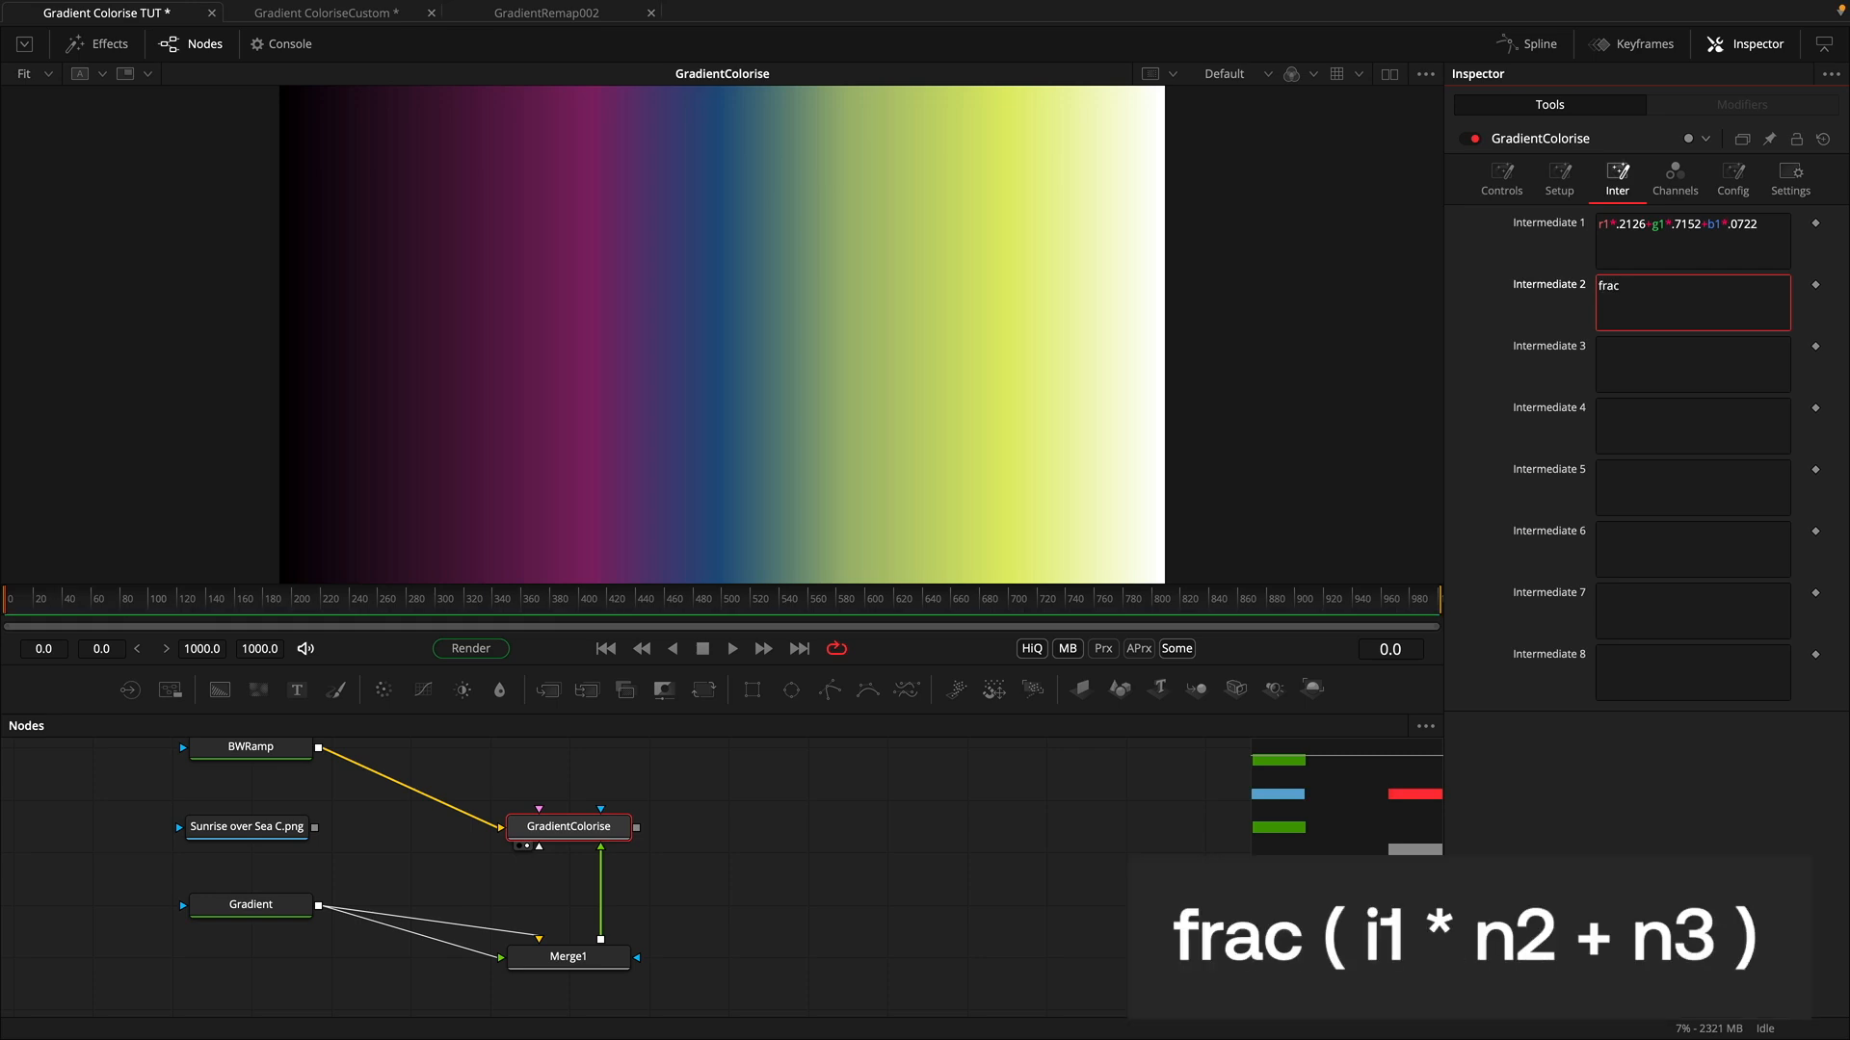
pyautogui.write('( i1 * n2 + n3)')
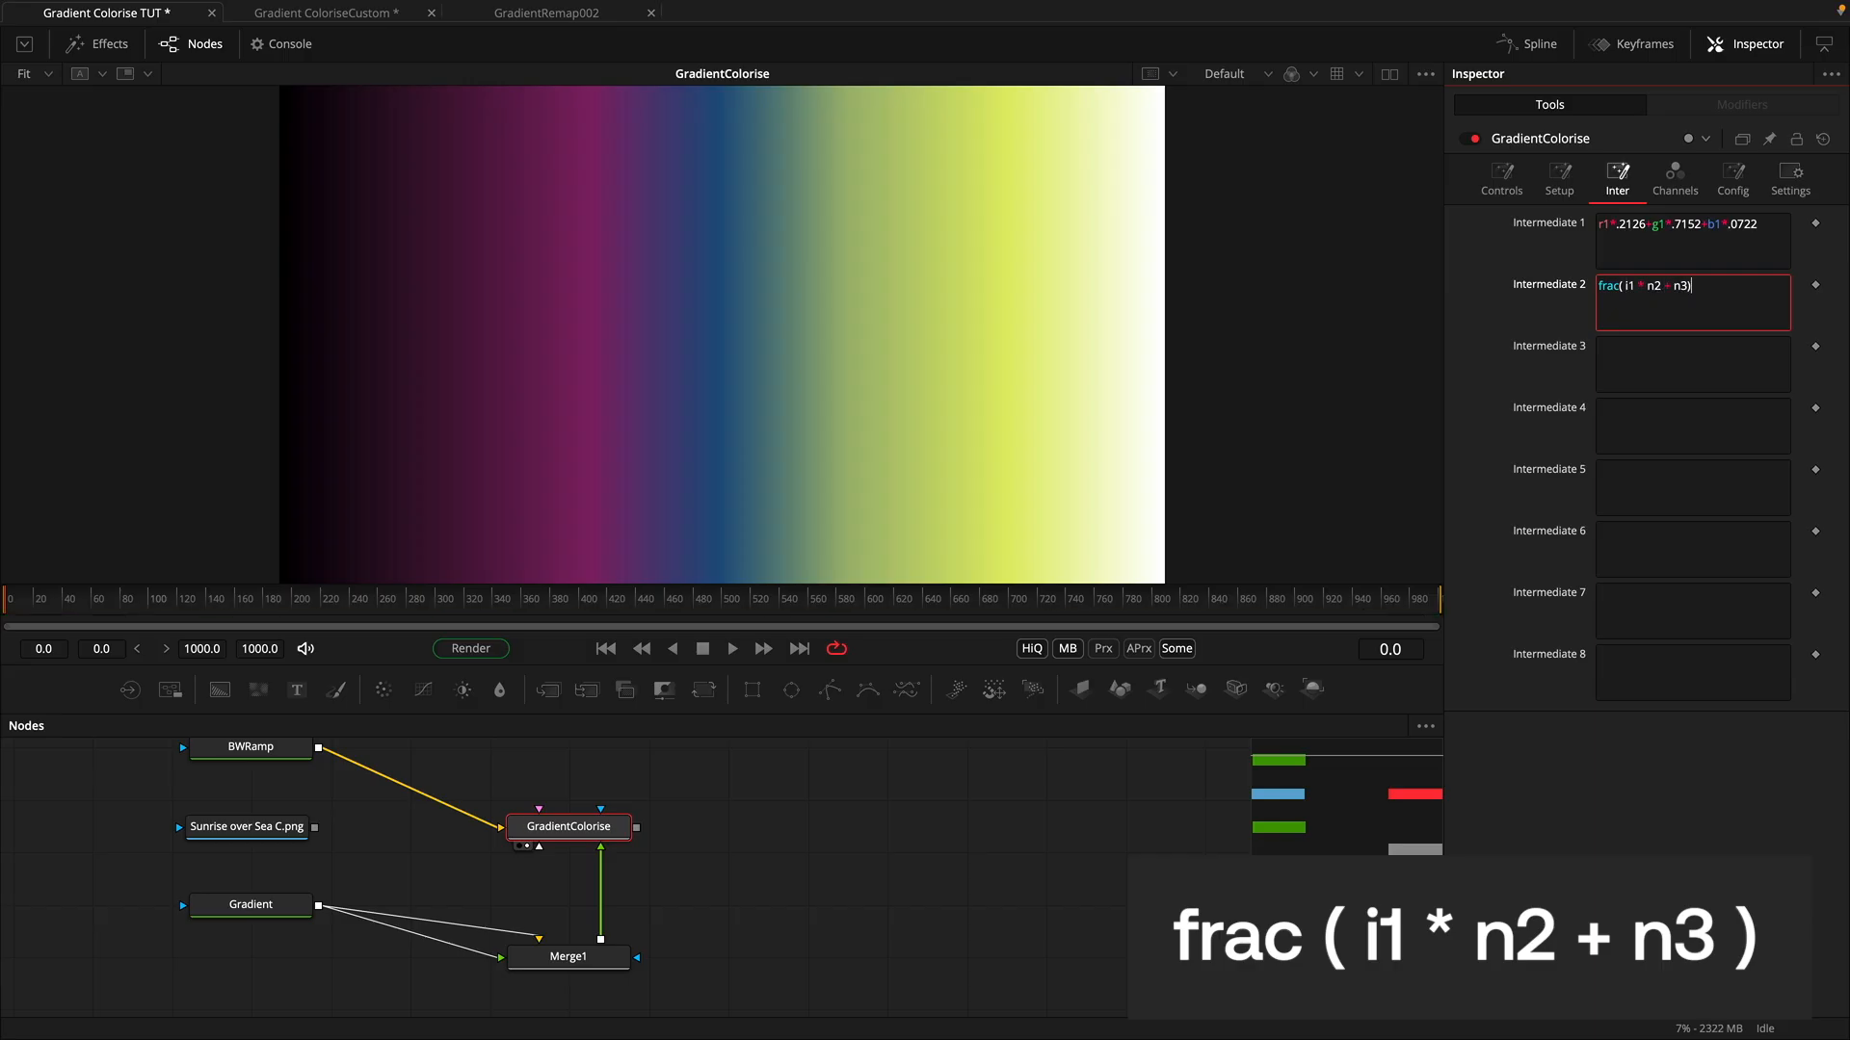
pyautogui.click(1516, 181)
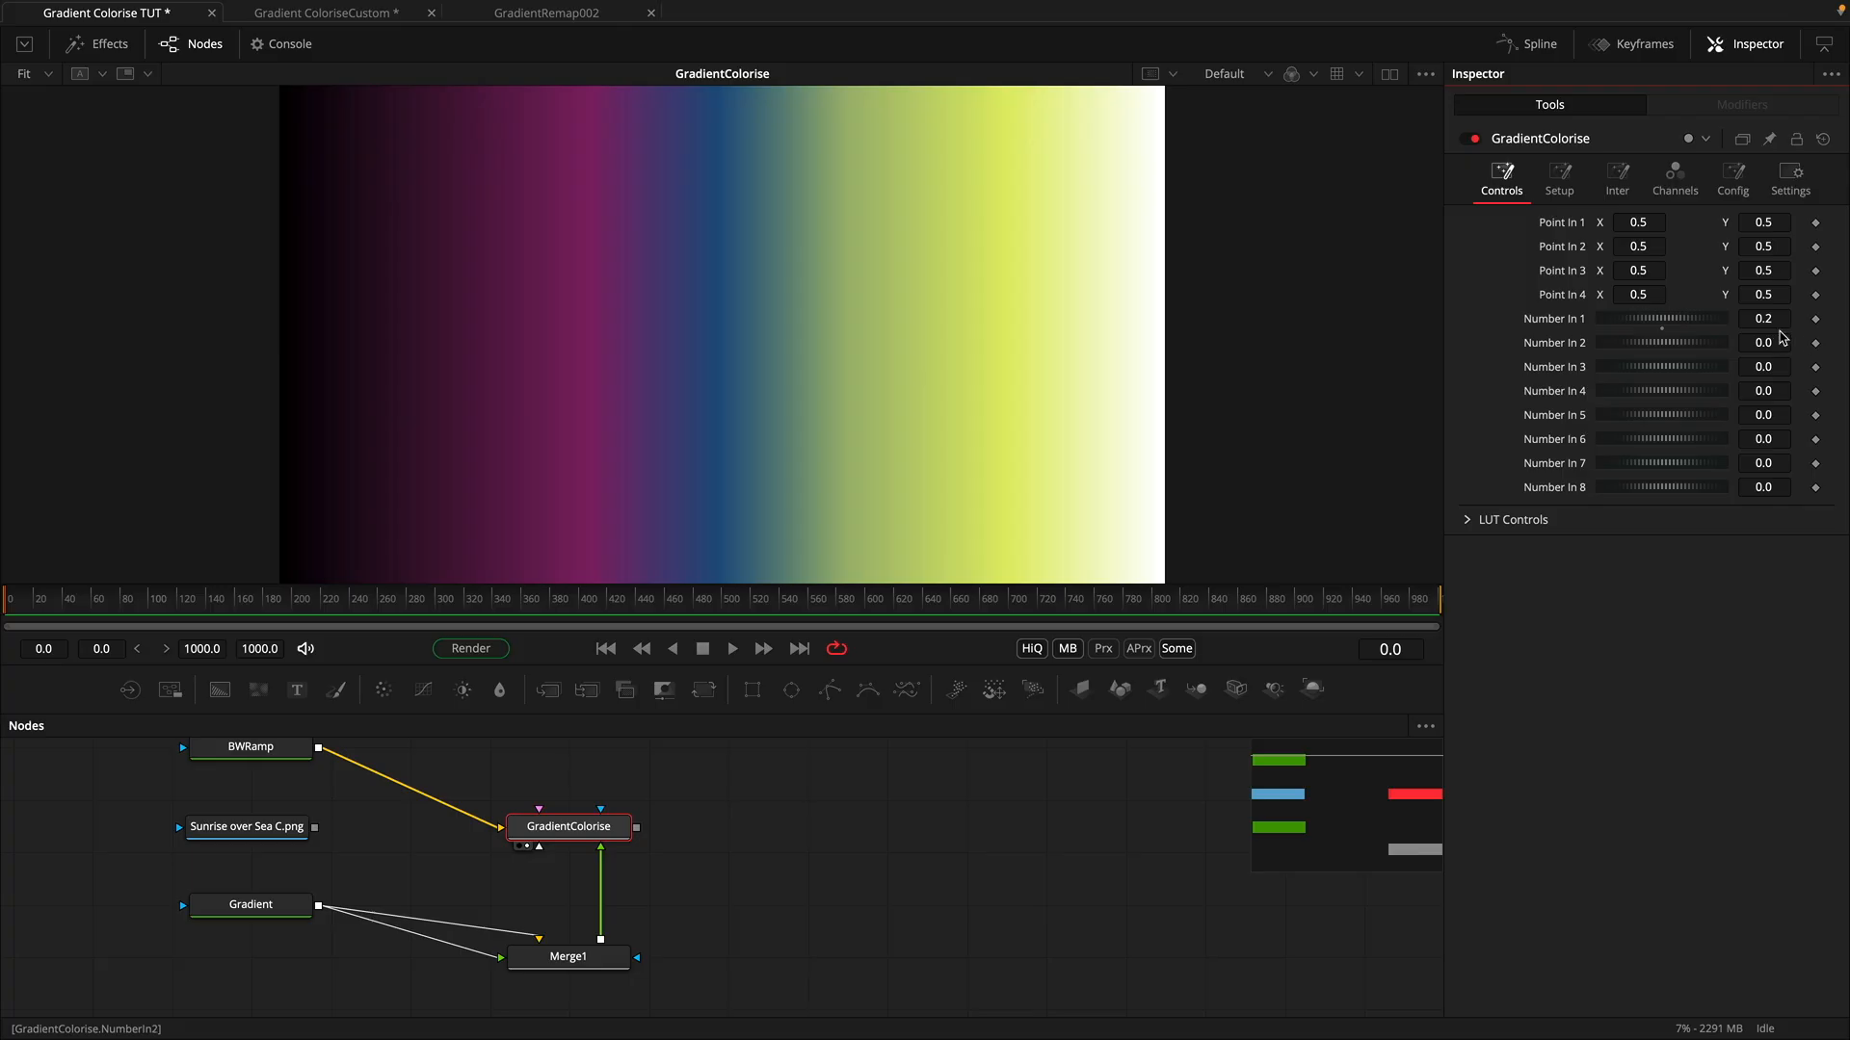
pyautogui.click(1789, 338)
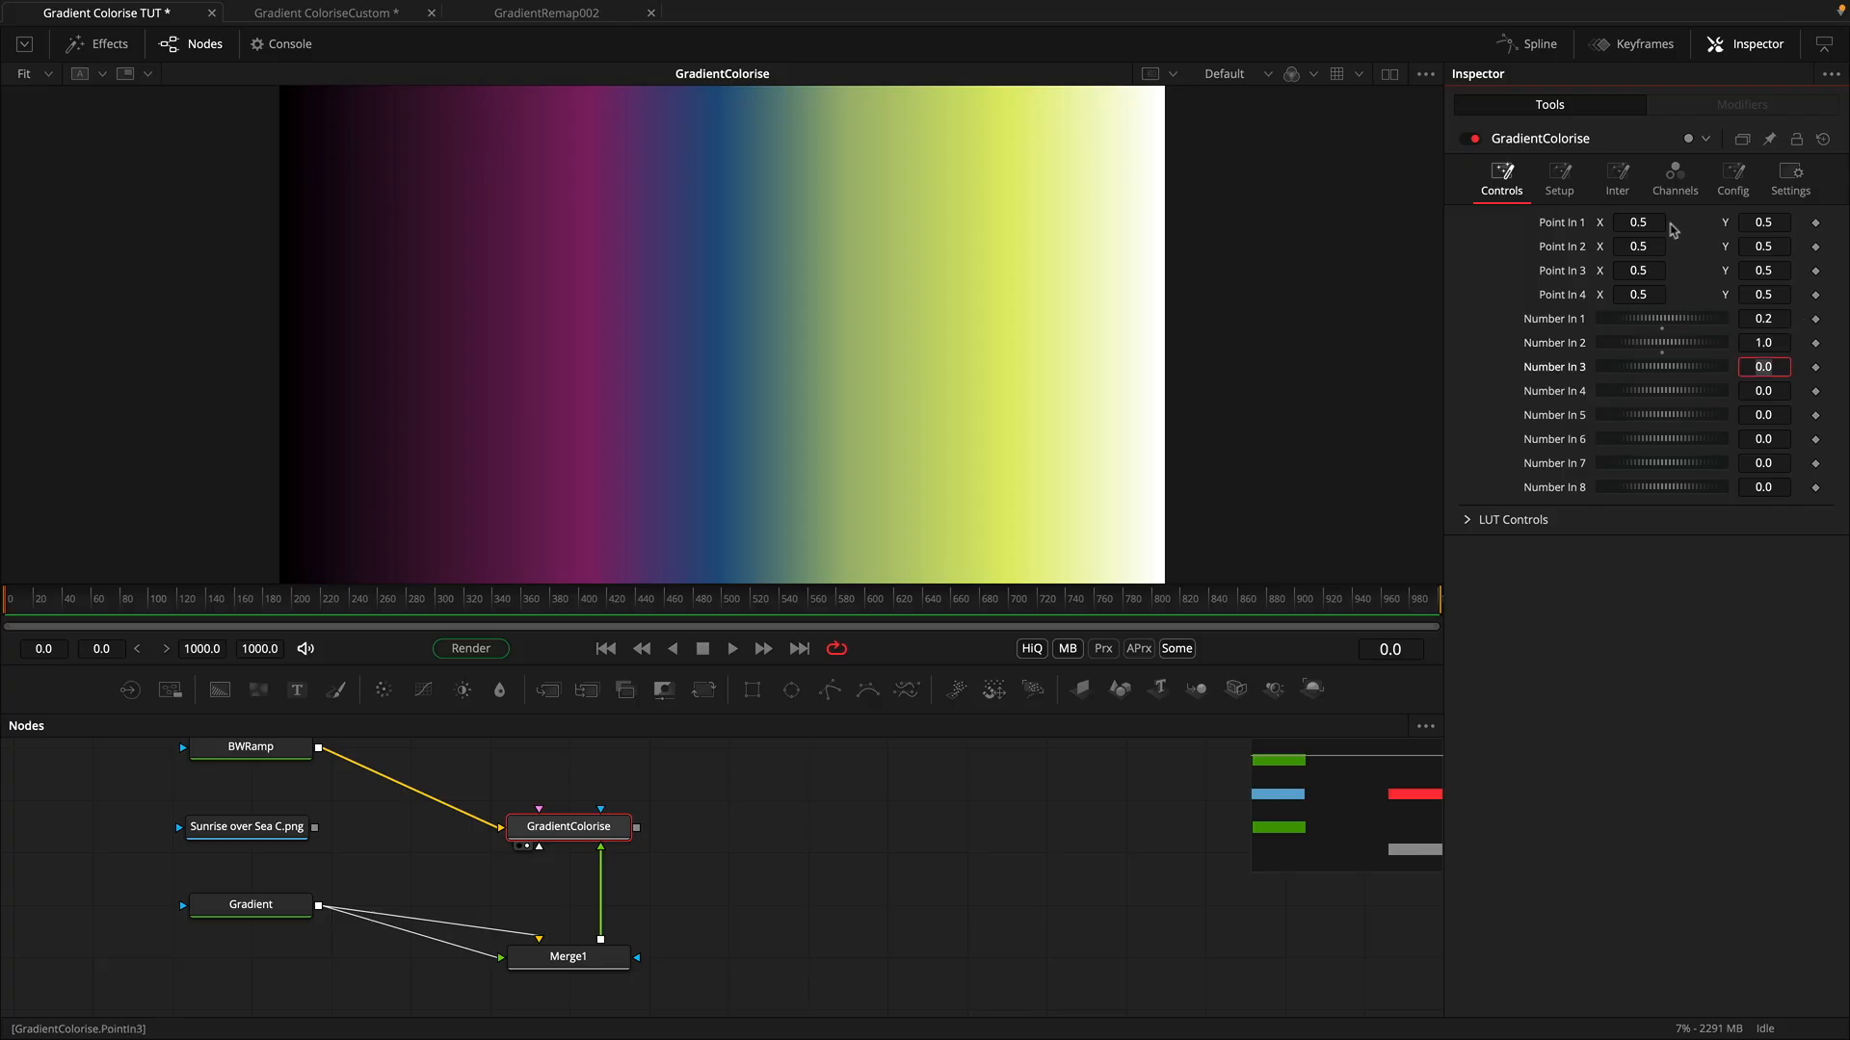
# Step: Replace i1 with i2 in GradientColorise's Red, Green and Blue channel expressions, as in getr2d(i2, n1)
pyautogui.click(1675, 176)
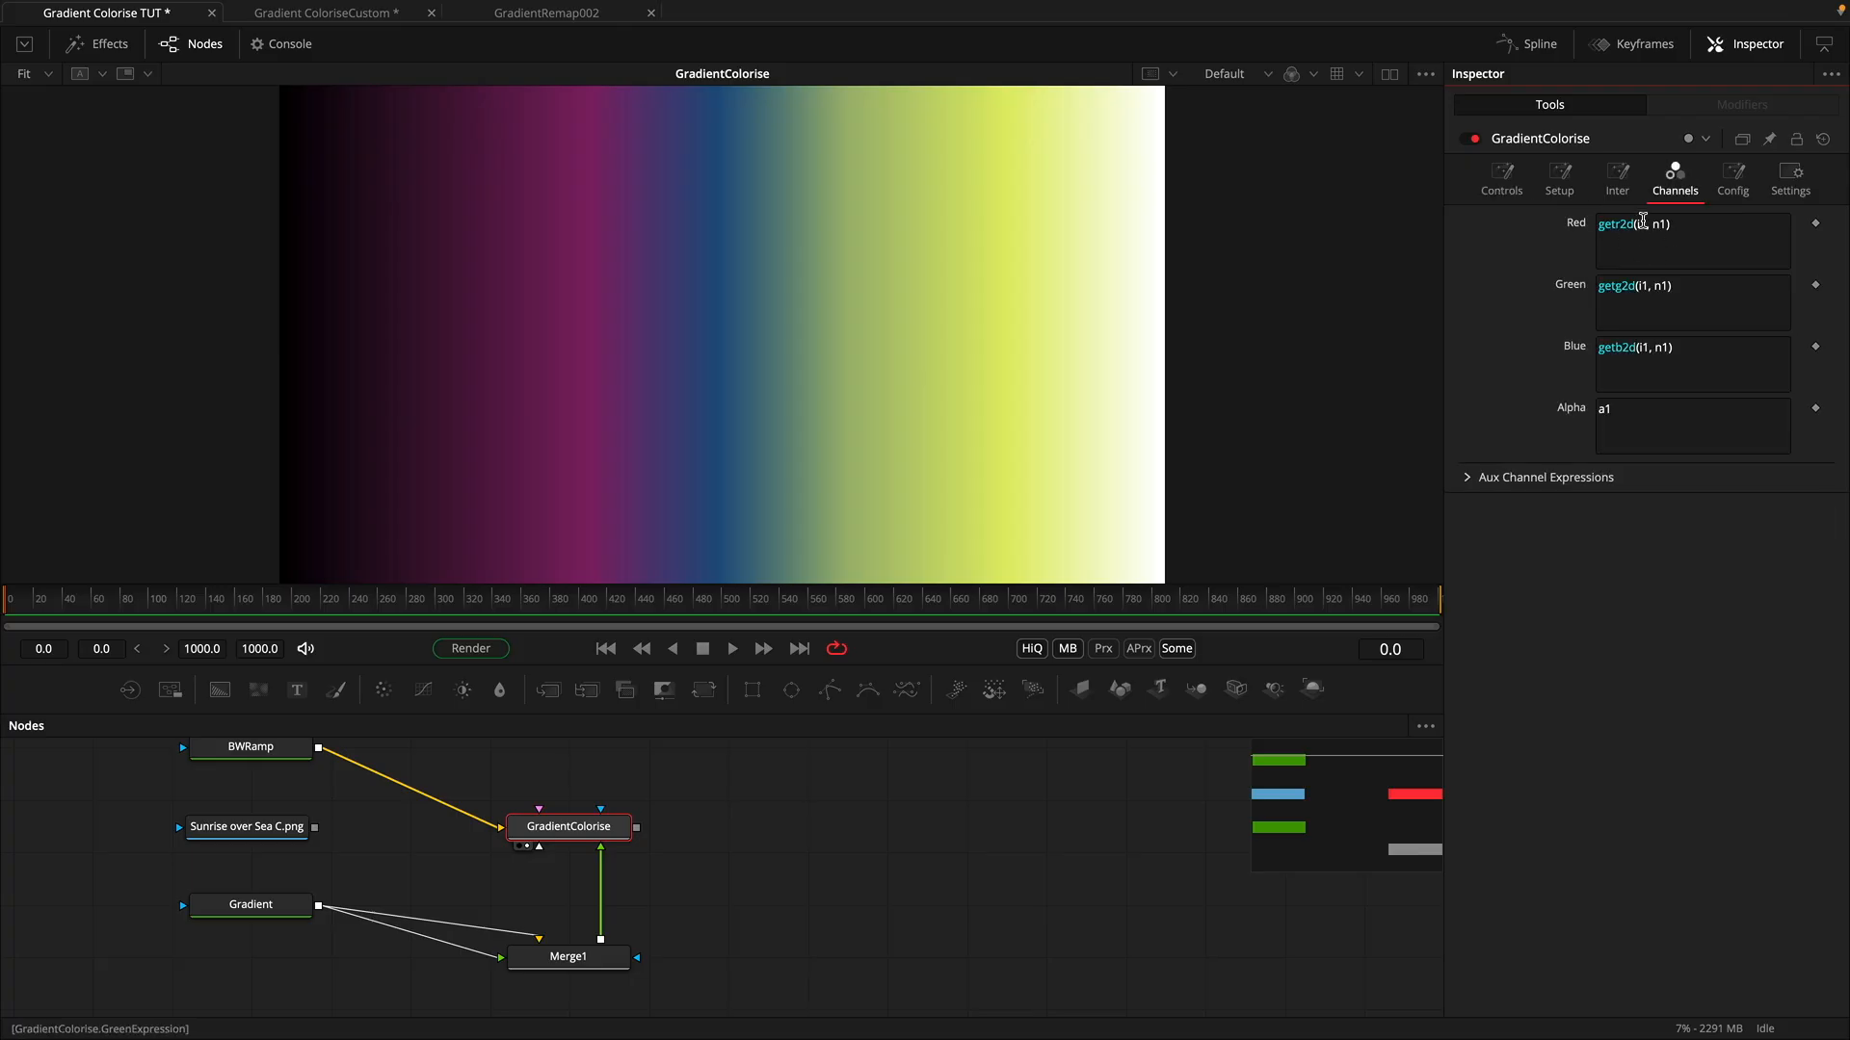
pyautogui.click(1643, 221)
pyautogui.press('BackSpace')
pyautogui.write('2')
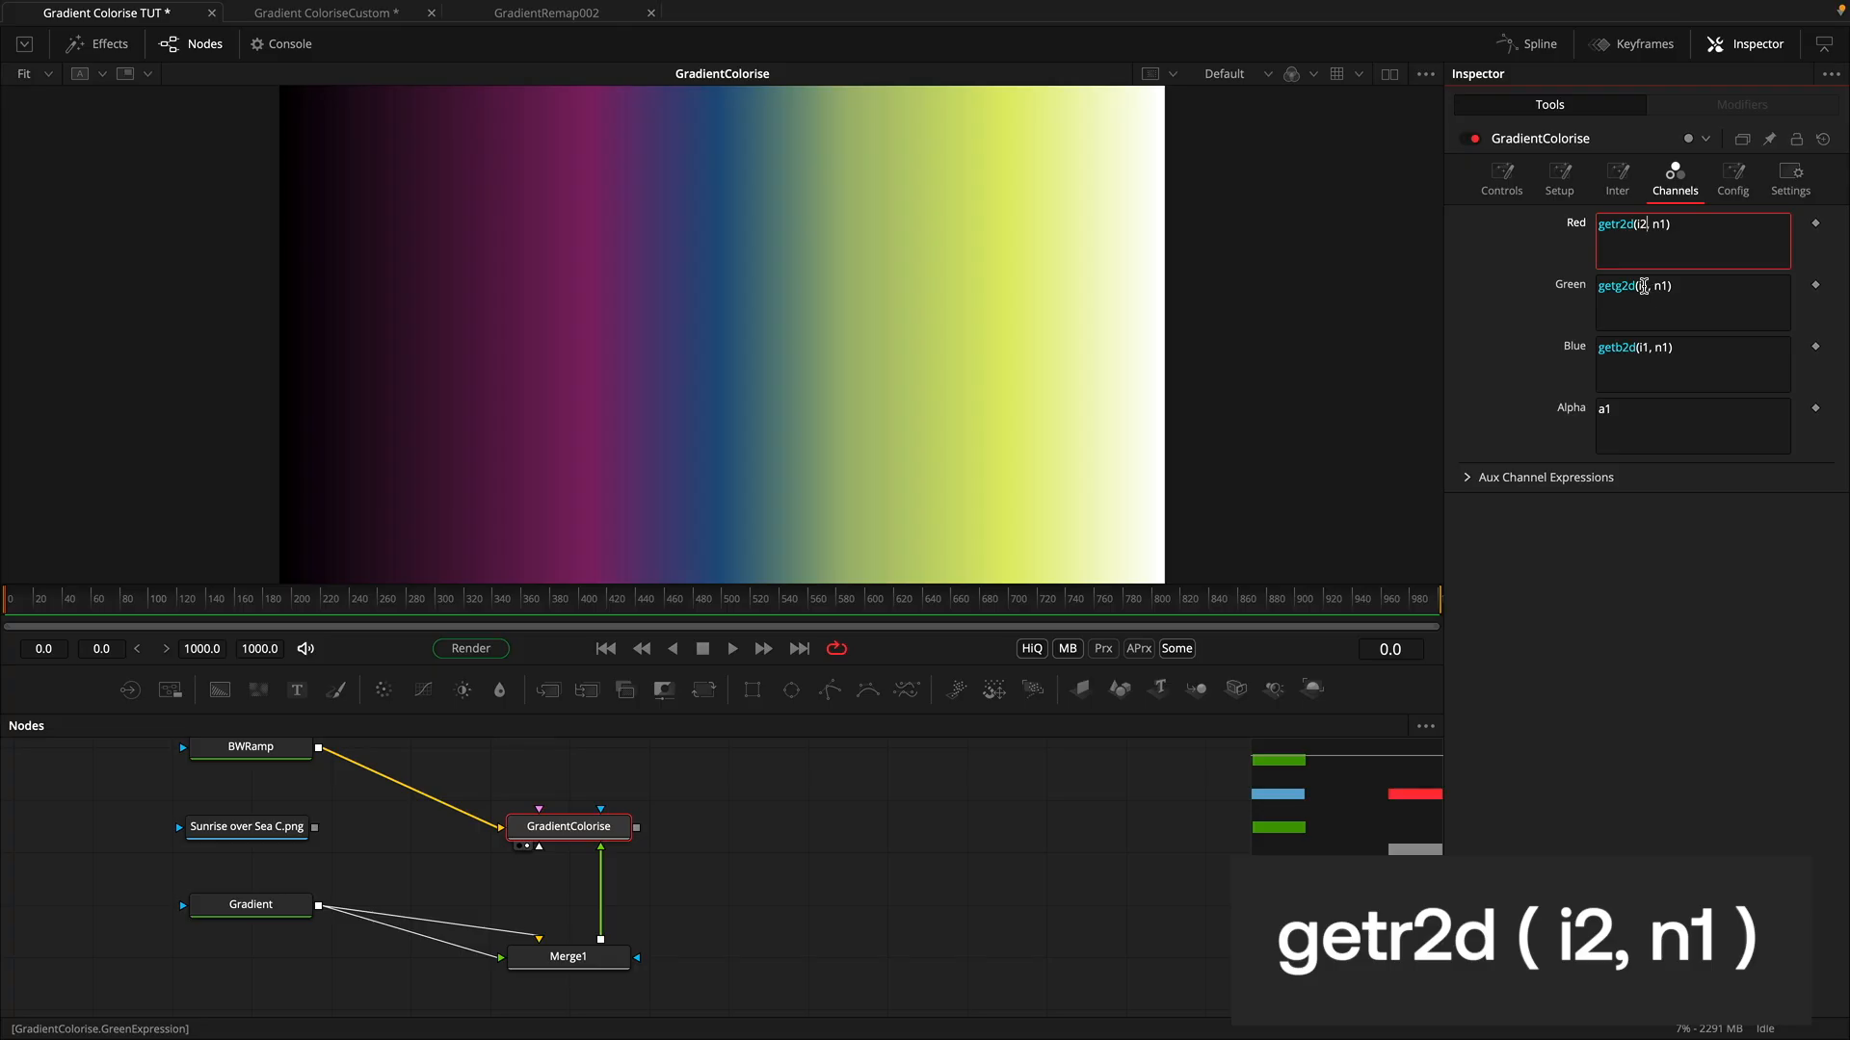
pyautogui.click(1643, 286)
pyautogui.press('BackSpace')
pyautogui.write('2')
pyautogui.click(1644, 348)
pyautogui.press('BackSpace')
pyautogui.write('2')
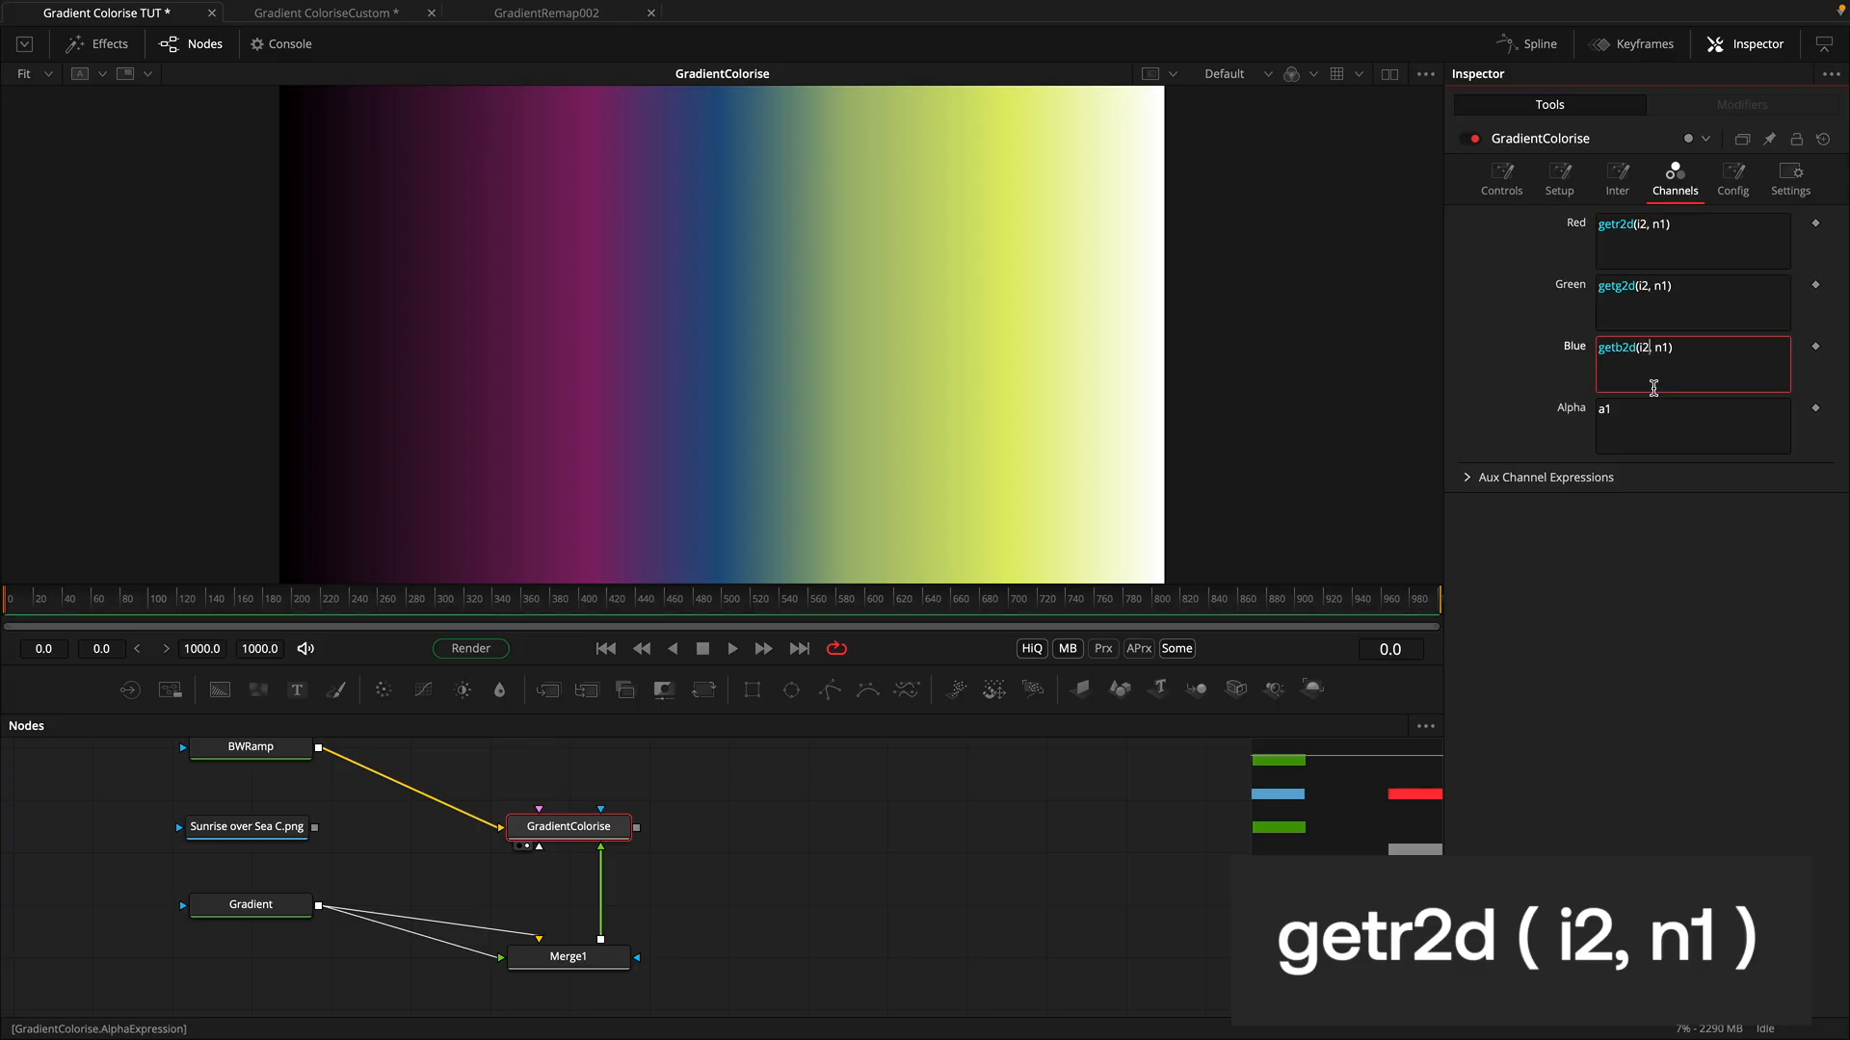
# Step: Set GradientColorise's Number In 2 to 4 to repeat the gradient, and raise it to 8.5
pyautogui.click(1501, 179)
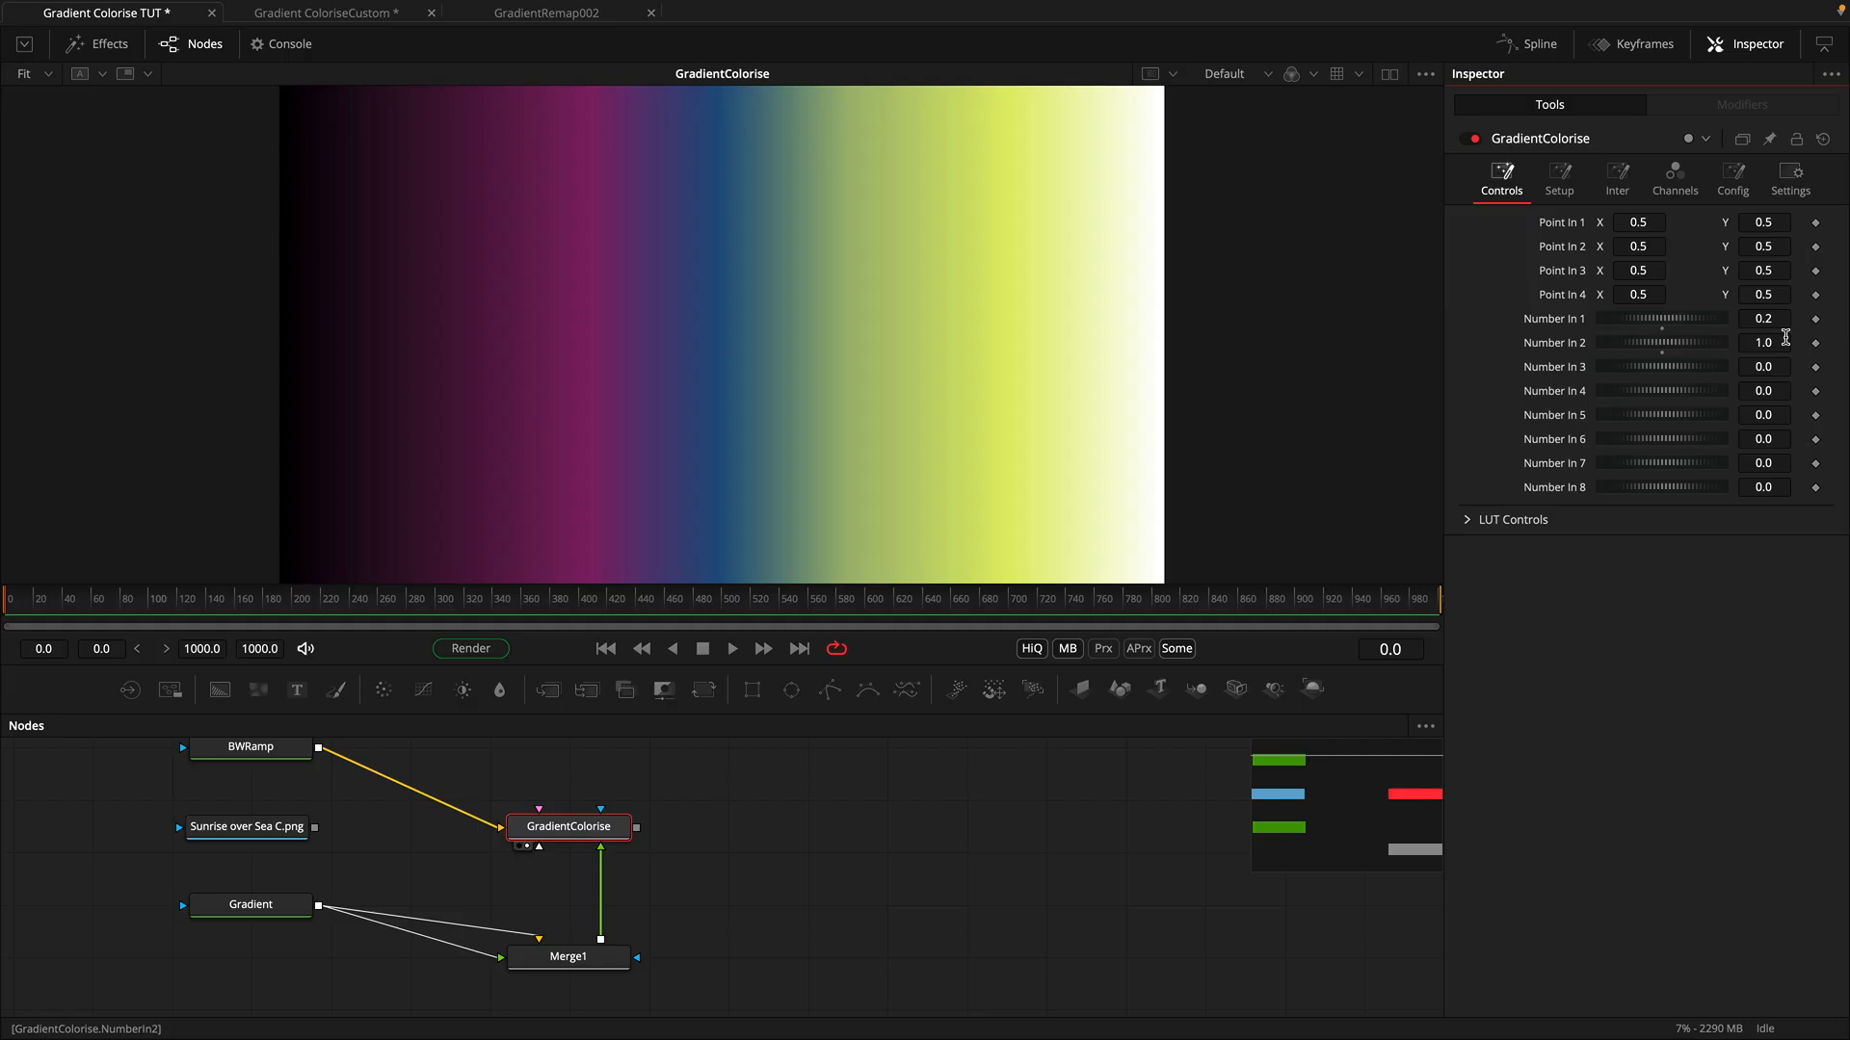
pyautogui.click(1785, 339)
pyautogui.write('4')
pyautogui.press('Tab')
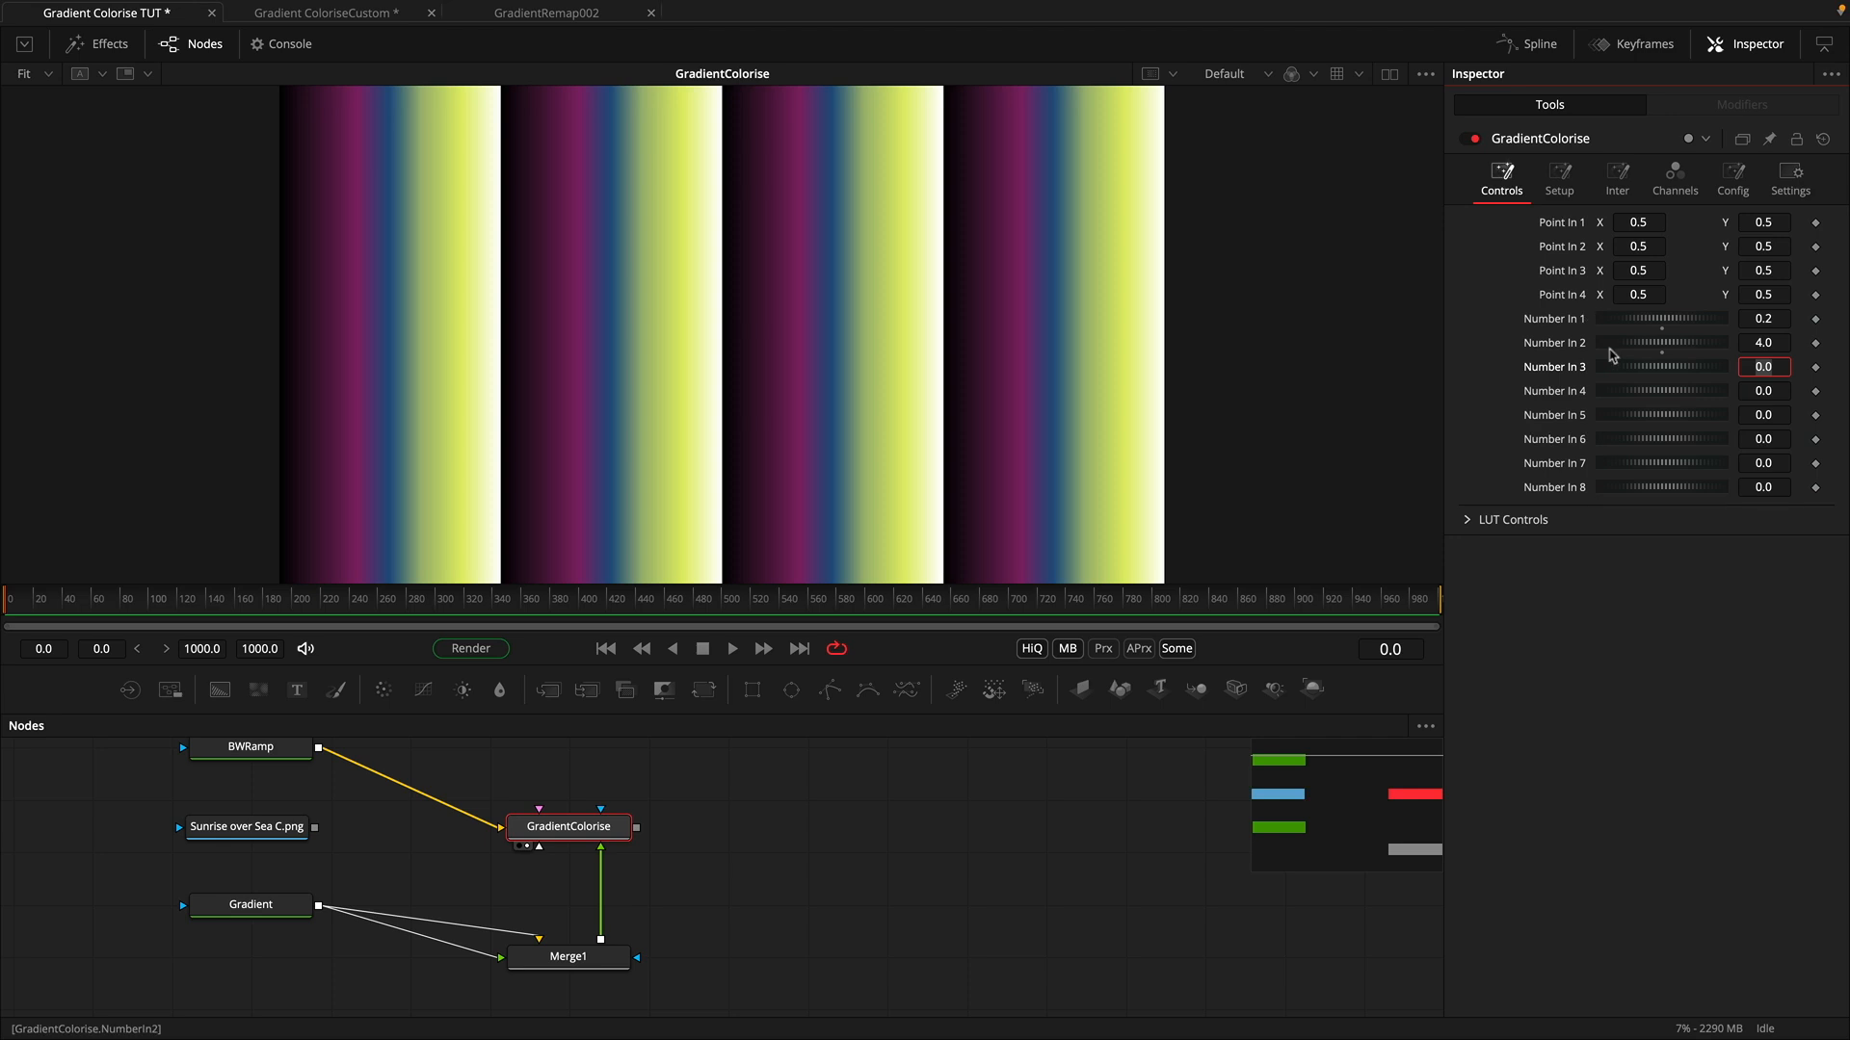
pyautogui.moveTo(1649, 350); pyautogui.dragTo(1771, 336)
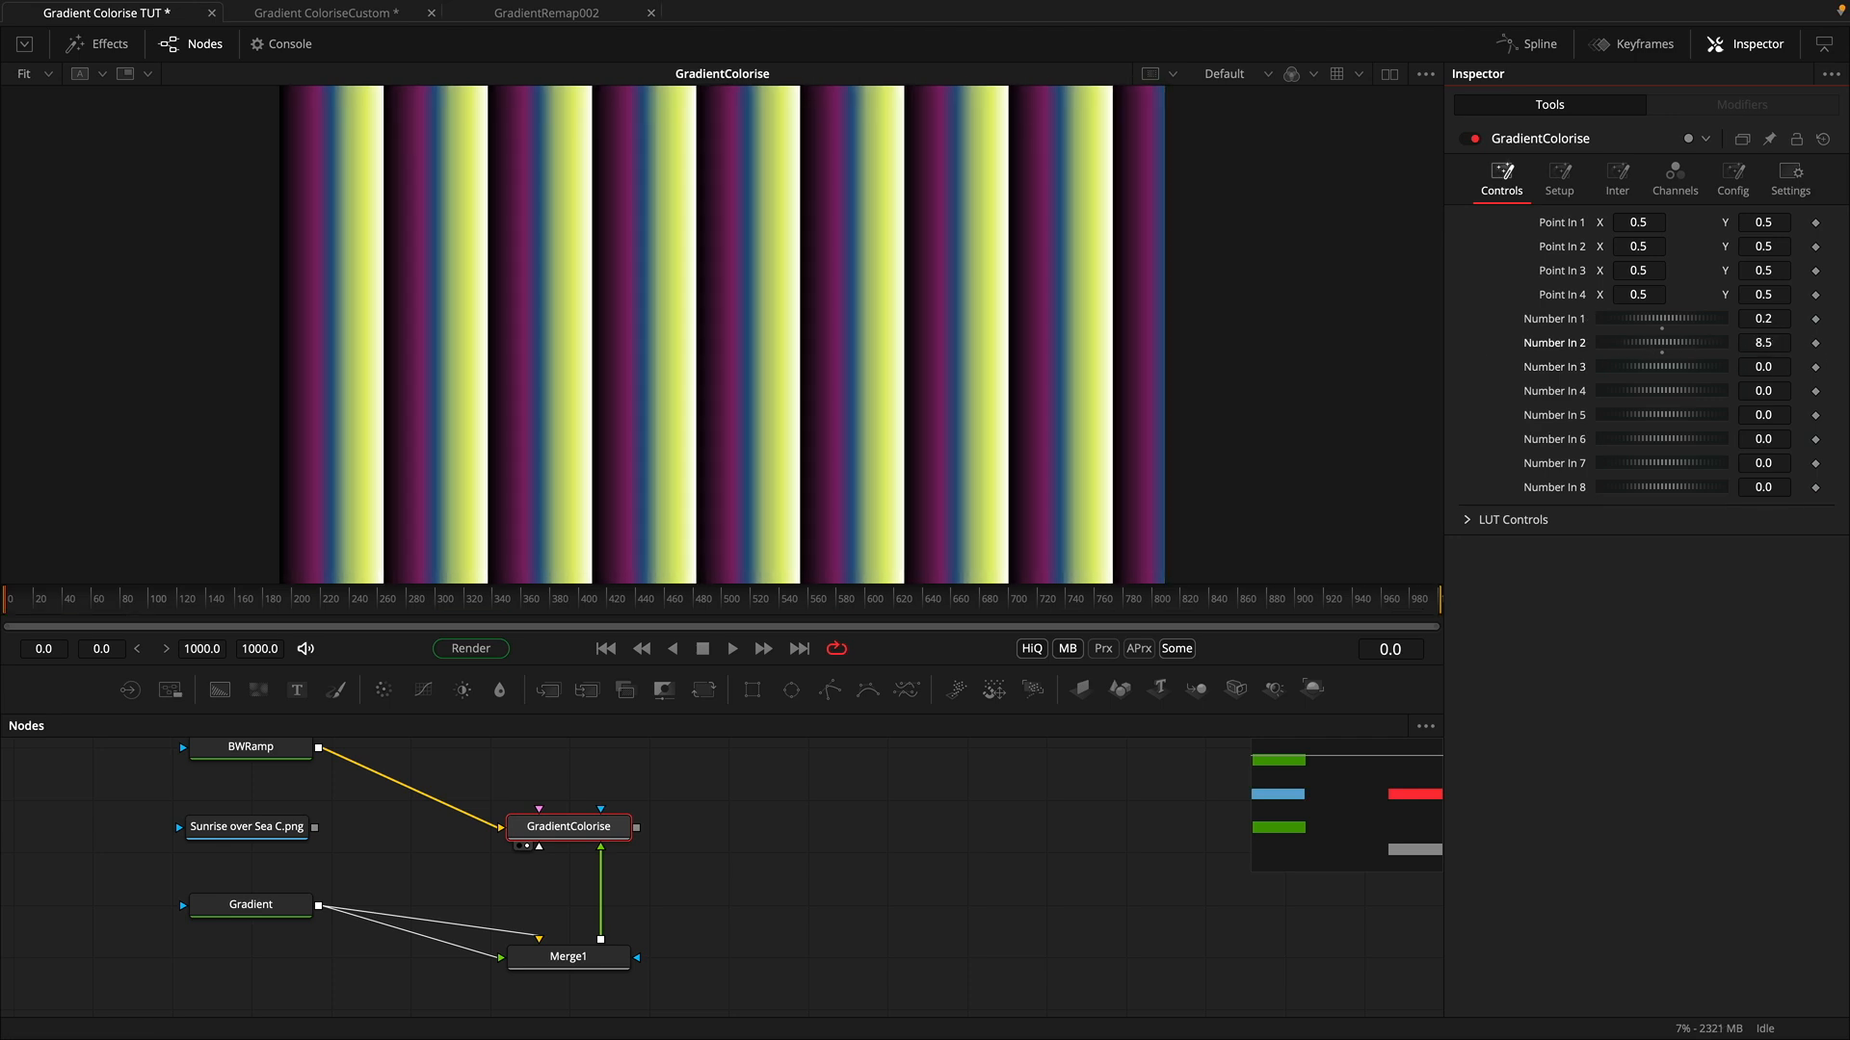
# Step: Set GradientColorise's Number In 2 to 20 and shift the repeats by changing Number In 3 to -3.834
pyautogui.click(1787, 342)
pyautogui.write('20')
pyautogui.press('Tab')
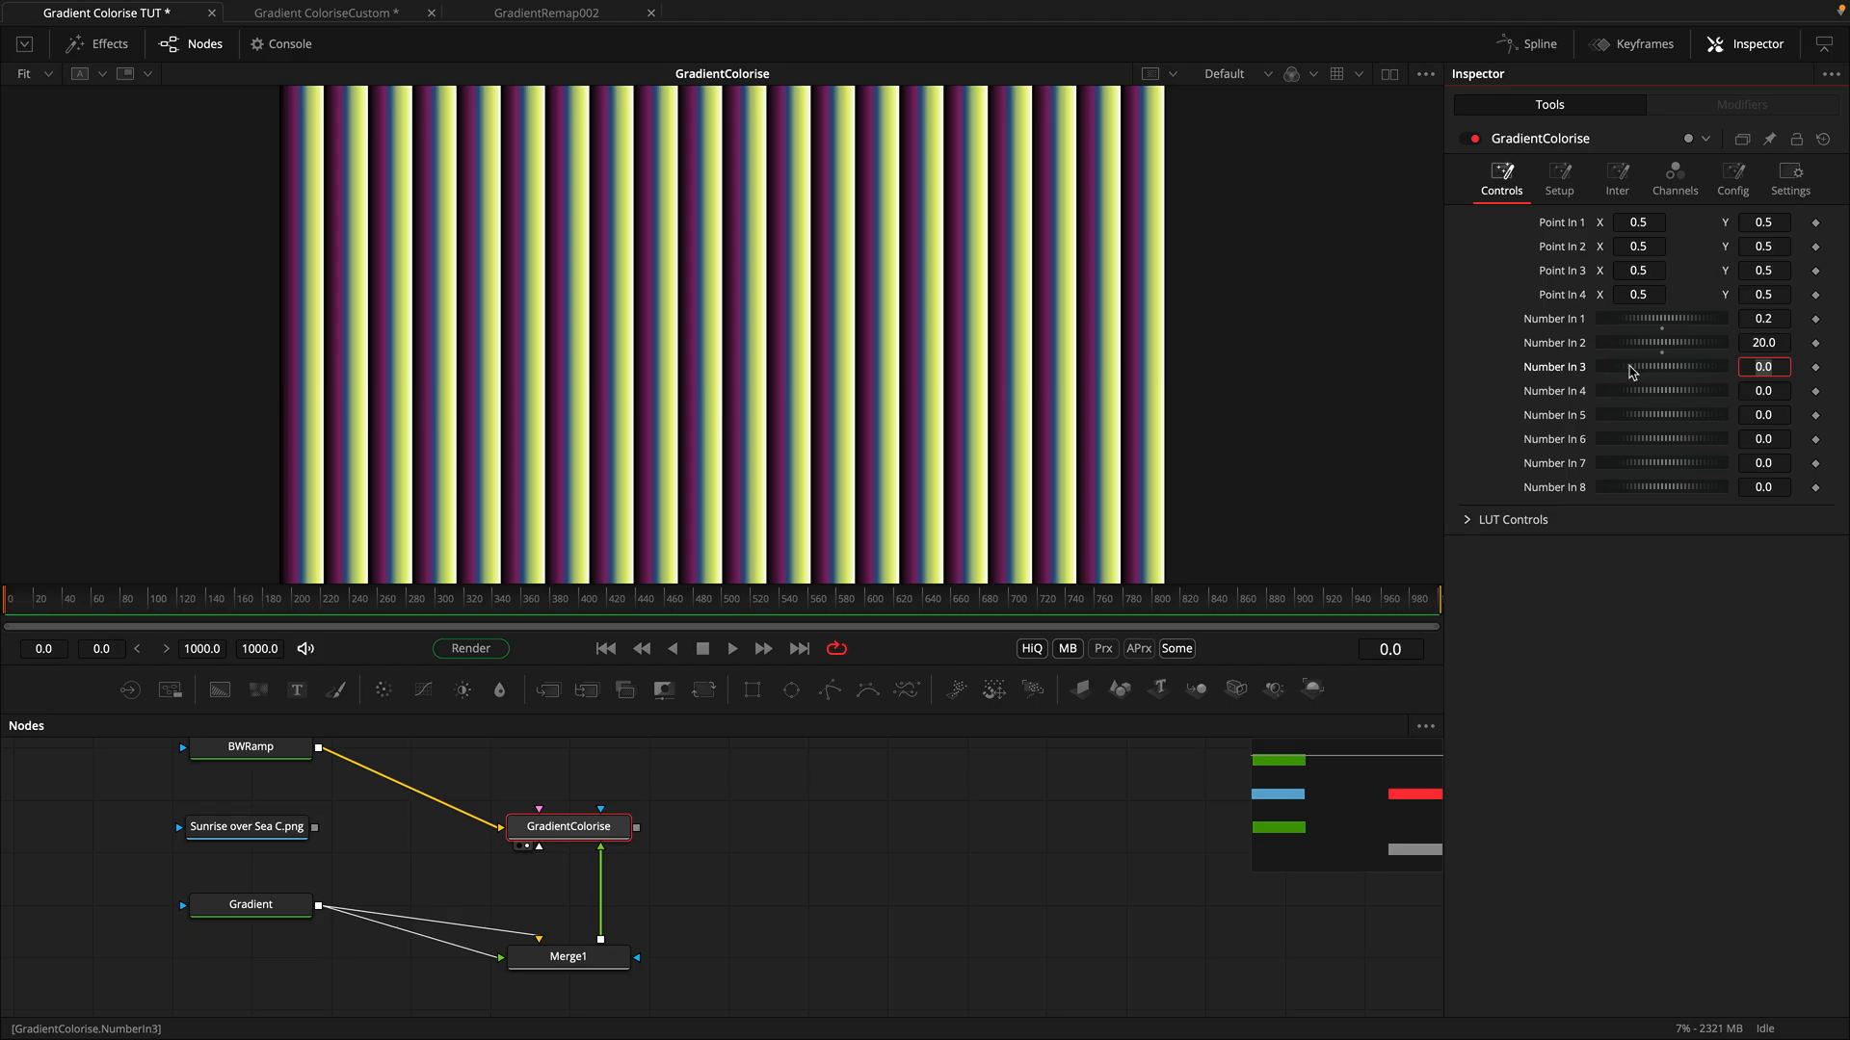
pyautogui.click(1651, 377)
pyautogui.moveTo(1638, 371); pyautogui.dragTo(1696, 367)
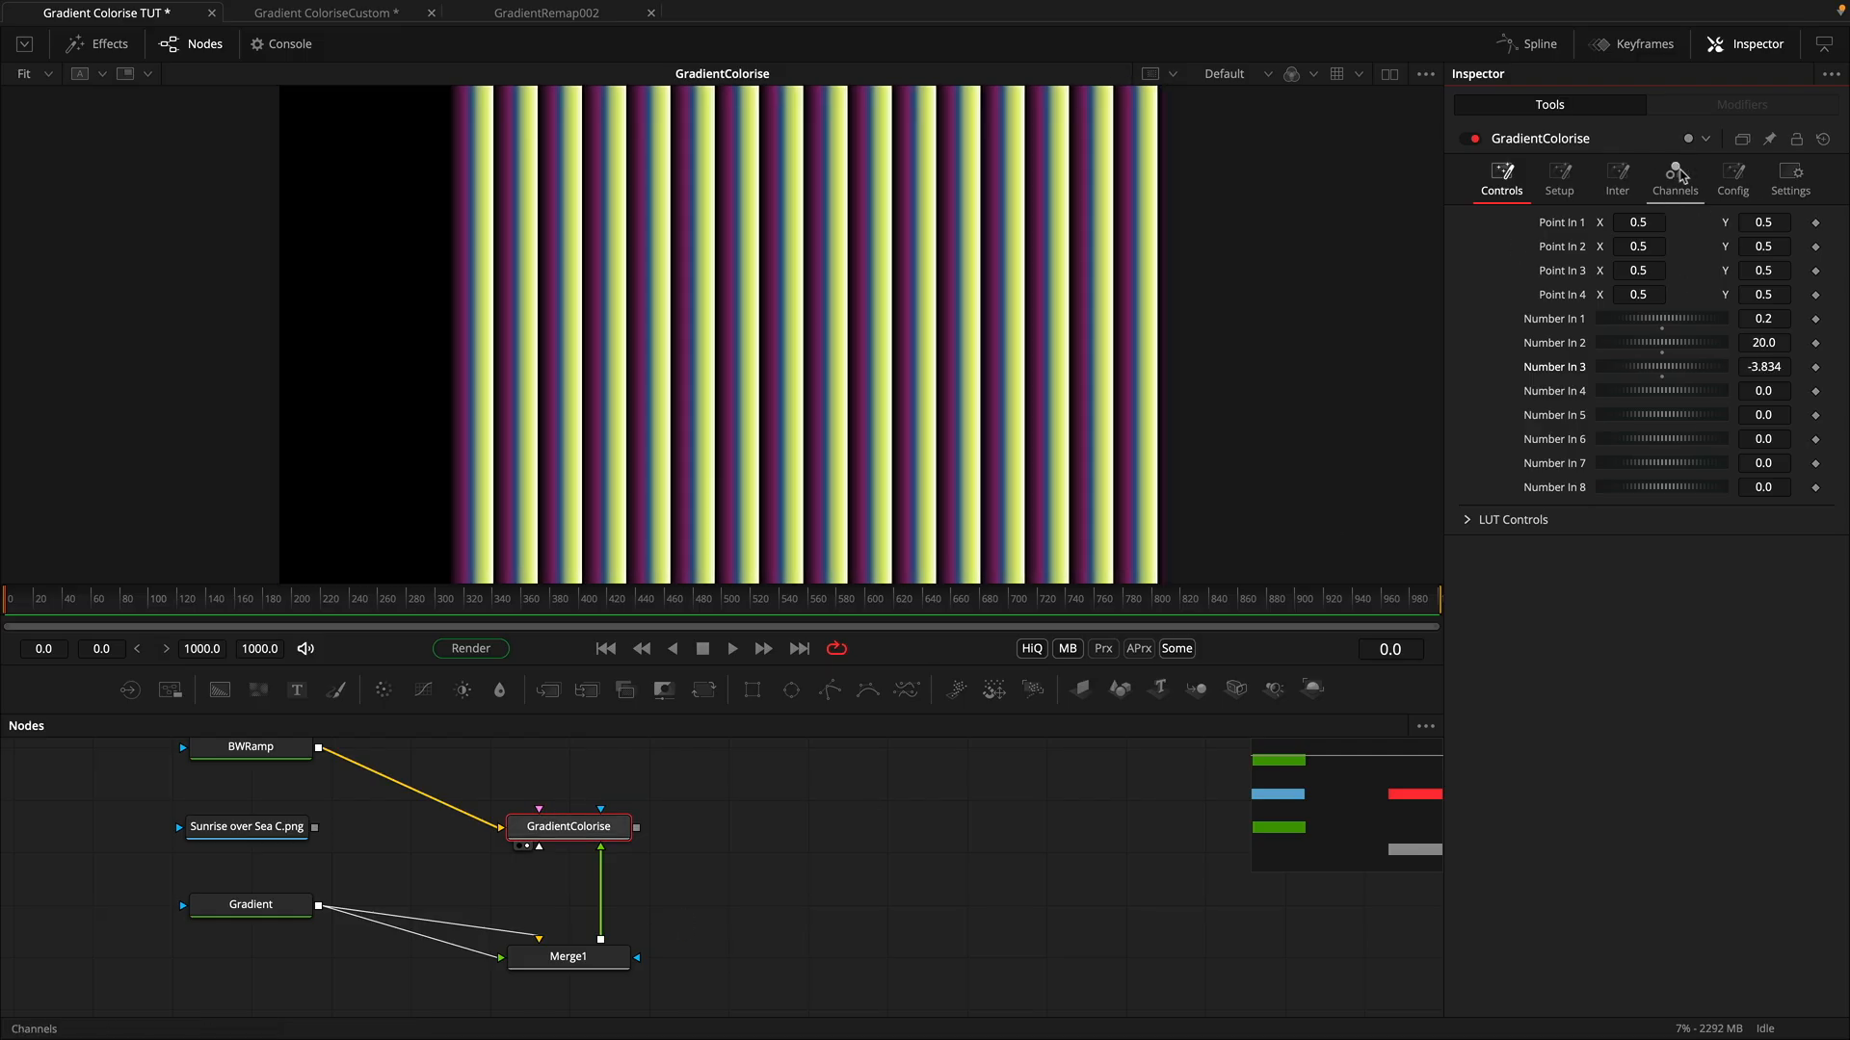
# Step: Change GradientColorise's Red, Green and Blue channel expressions to the wrapping functions getr2w, getg2w and getb2w, keeping (i2, n1)
pyautogui.click(1677, 176)
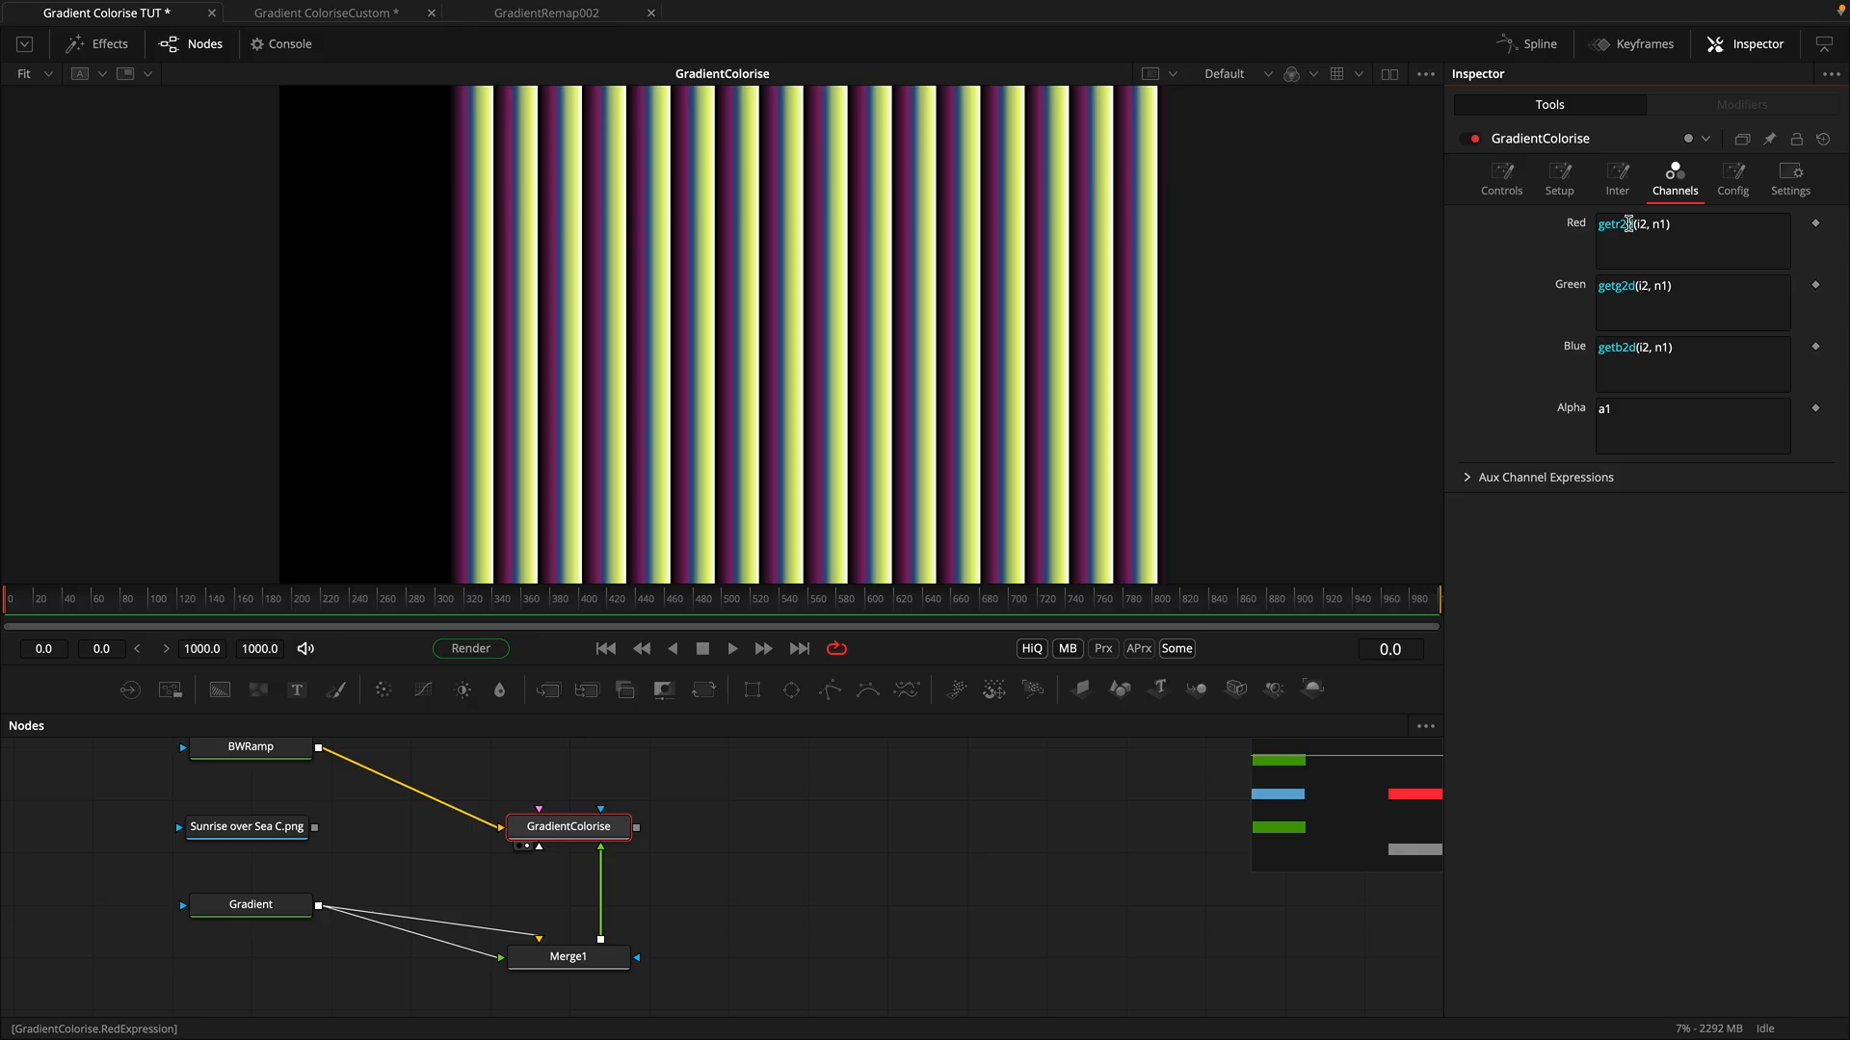
pyautogui.click(1628, 223)
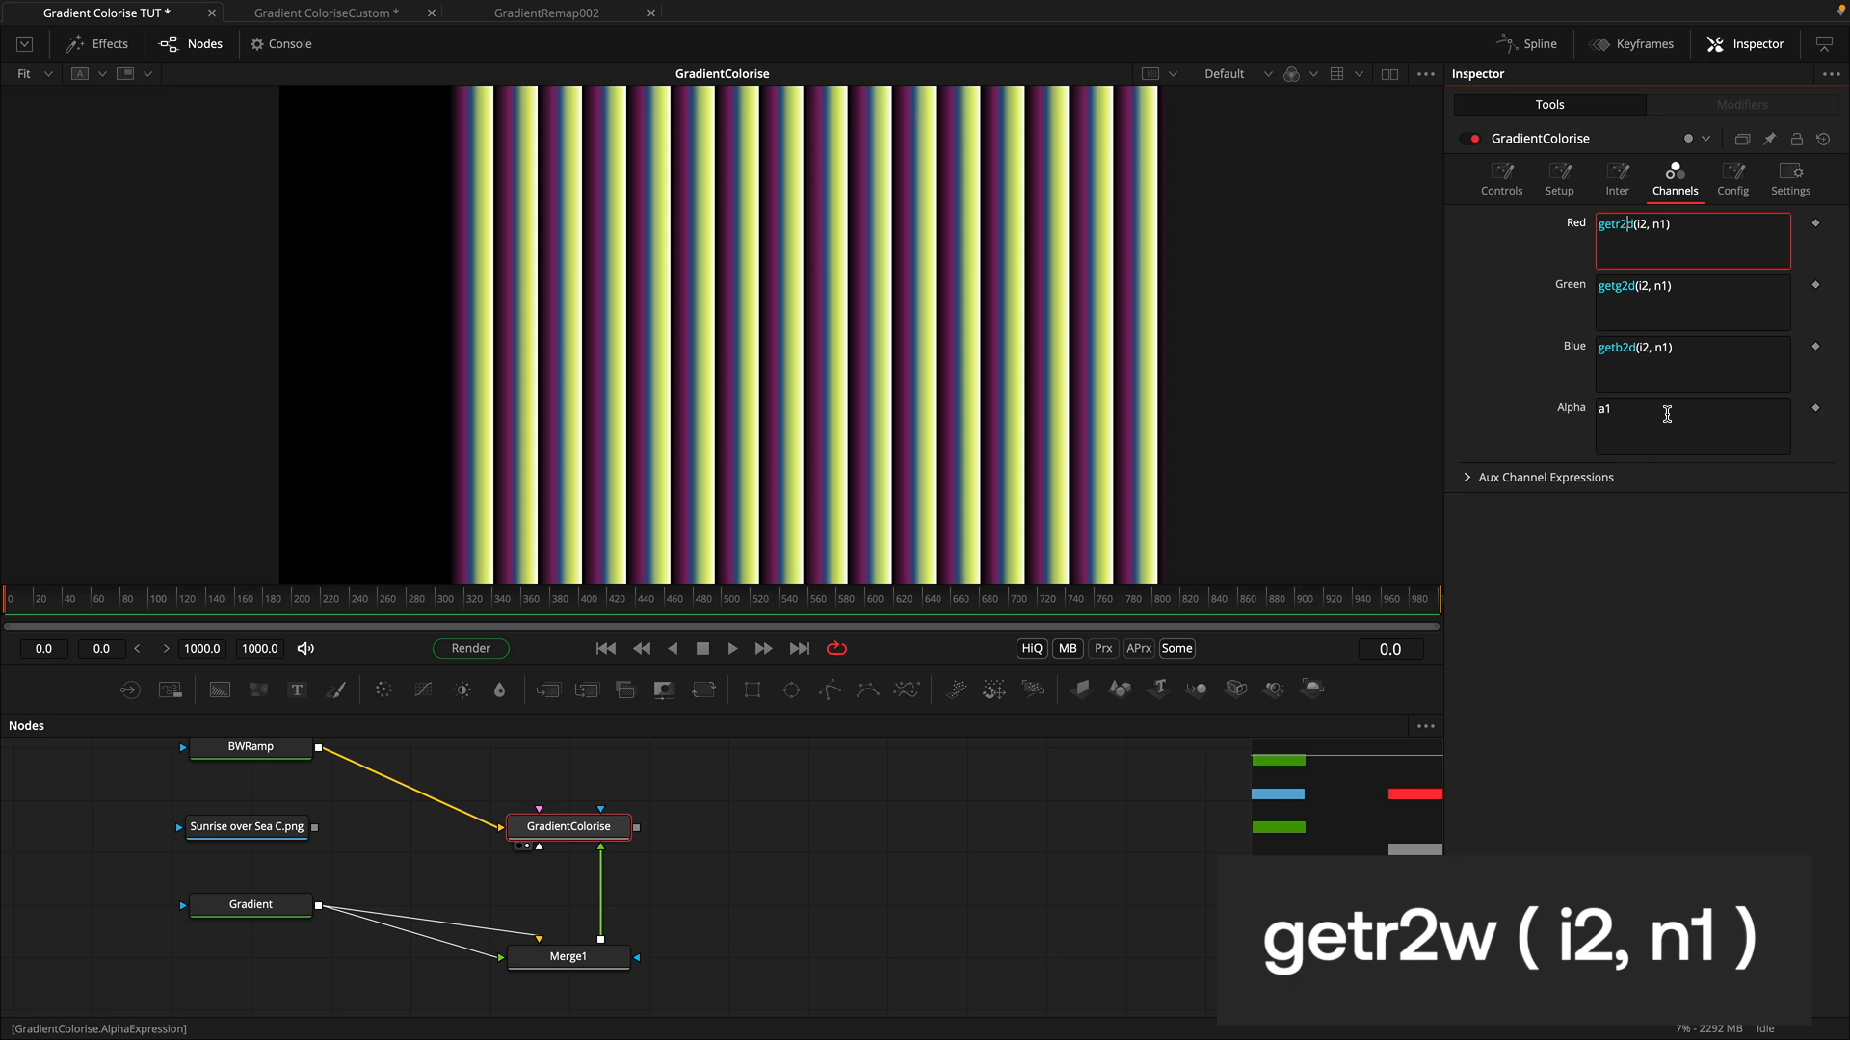
pyautogui.press('Delete')
pyautogui.write('w')
pyautogui.click(1619, 289)
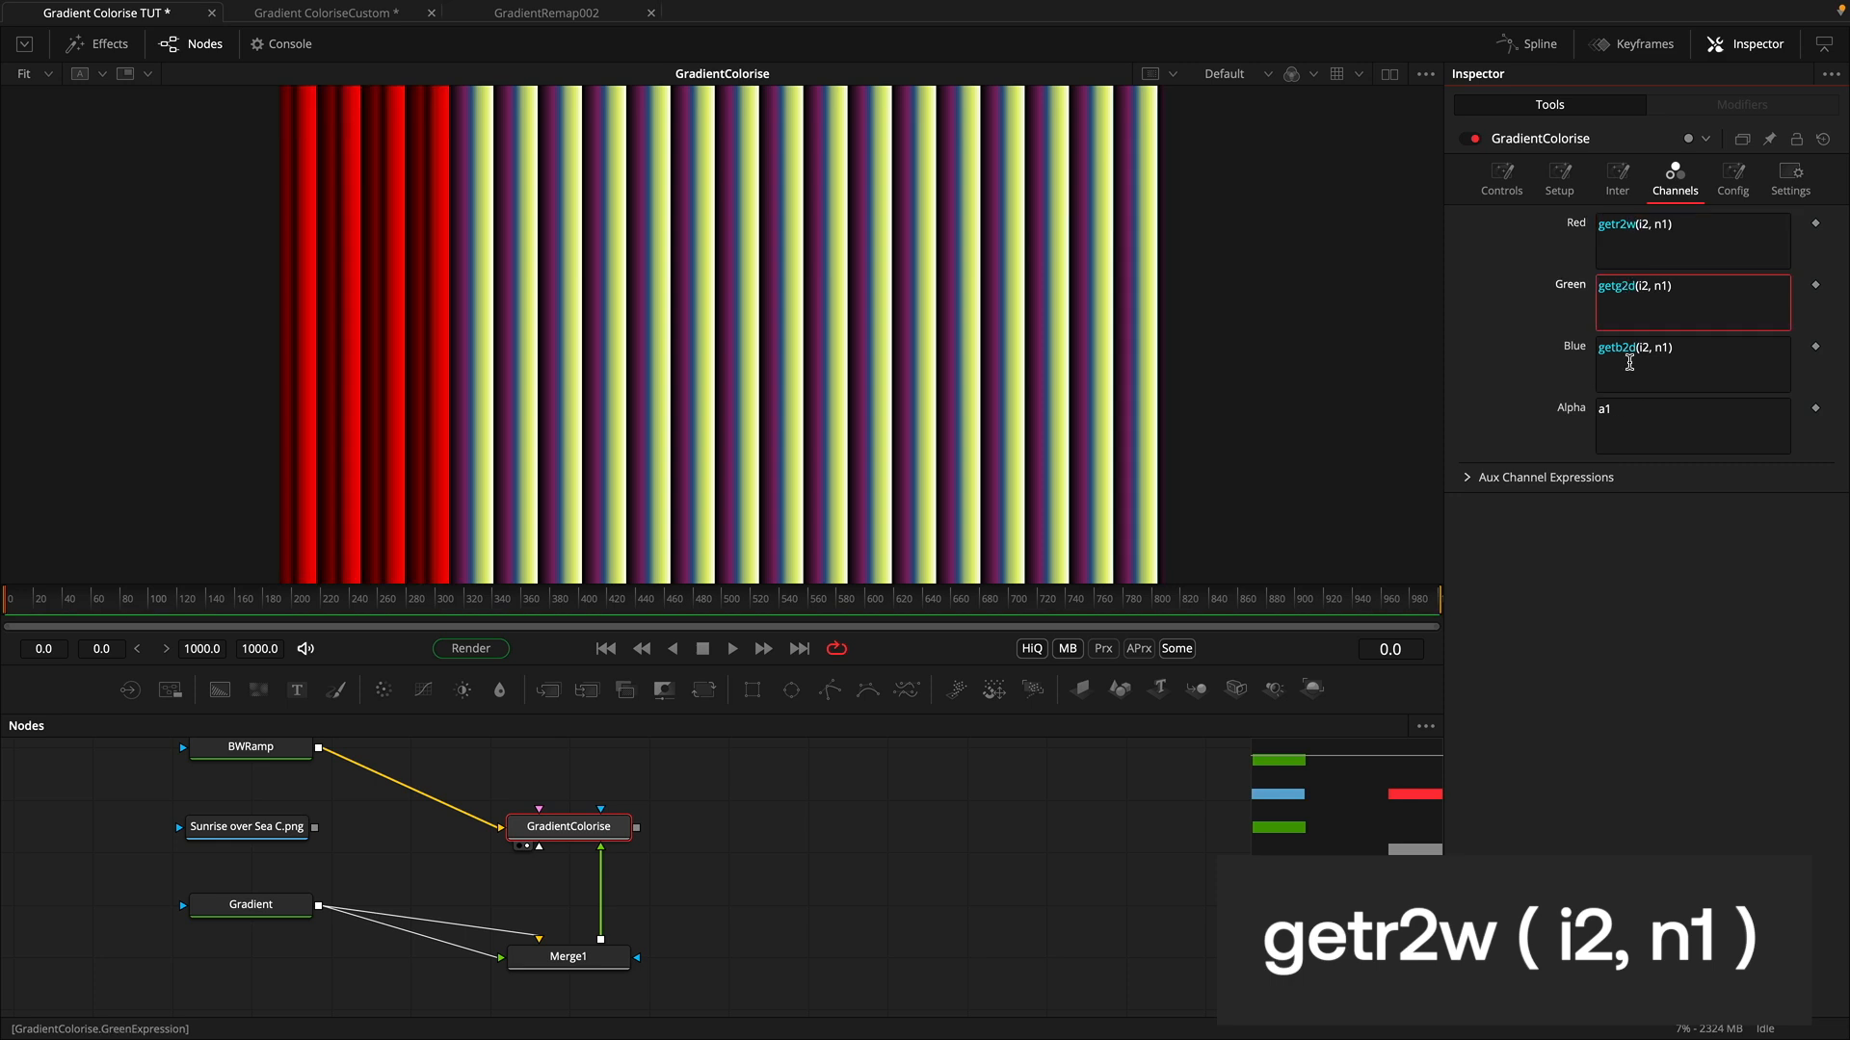
pyautogui.press('Delete')
pyautogui.write('w')
pyautogui.click(1636, 348)
pyautogui.press('Delete')
pyautogui.write('w')
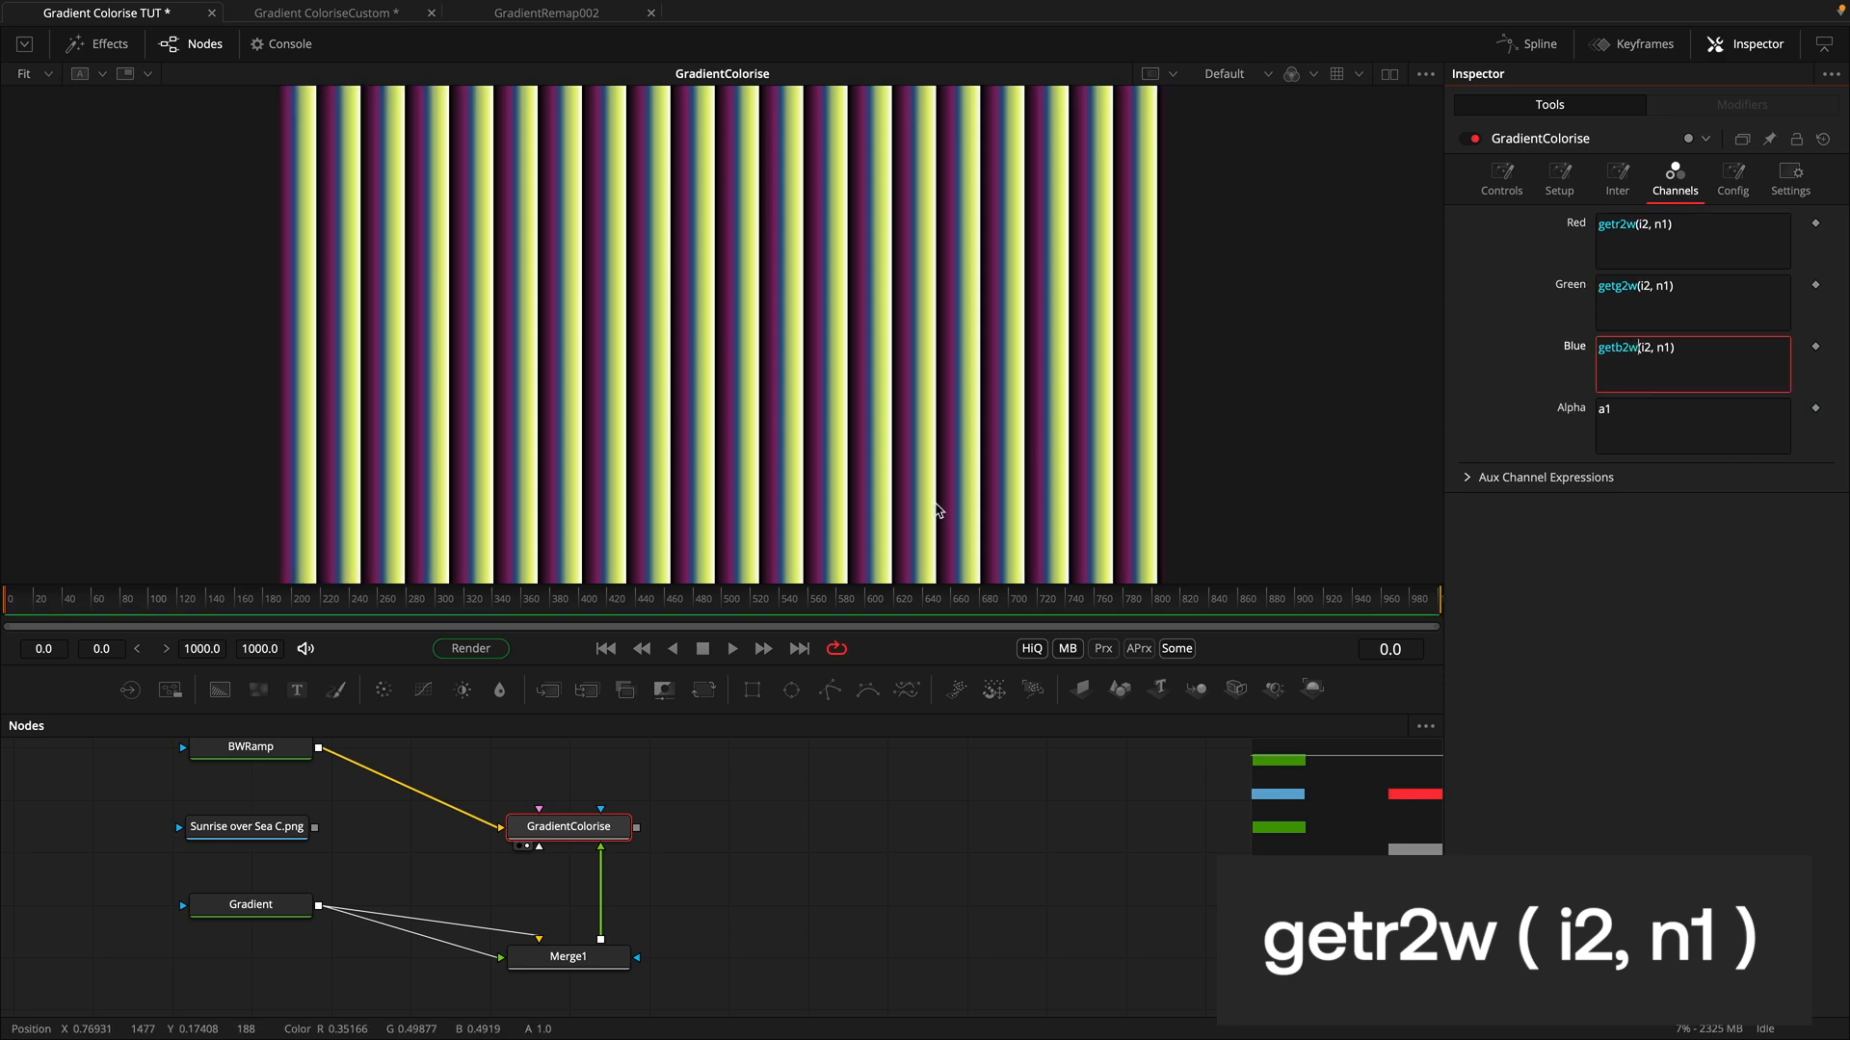
# Step: Vary GradientColorise's Number In 3 to test the offset with the wrapping channel expressions
pyautogui.click(544, 838)
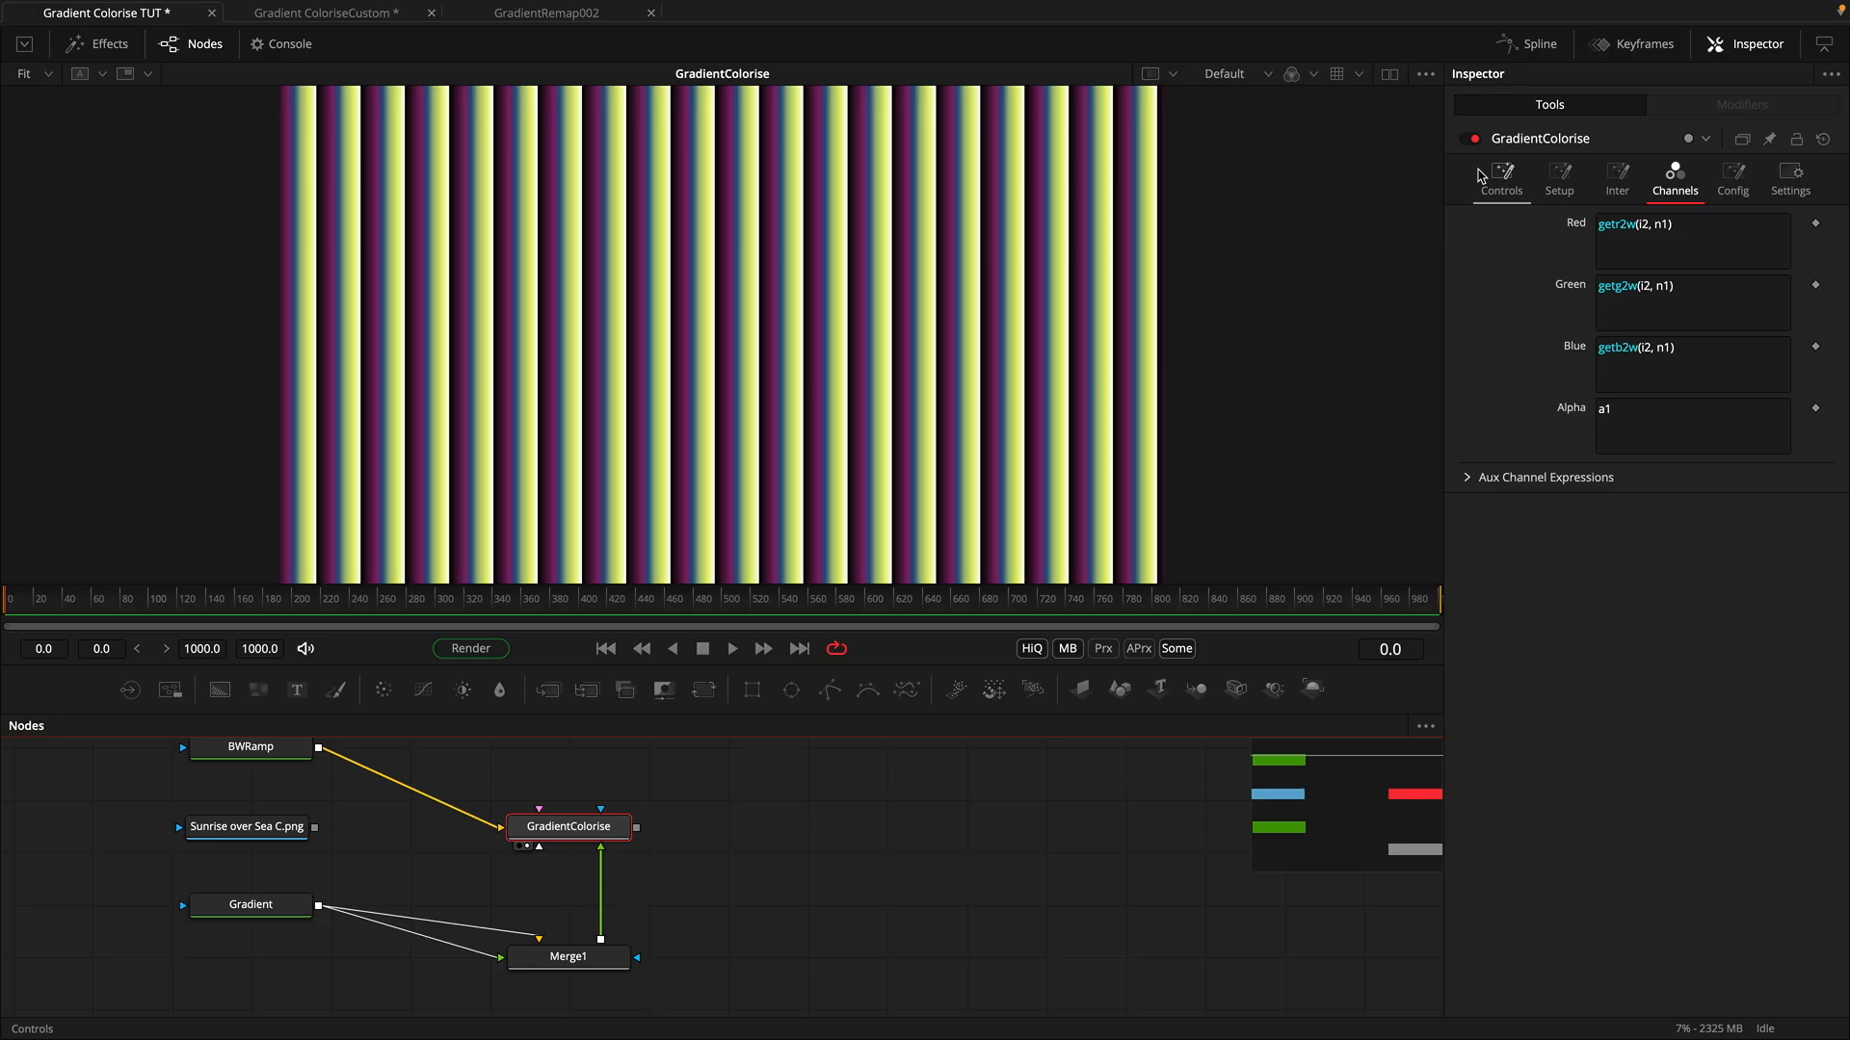
pyautogui.click(1481, 176)
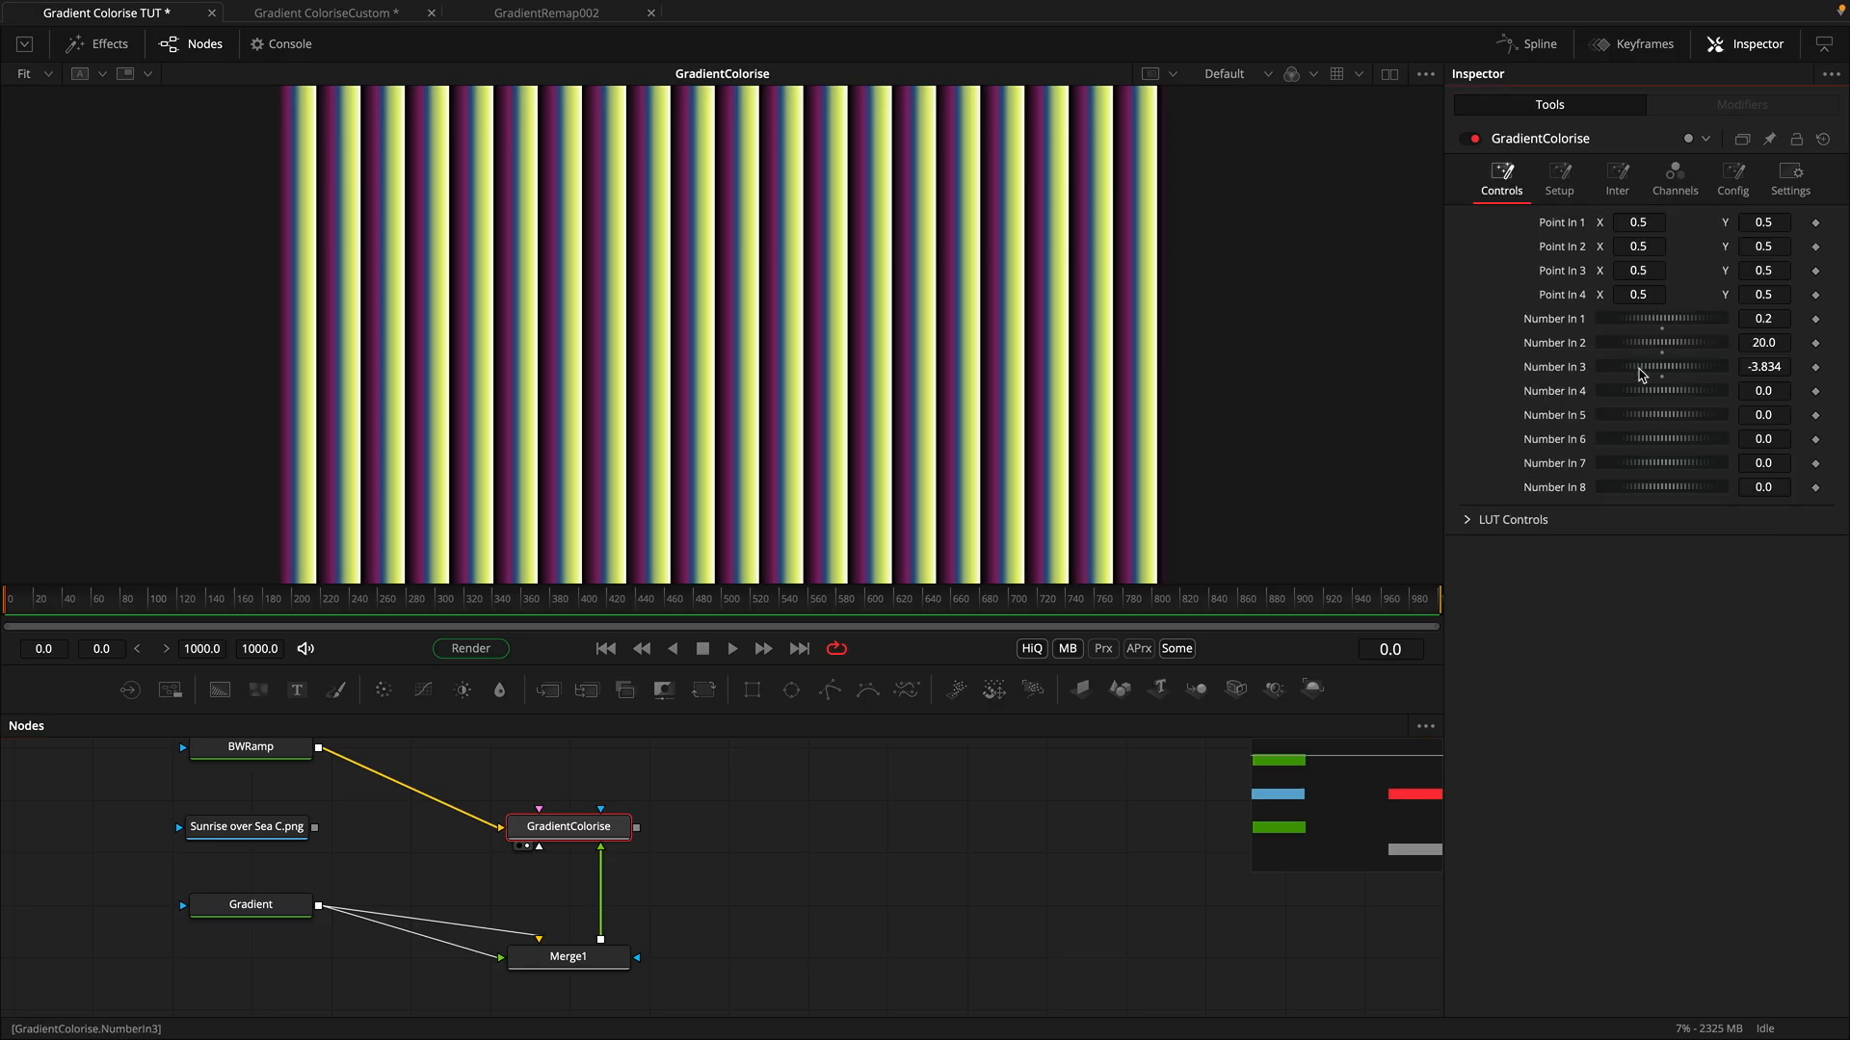
pyautogui.moveTo(1640, 375); pyautogui.dragTo(604, 826)
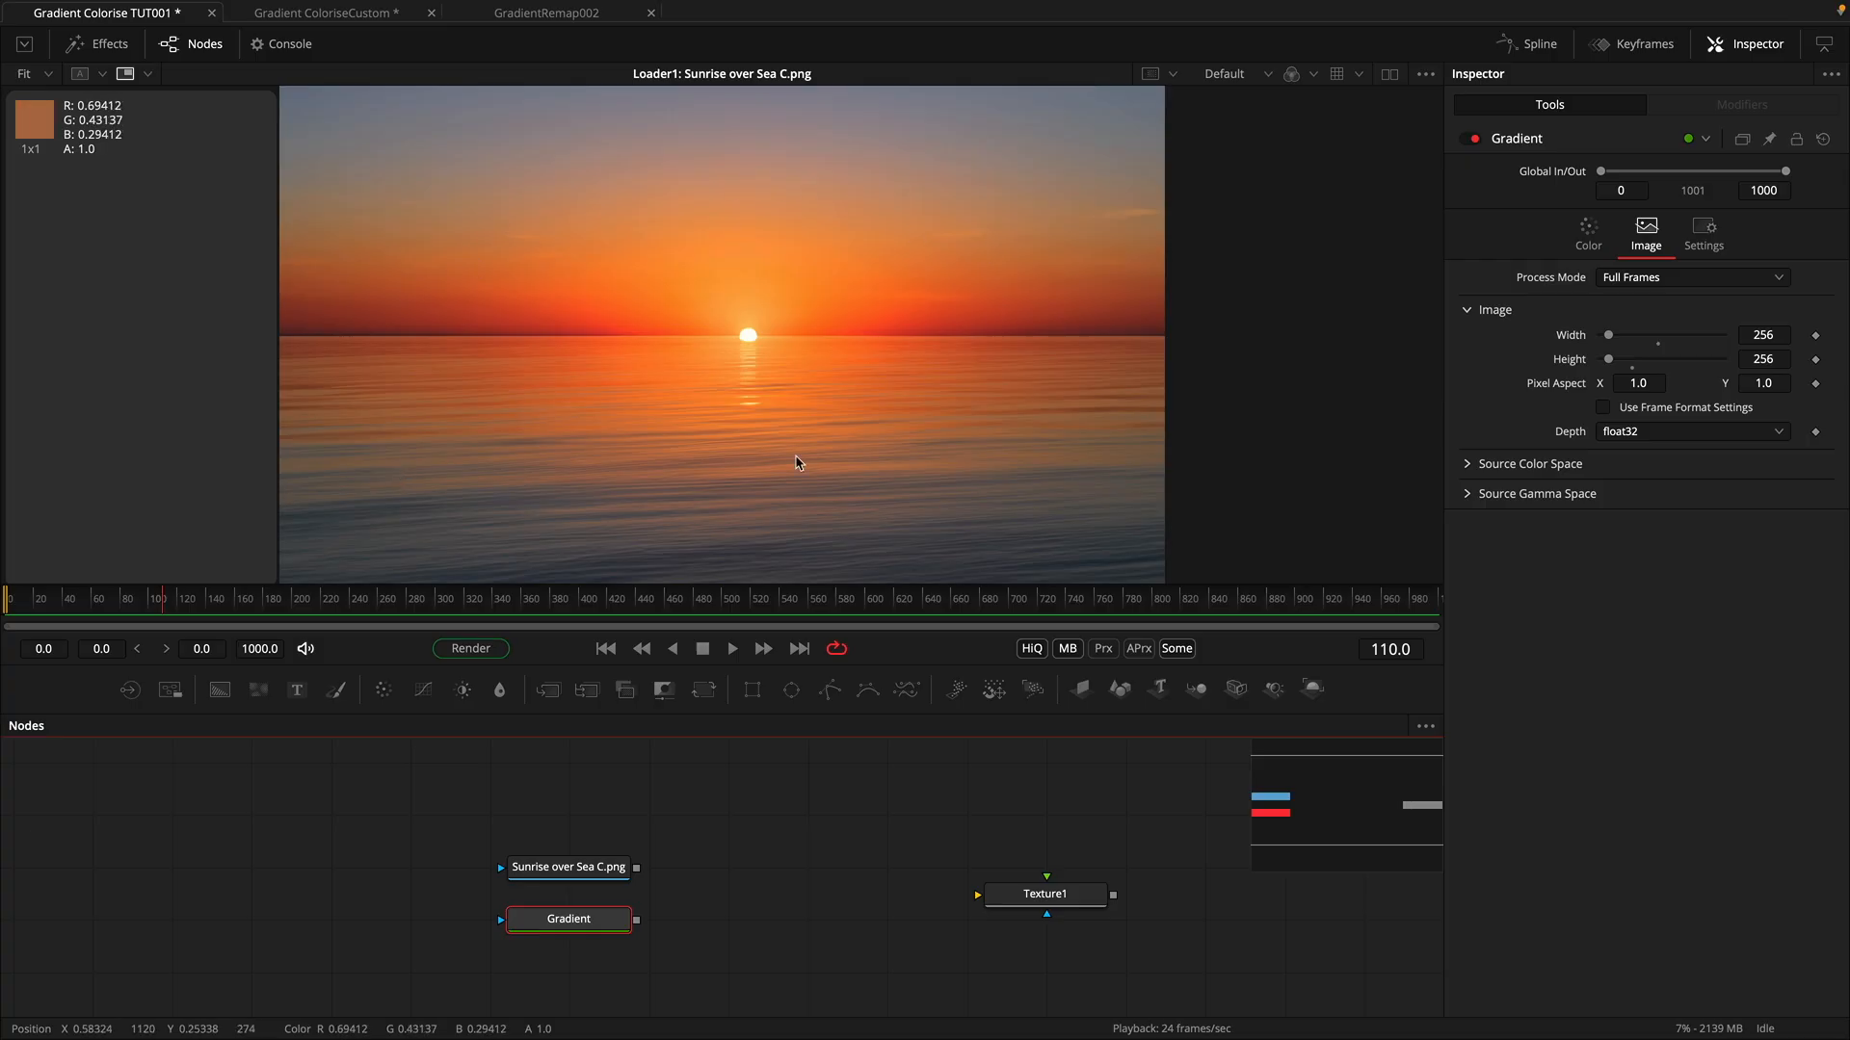
# Step: Move the sunrise image, Gradient and Texture1 nodes closer together, with Texture1 level with the sunrise image
pyautogui.moveTo(578, 869); pyautogui.dragTo(658, 816)
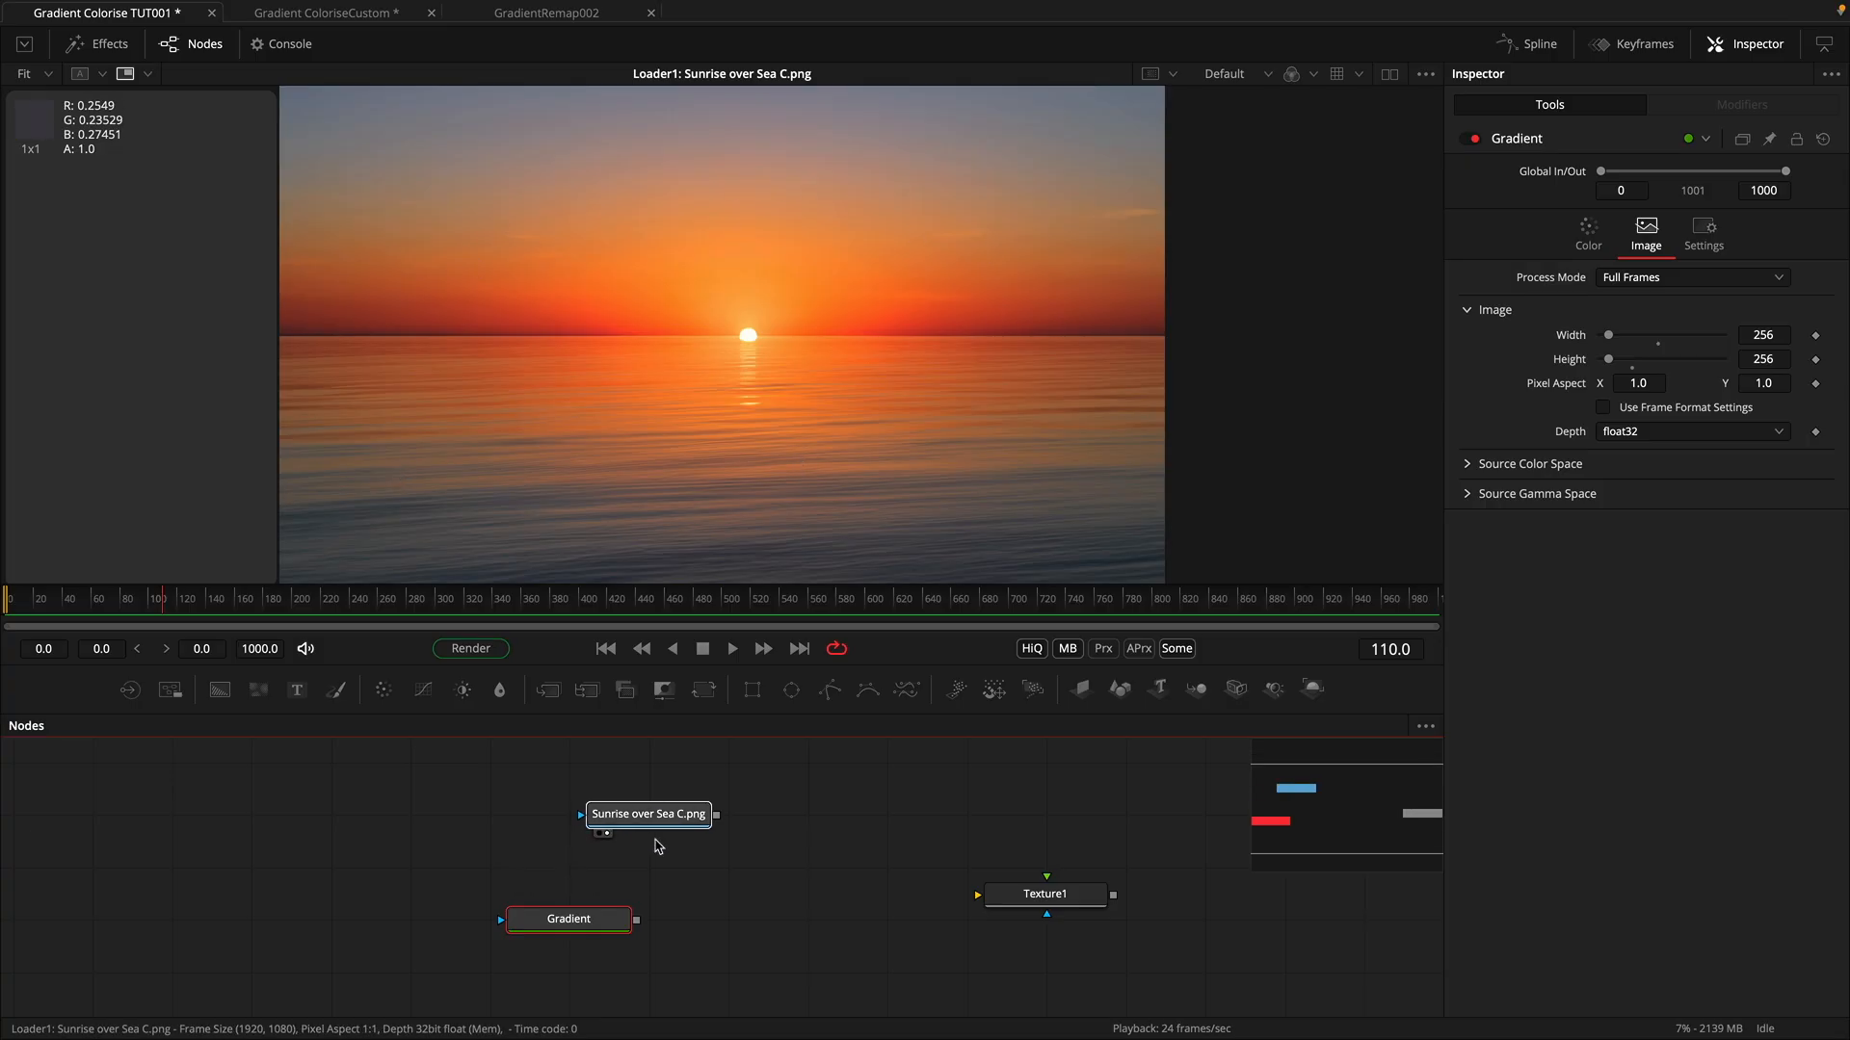
pyautogui.moveTo(605, 928); pyautogui.dragTo(685, 879)
pyautogui.click(685, 884)
pyautogui.moveTo(1069, 895); pyautogui.dragTo(991, 815)
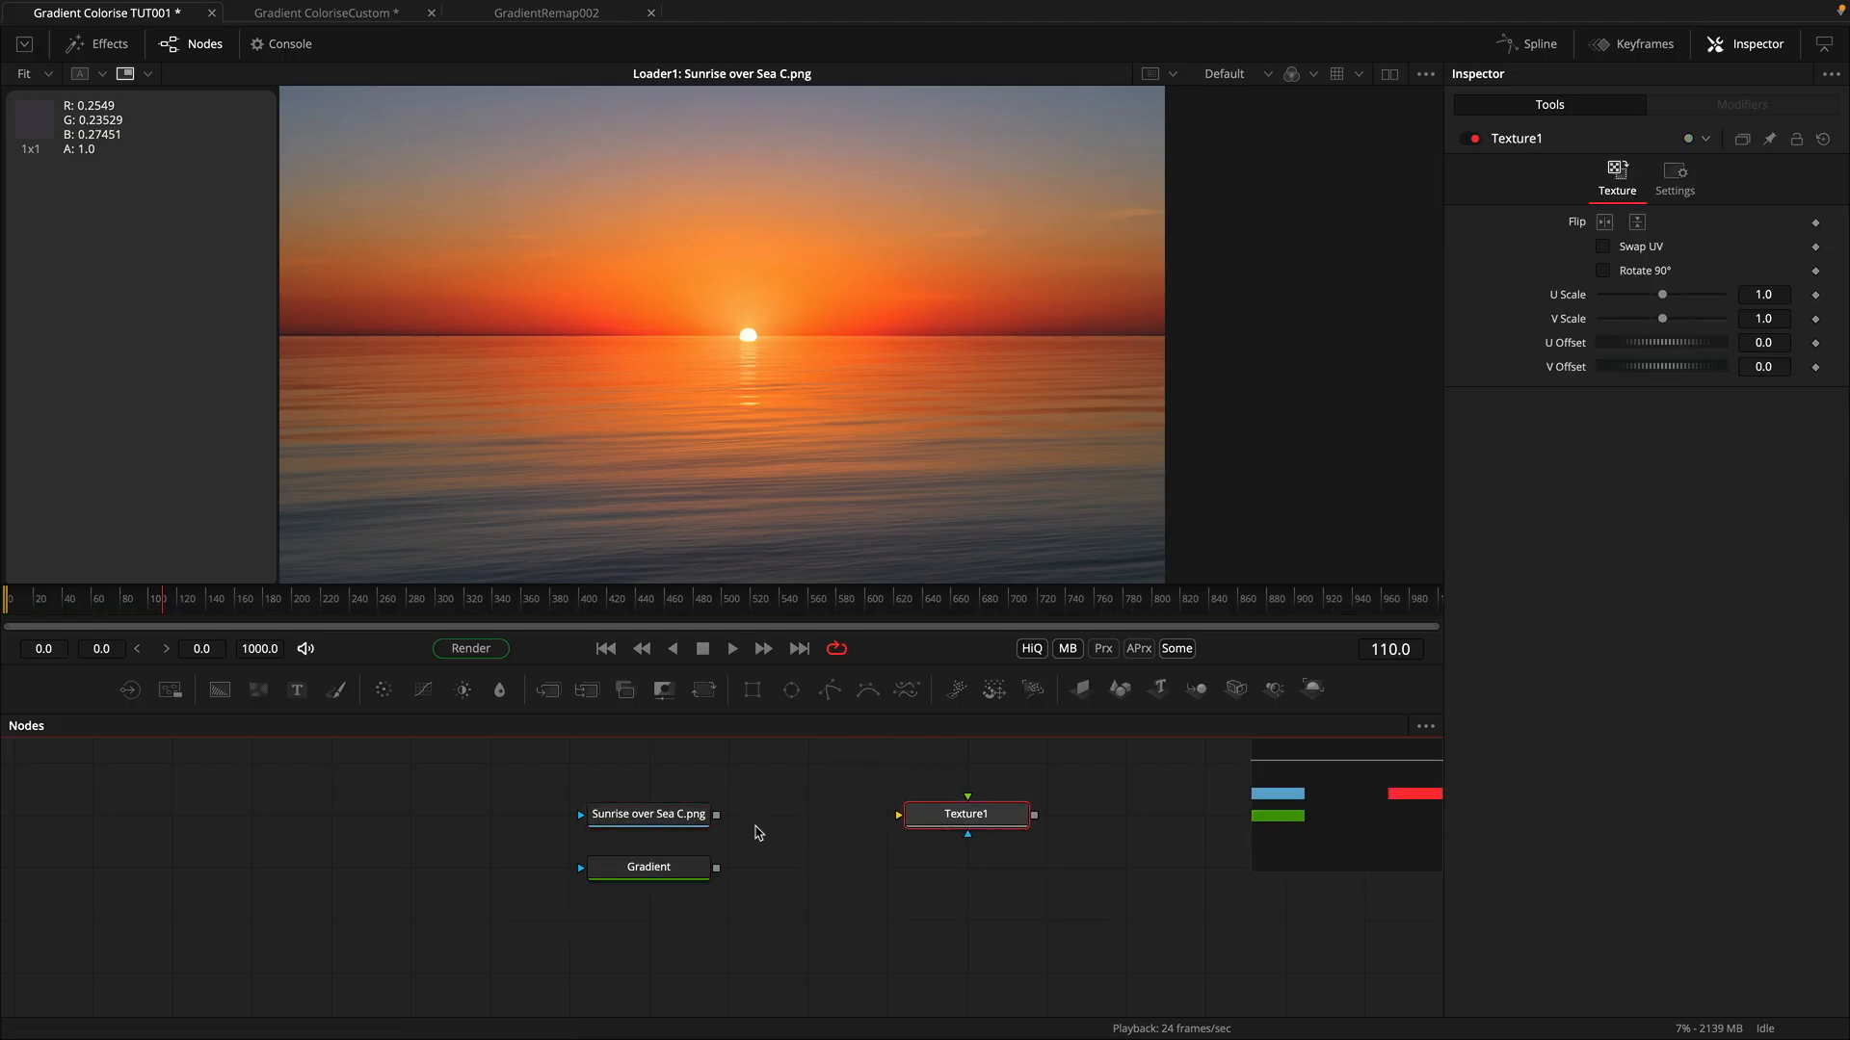
# Step: Connect the sunrise image to Texture1's main input and Gradient to its texture input, and view Texture1
pyautogui.moveTo(716, 815); pyautogui.dragTo(969, 814)
pyautogui.moveTo(716, 868); pyautogui.dragTo(970, 815)
pyautogui.press('1')
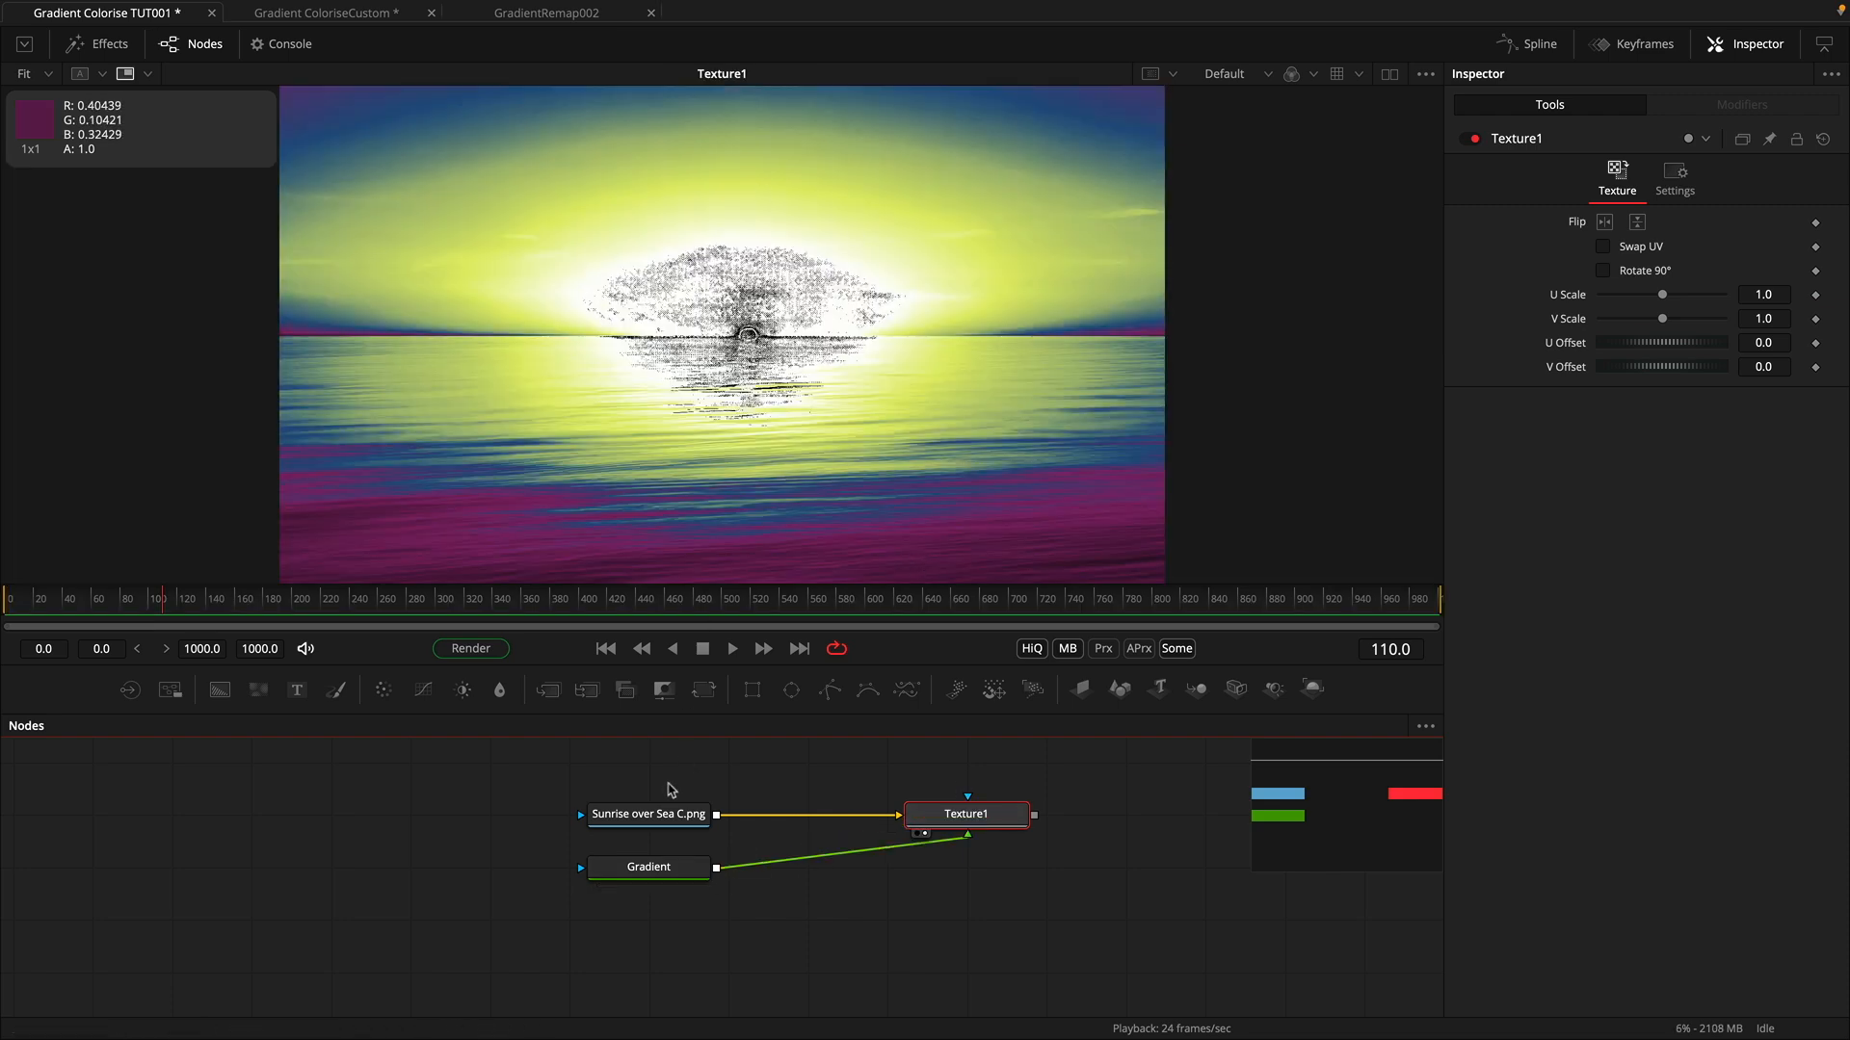
# Step: Space out the nodes by moving Gradient lower and the sunrise image farther away from Texture1
pyautogui.moveTo(653, 875); pyautogui.dragTo(648, 926)
pyautogui.click(671, 817)
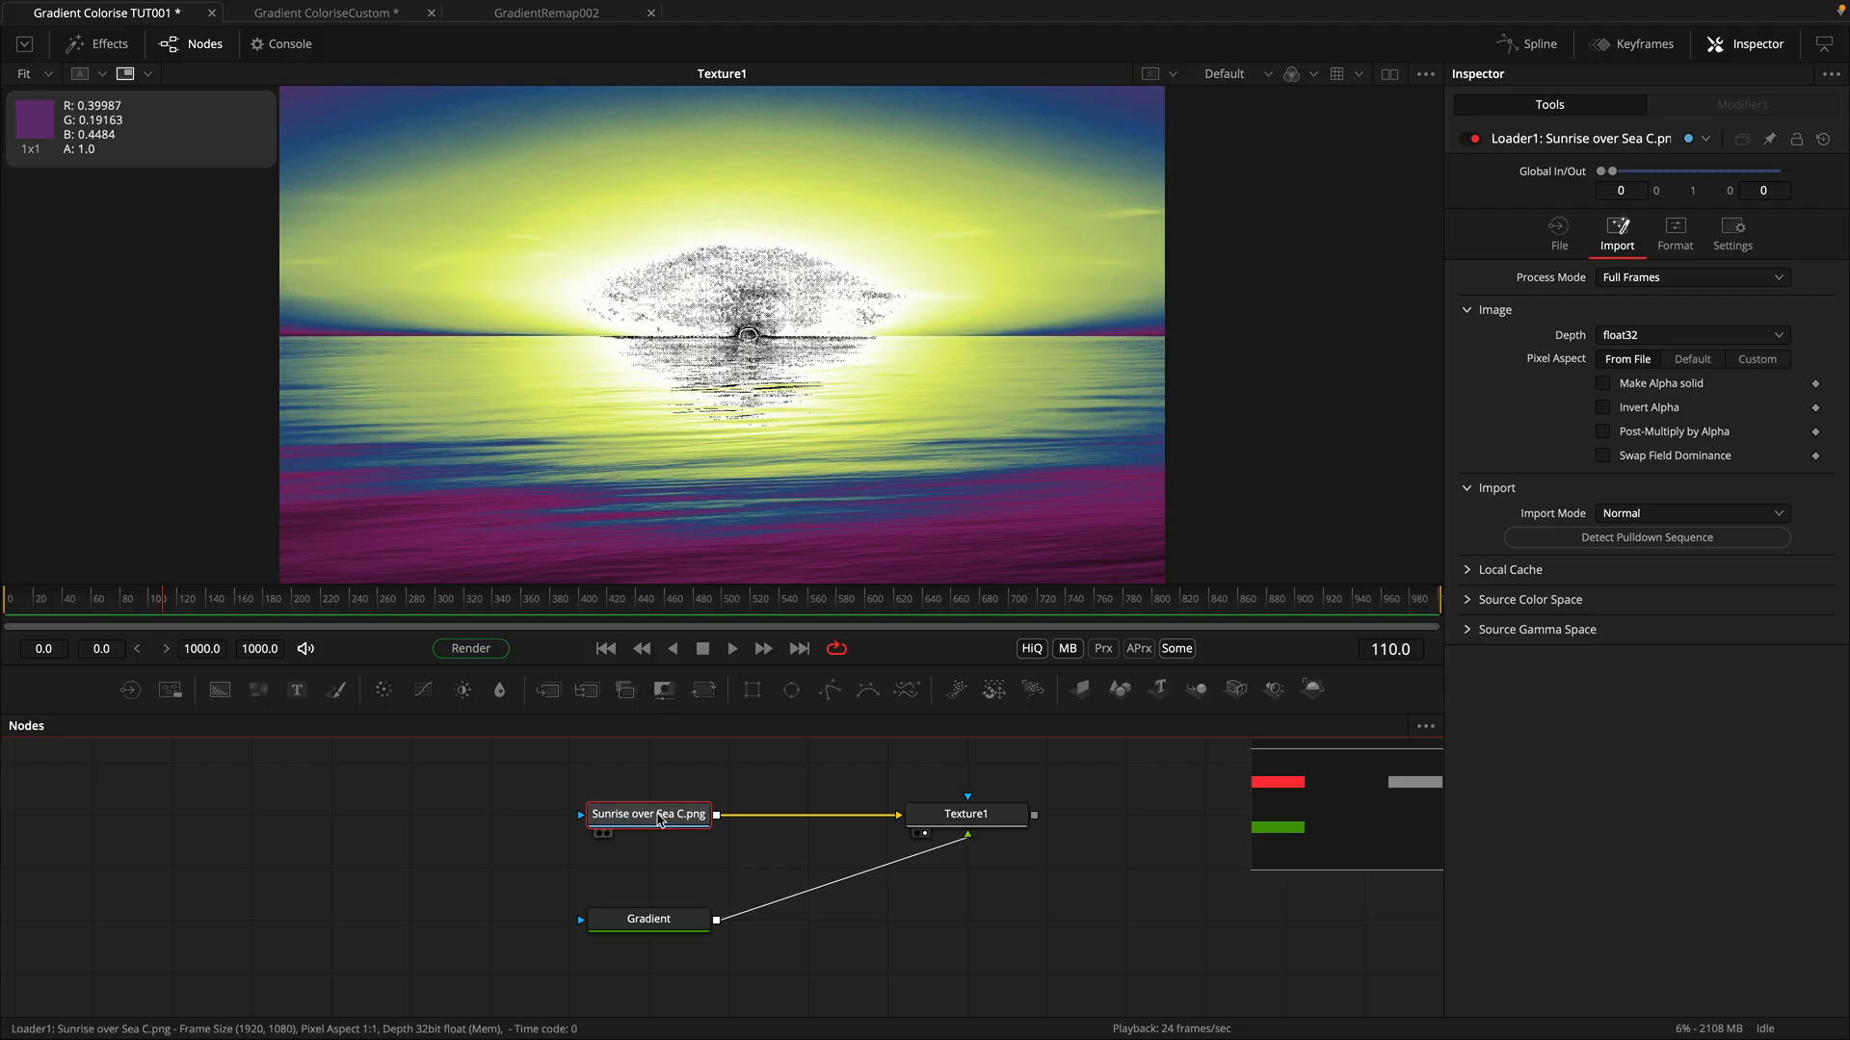
pyautogui.moveTo(656, 821); pyautogui.dragTo(607, 818)
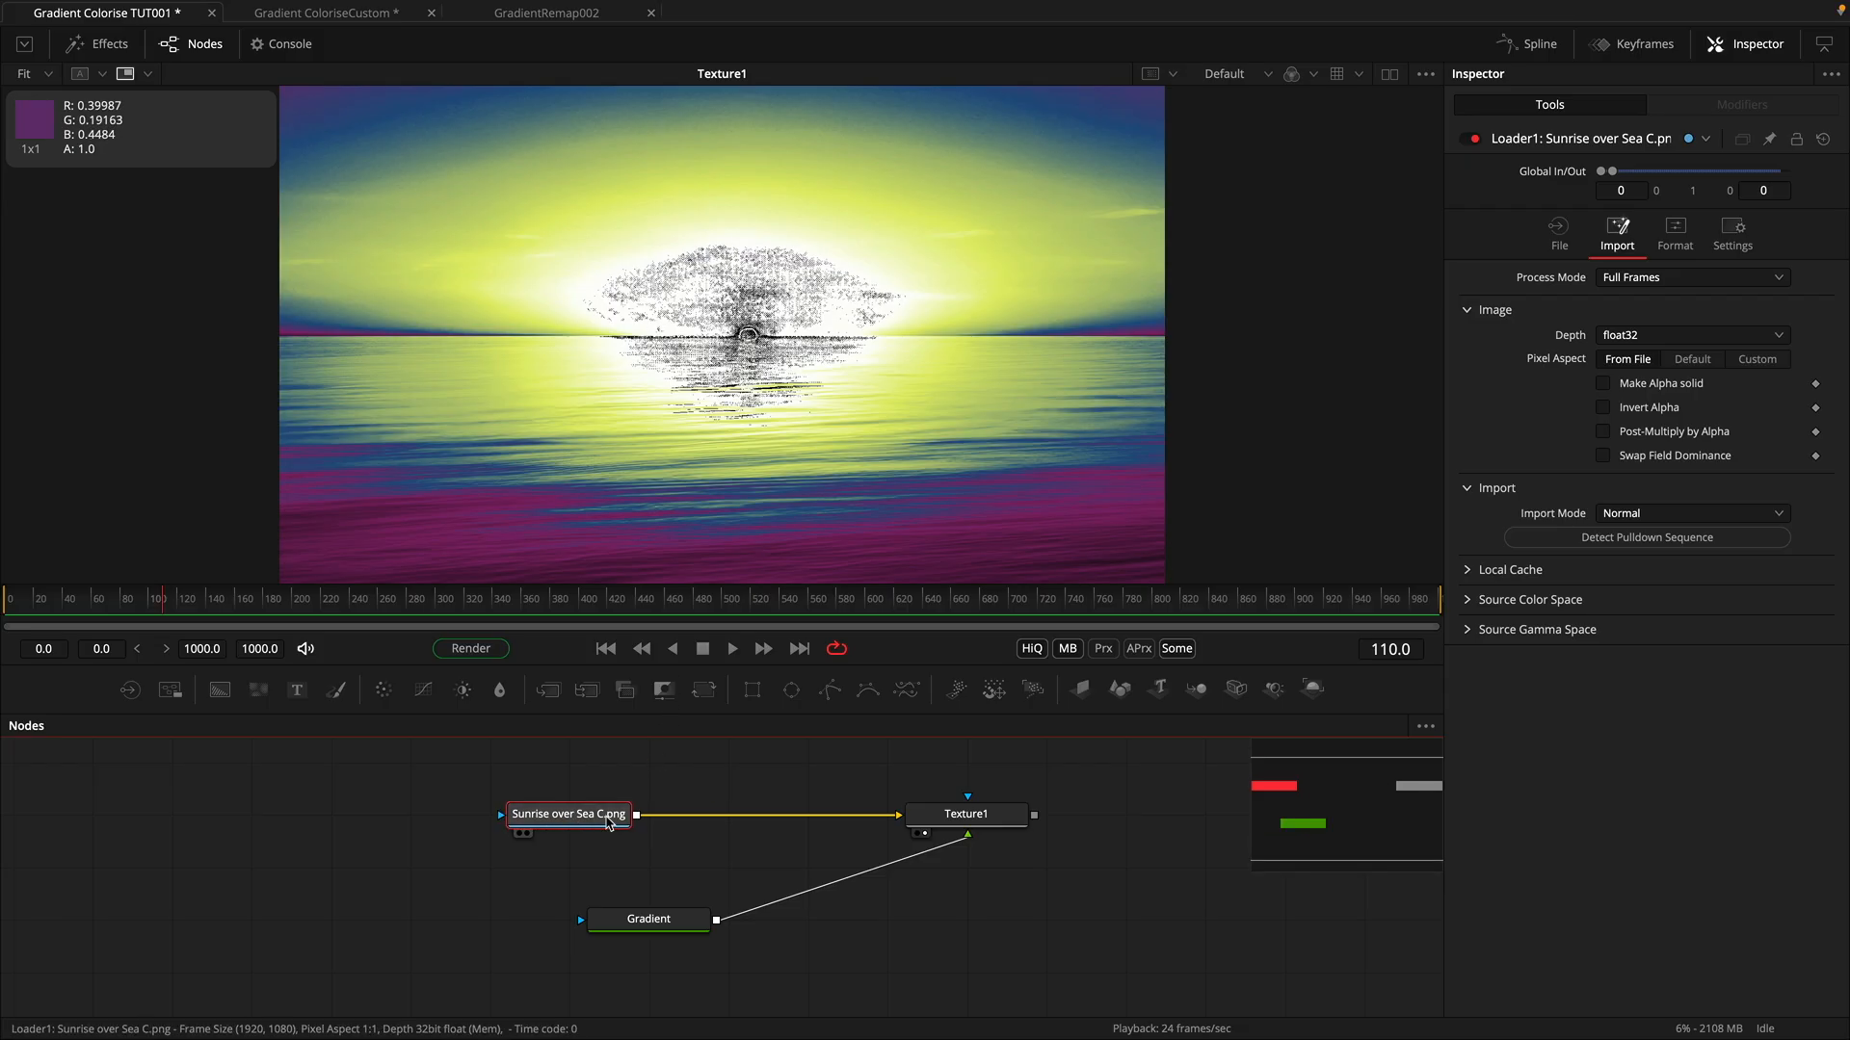
pyautogui.click(966, 817)
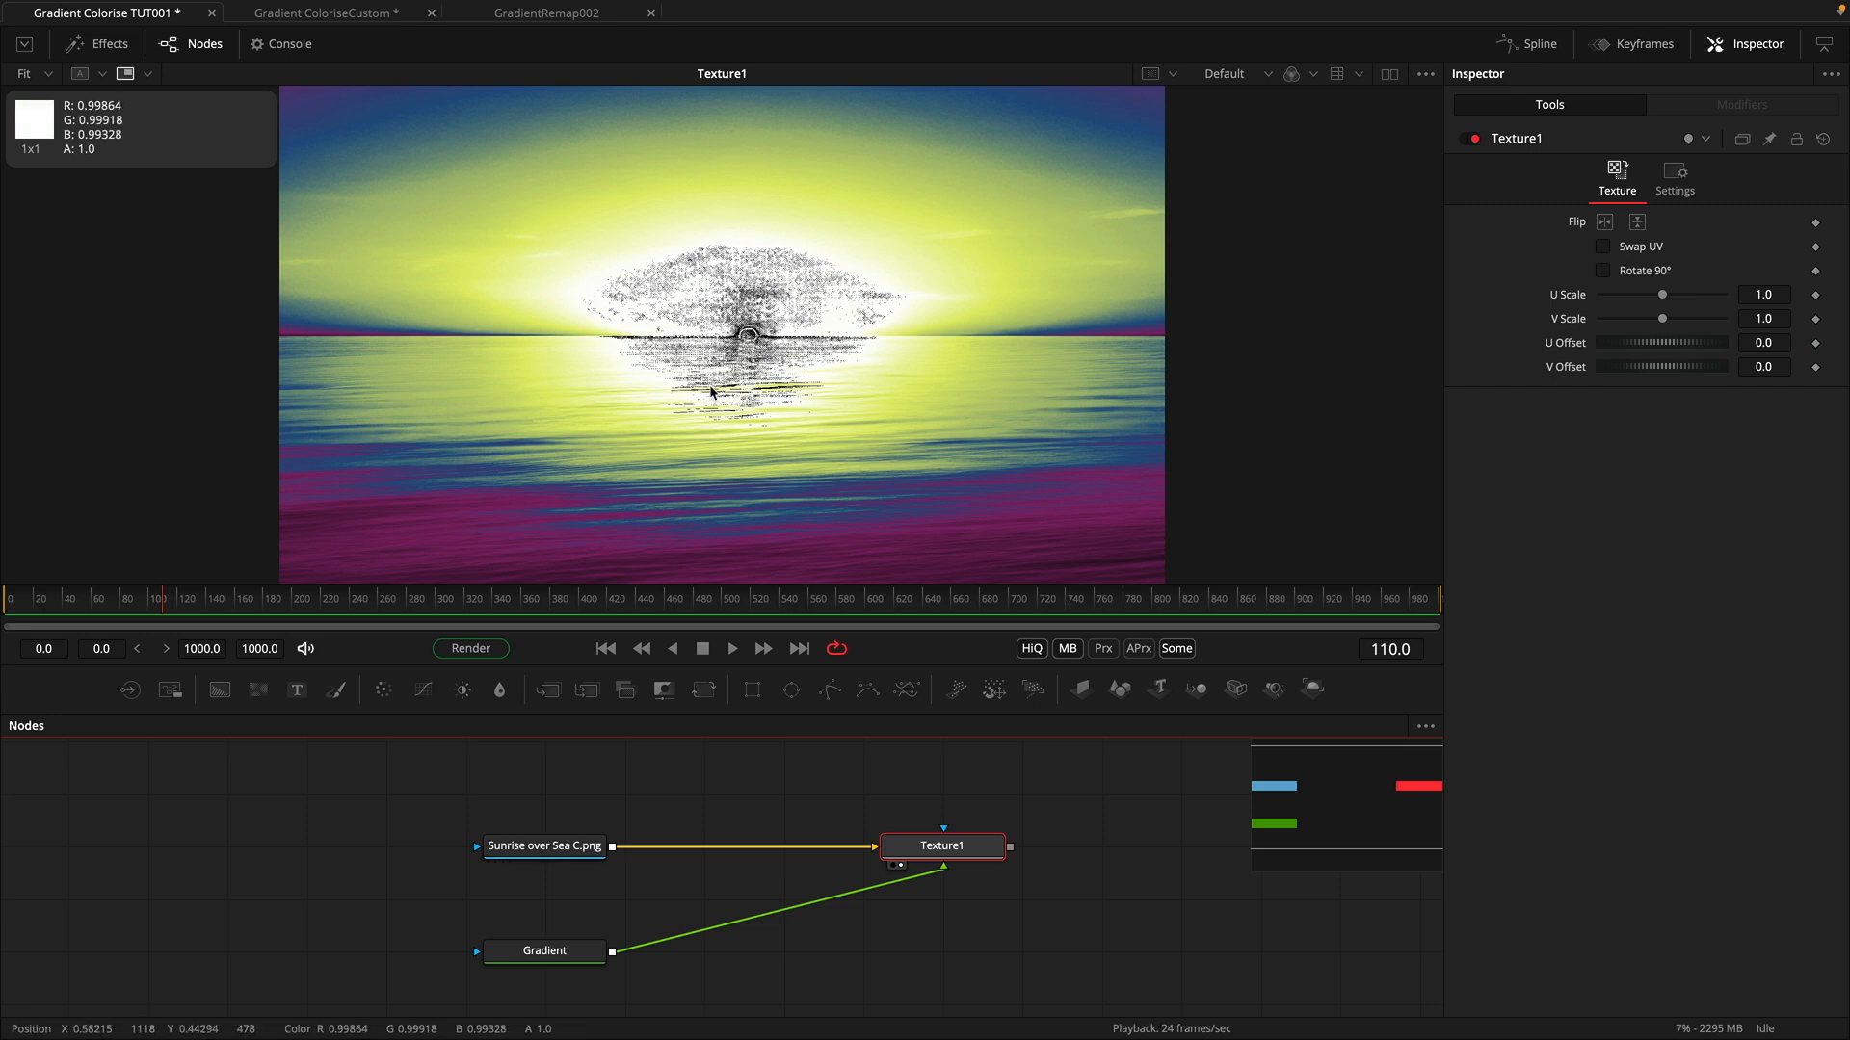
pyautogui.moveTo(536, 854); pyautogui.dragTo(457, 854)
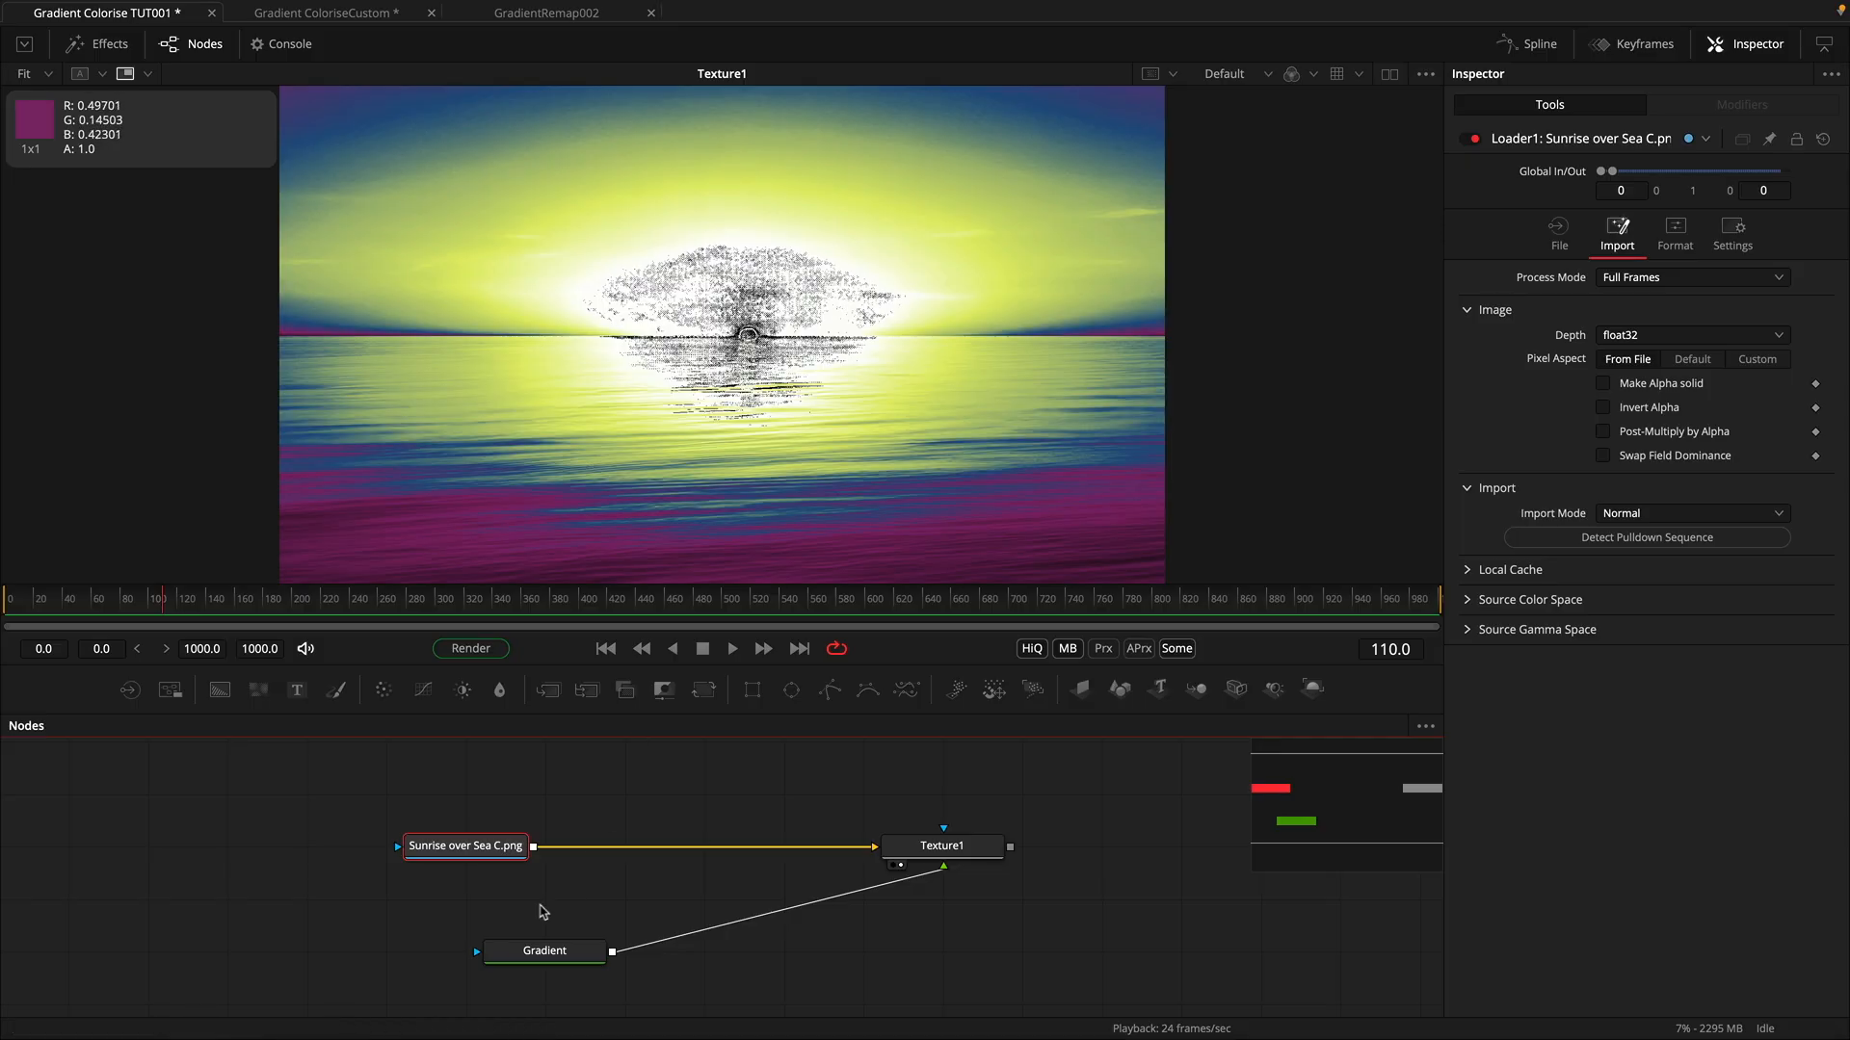
# Step: Insert a Grey Models tool between the sunrise image and Texture1, and centre it on the connection
pyautogui.hotkey('shift', 'space')
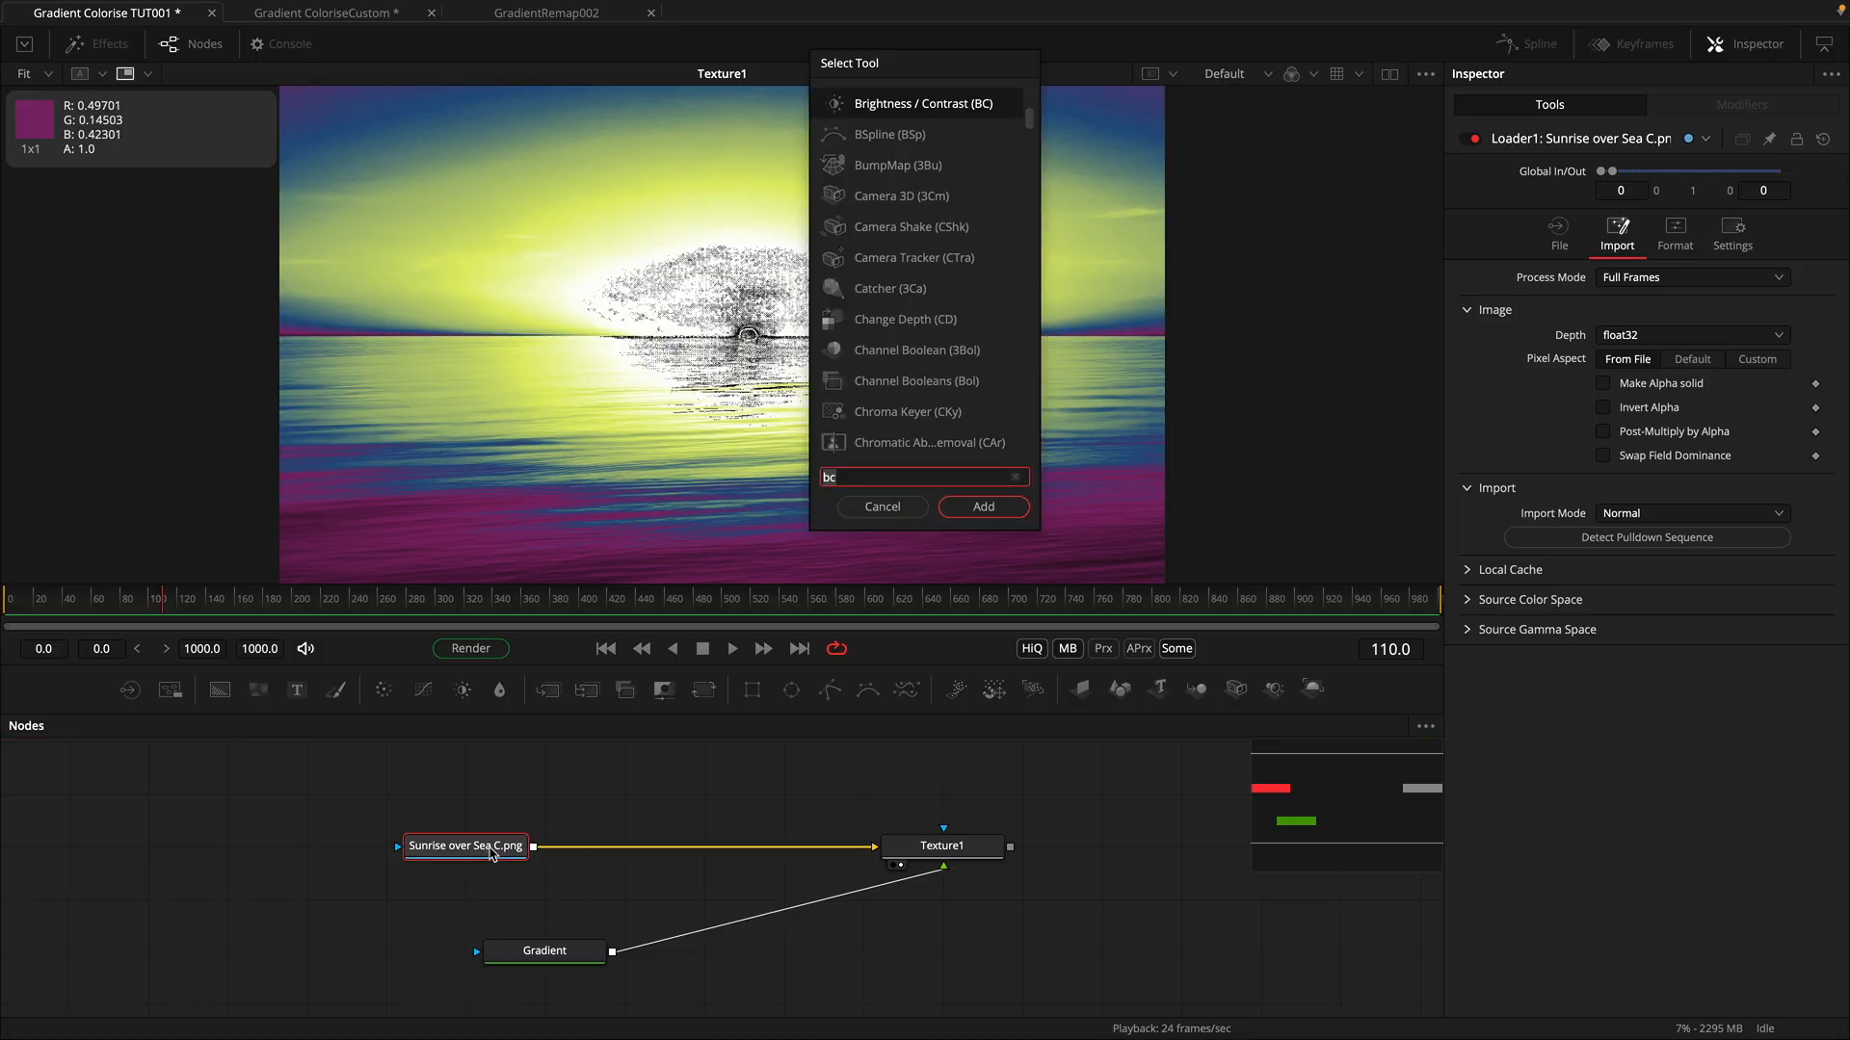
pyautogui.write('gre')
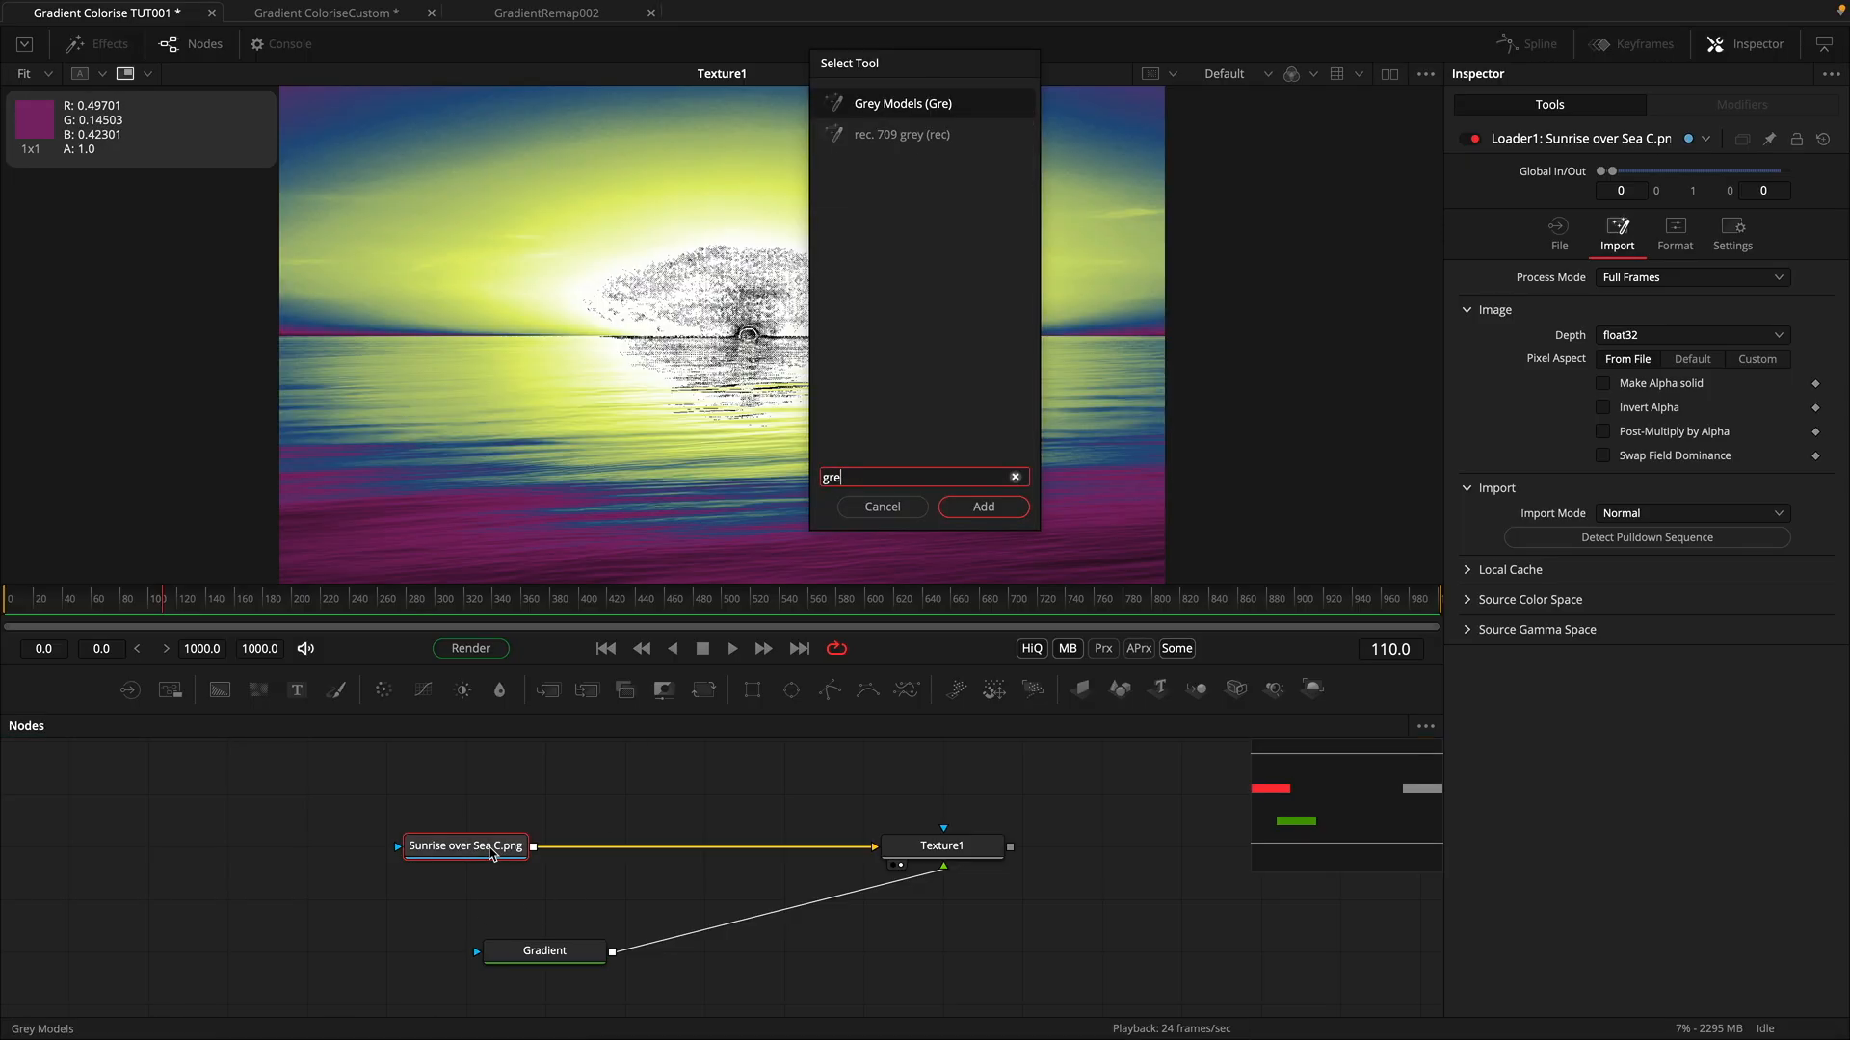
pyautogui.press('Return')
pyautogui.moveTo(665, 846); pyautogui.dragTo(749, 846)
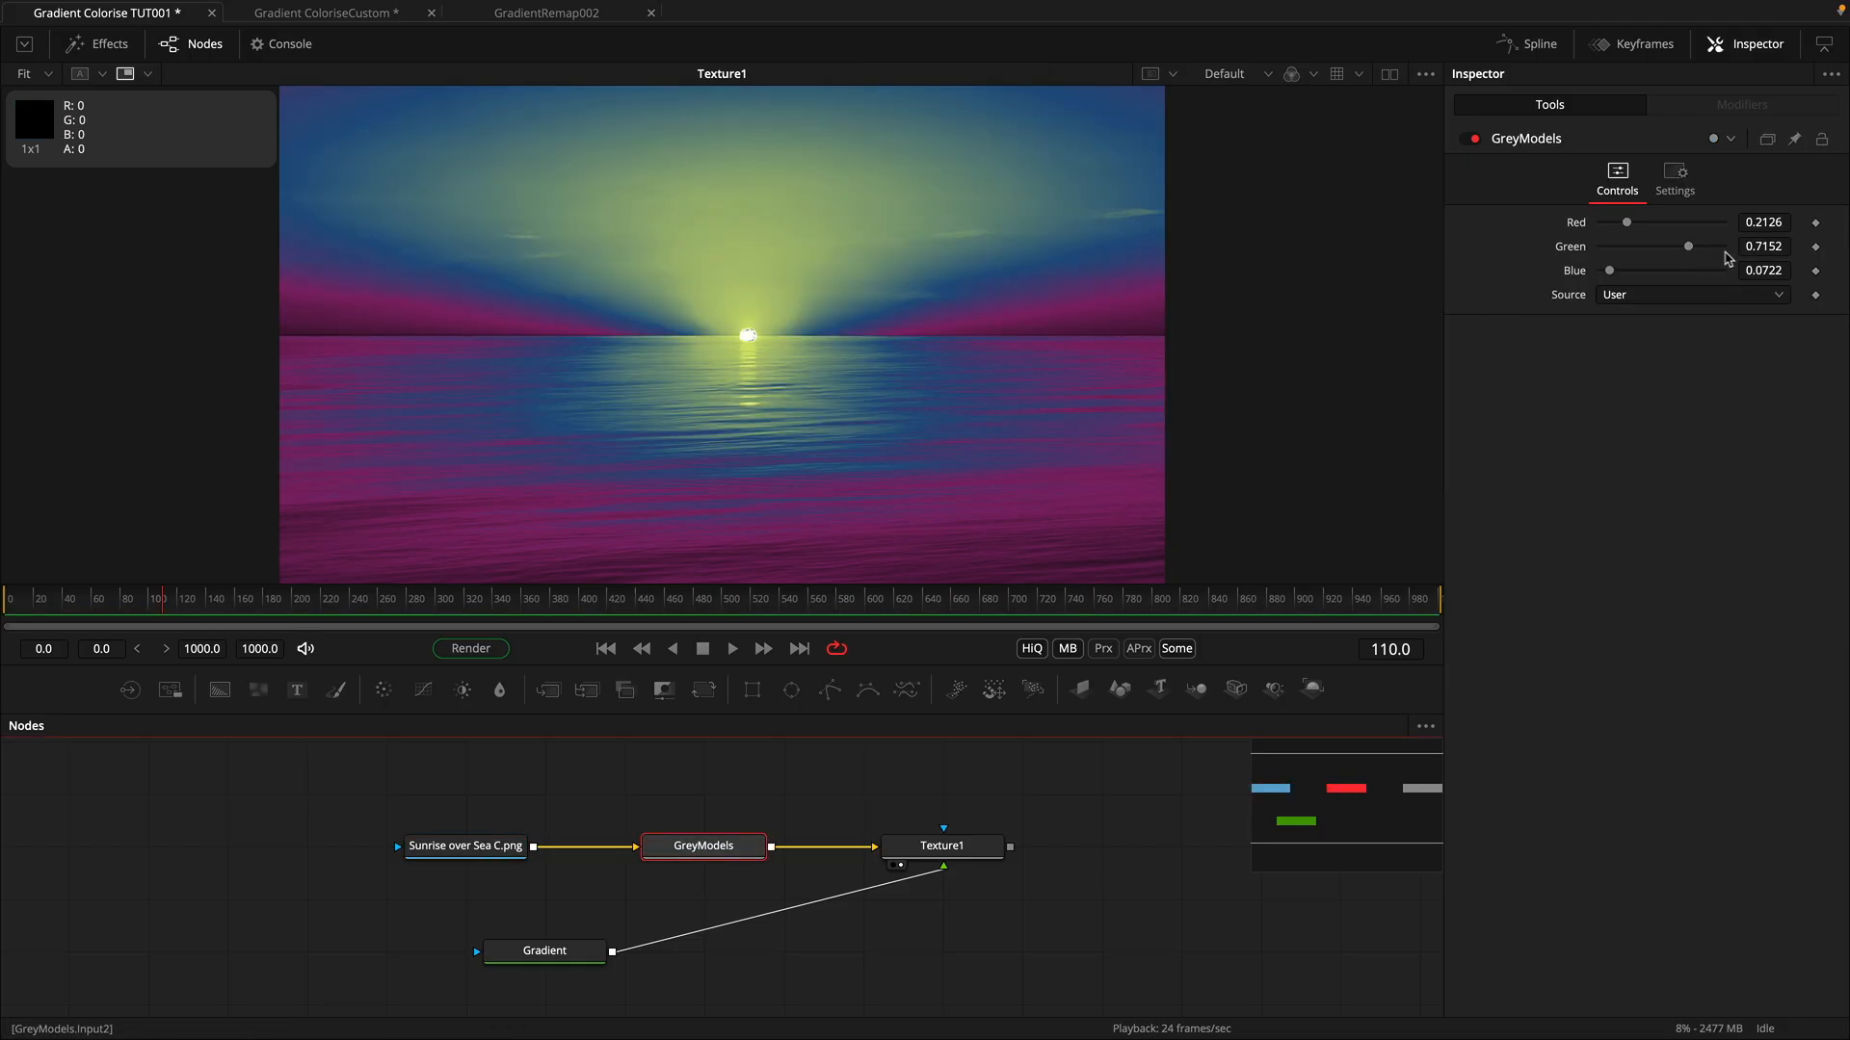
# Step: Set GreyModels' Green to 0.709, and compare its greyscale output with the Texture1 result
pyautogui.moveTo(1688, 247); pyautogui.dragTo(1682, 255)
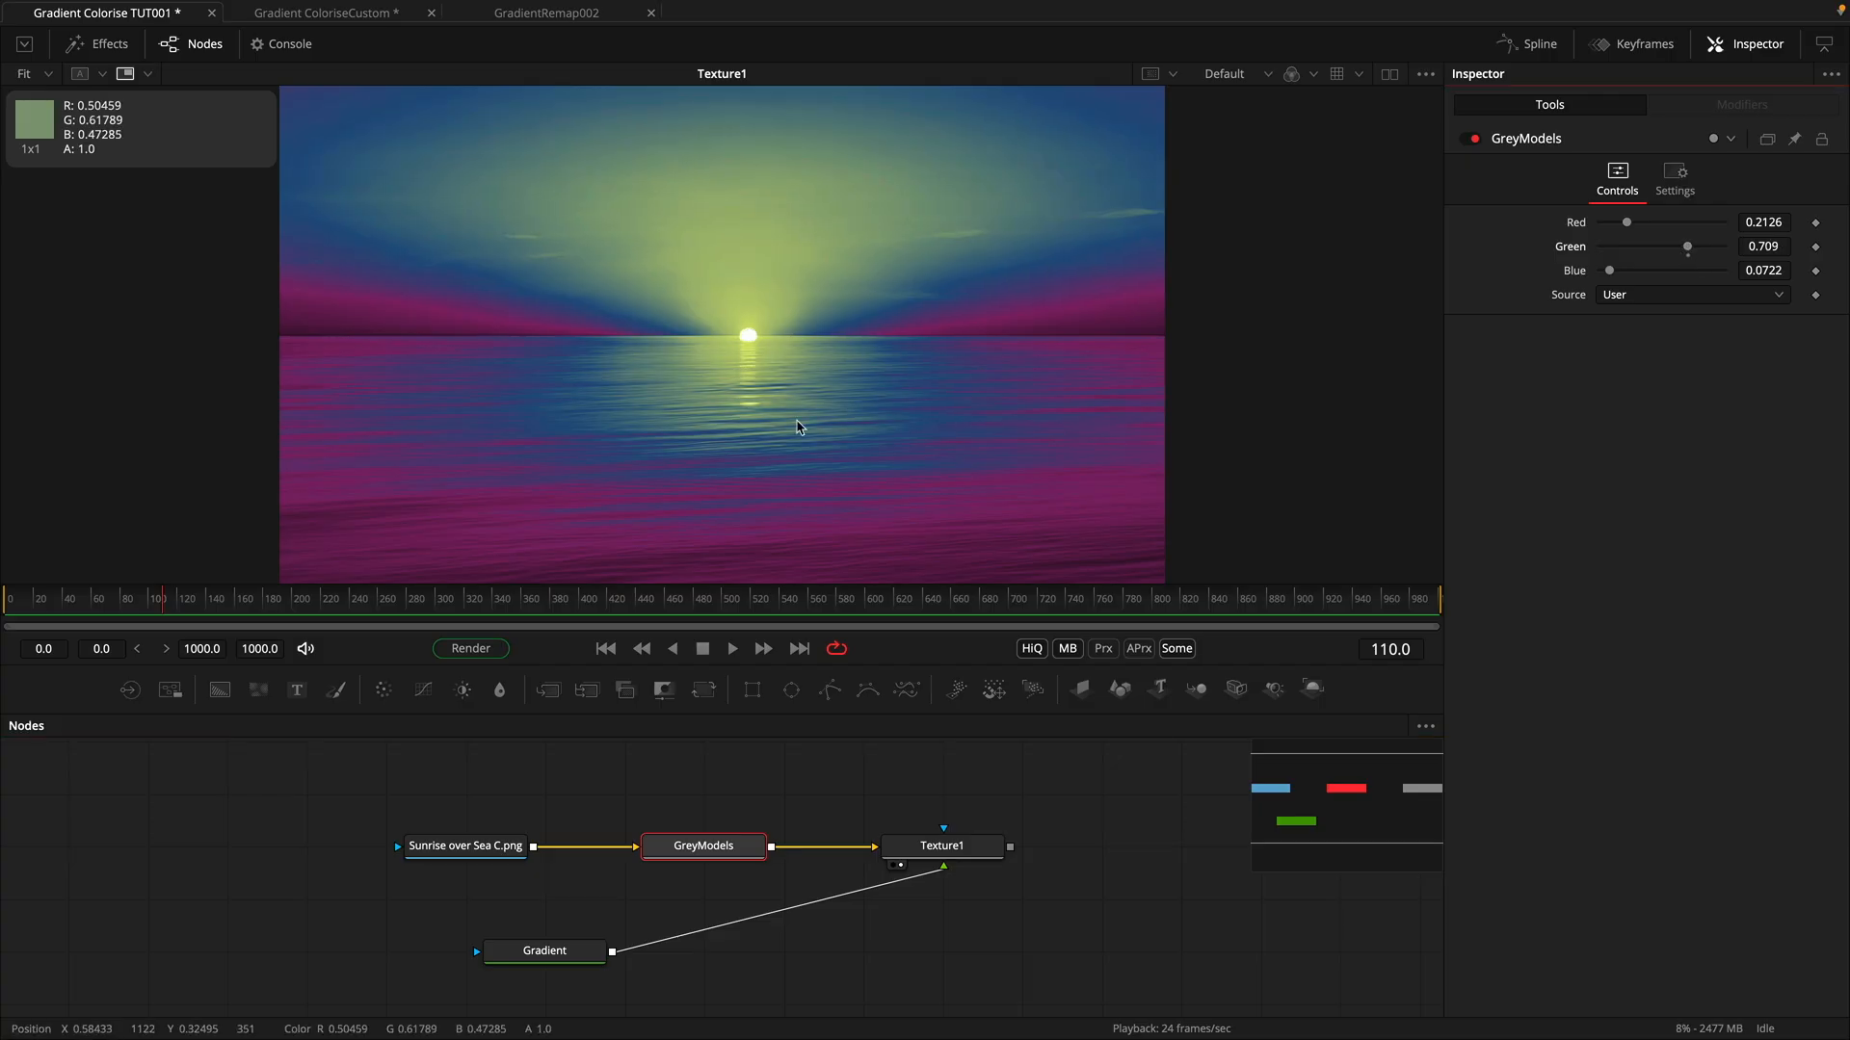
pyautogui.press('1')
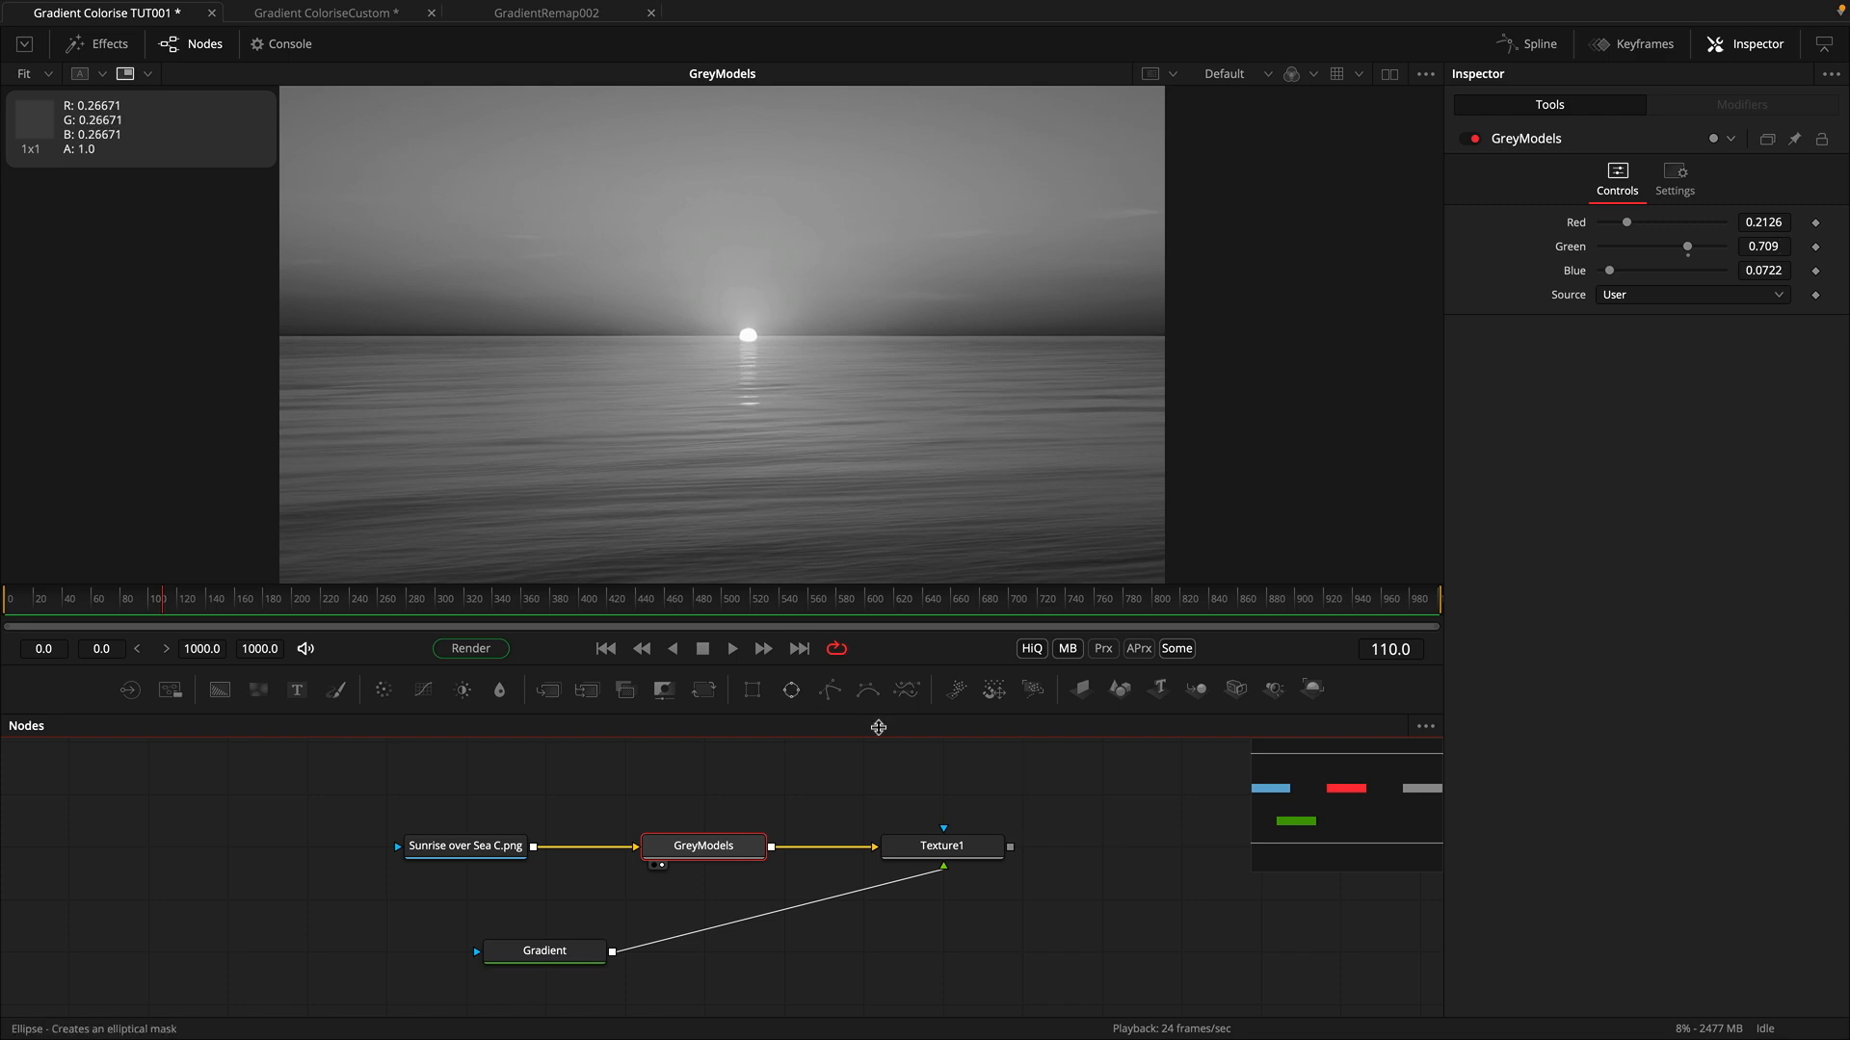
pyautogui.press('1')
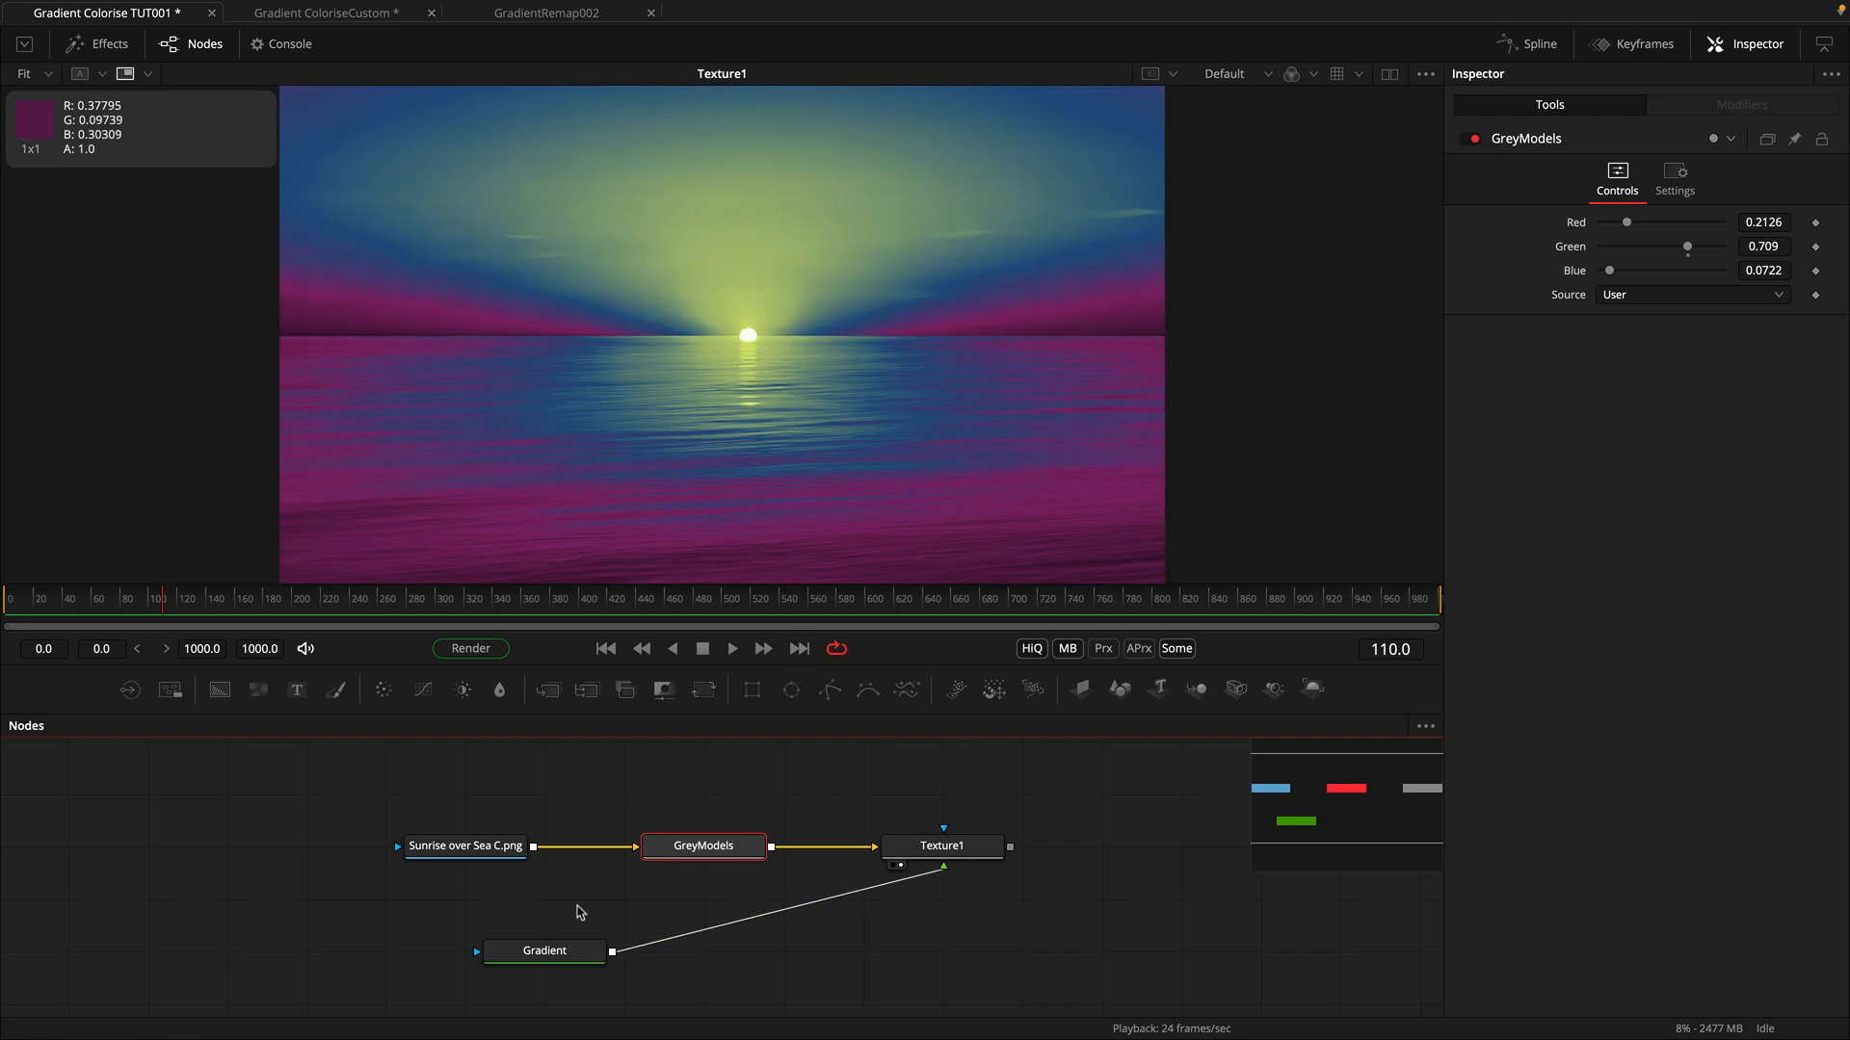
# Step: Reposition the Gradient node directly below Texture1 and select it to show its settings
pyautogui.moveTo(554, 950); pyautogui.dragTo(475, 951)
pyautogui.click(948, 852)
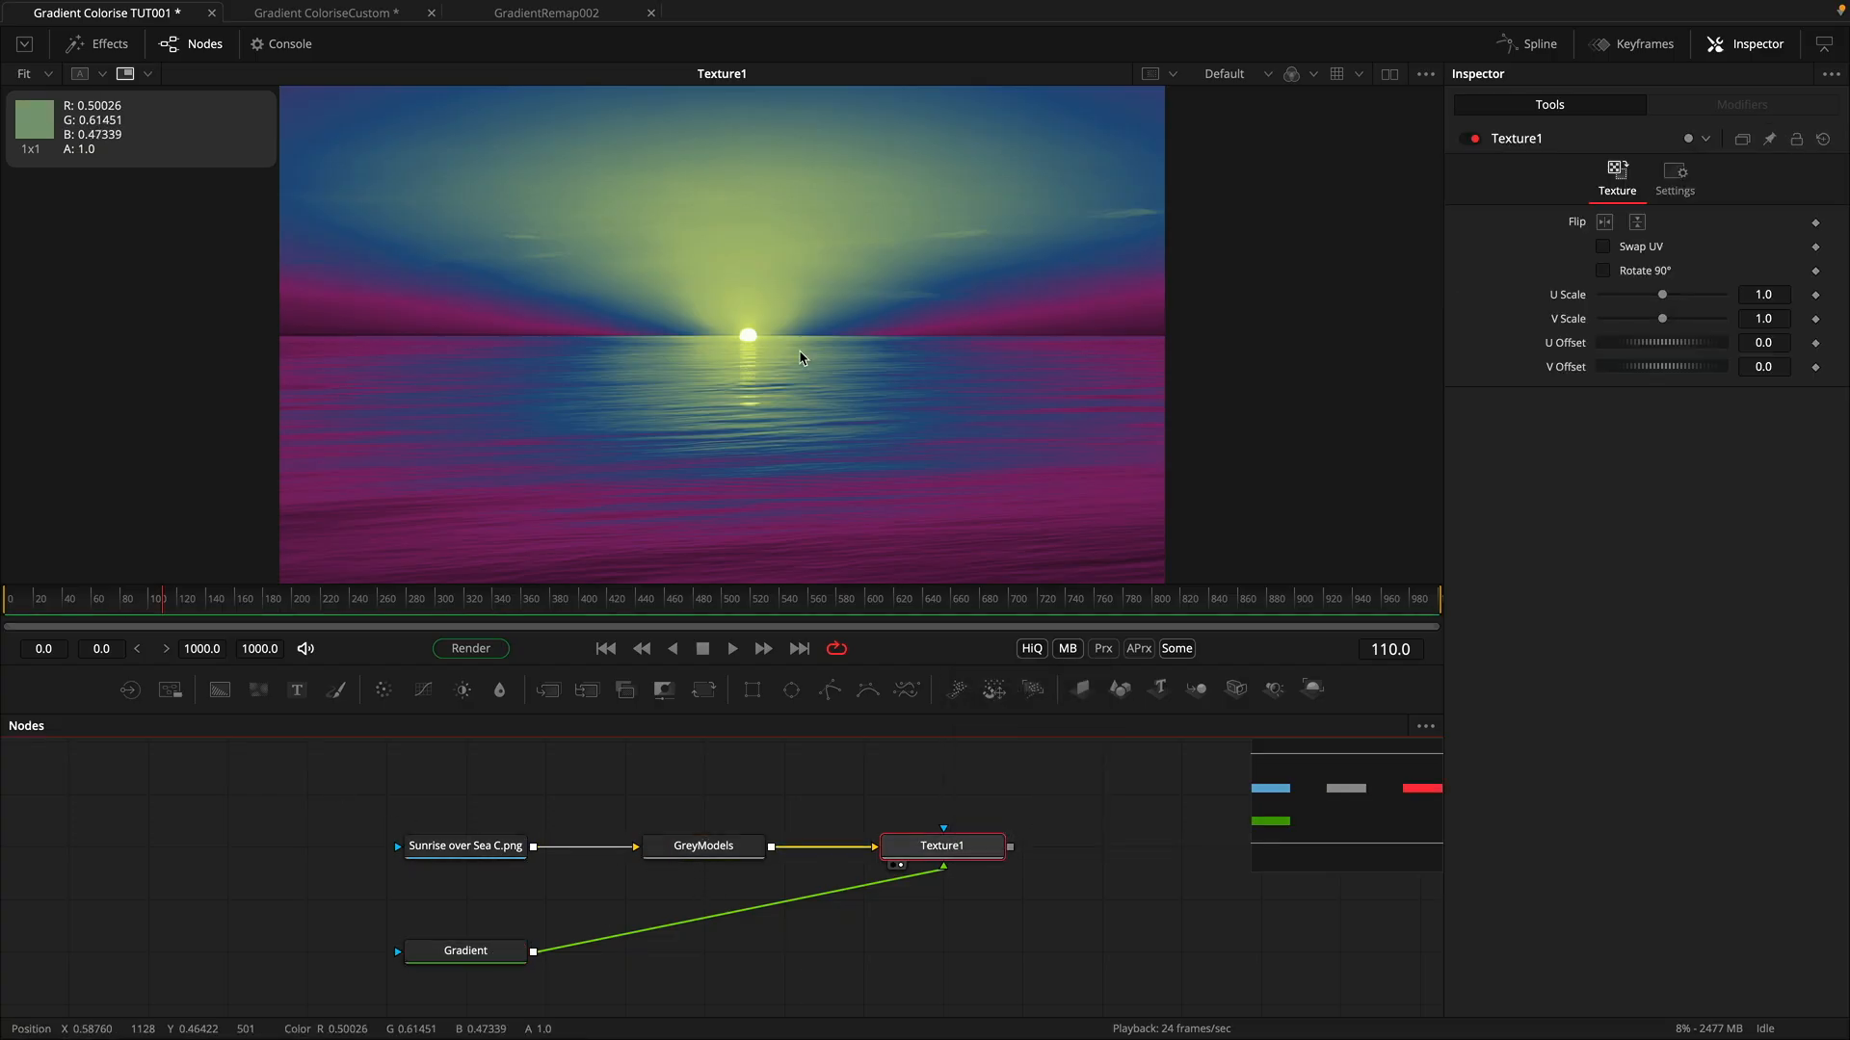
pyautogui.moveTo(466, 954); pyautogui.dragTo(941, 954)
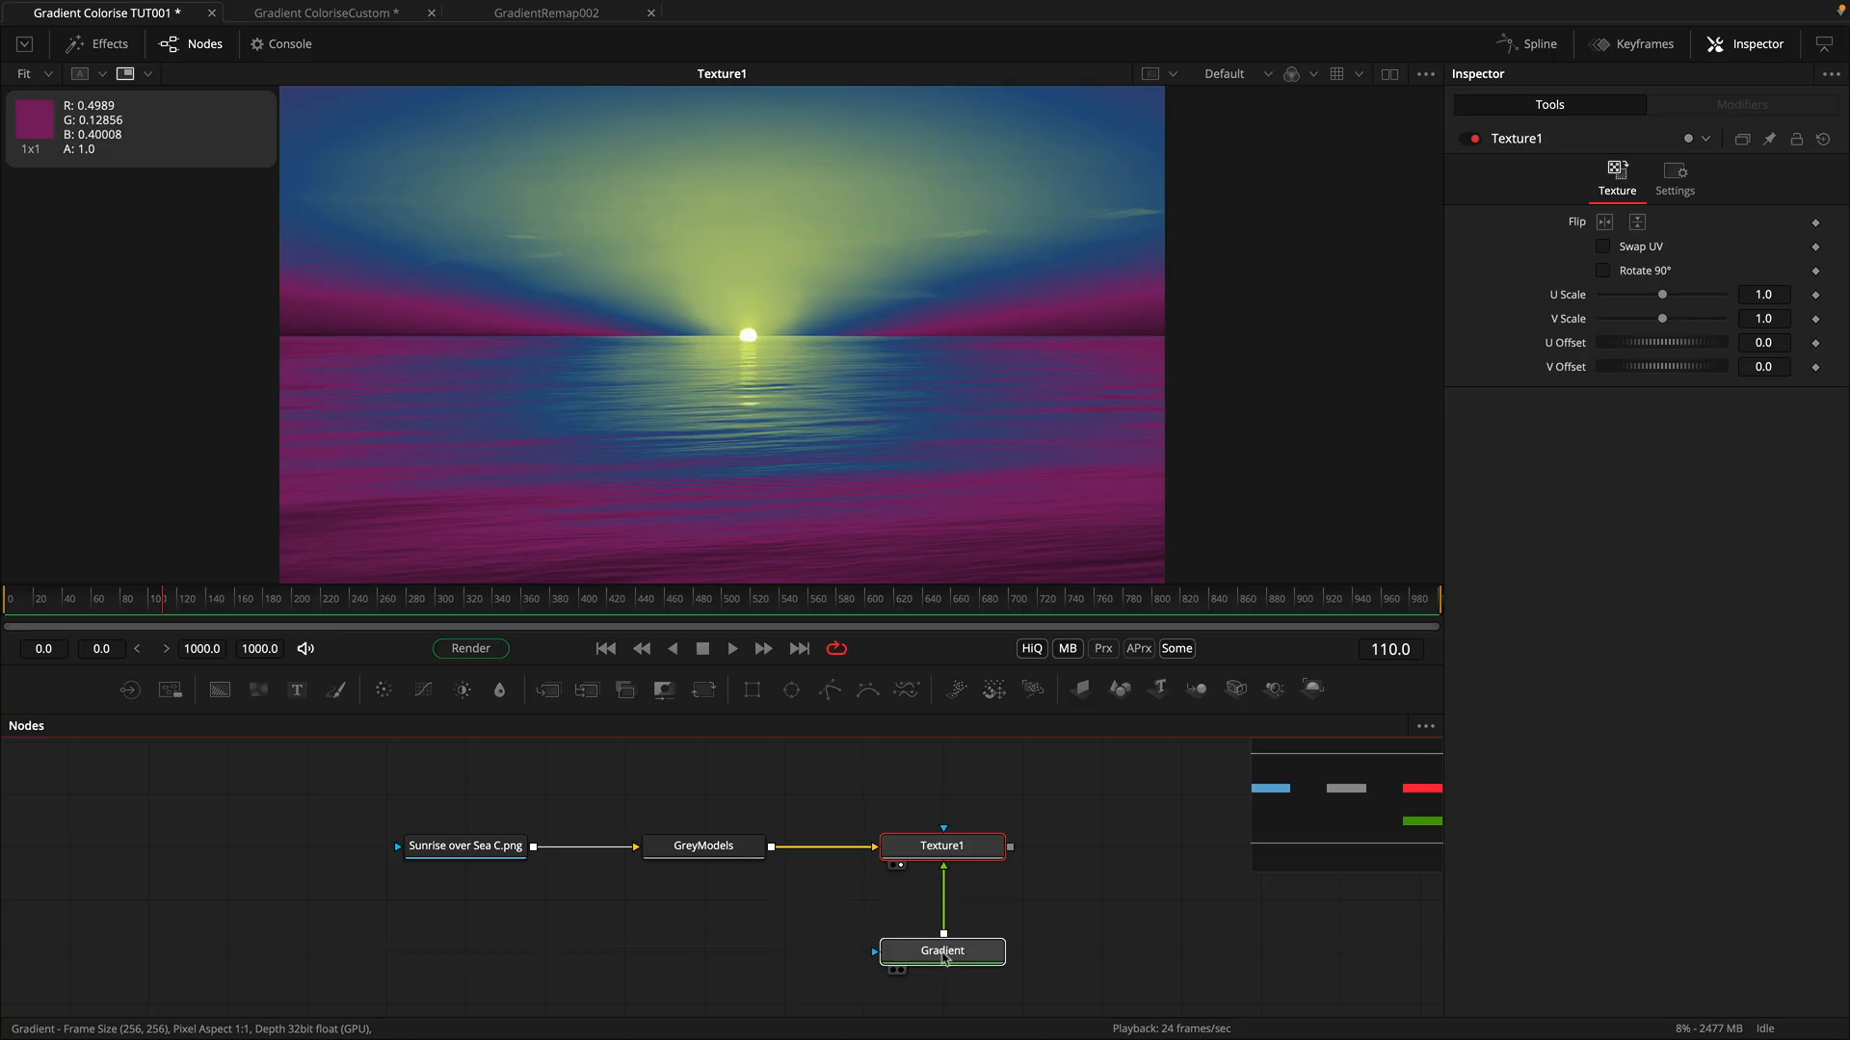
pyautogui.click(942, 953)
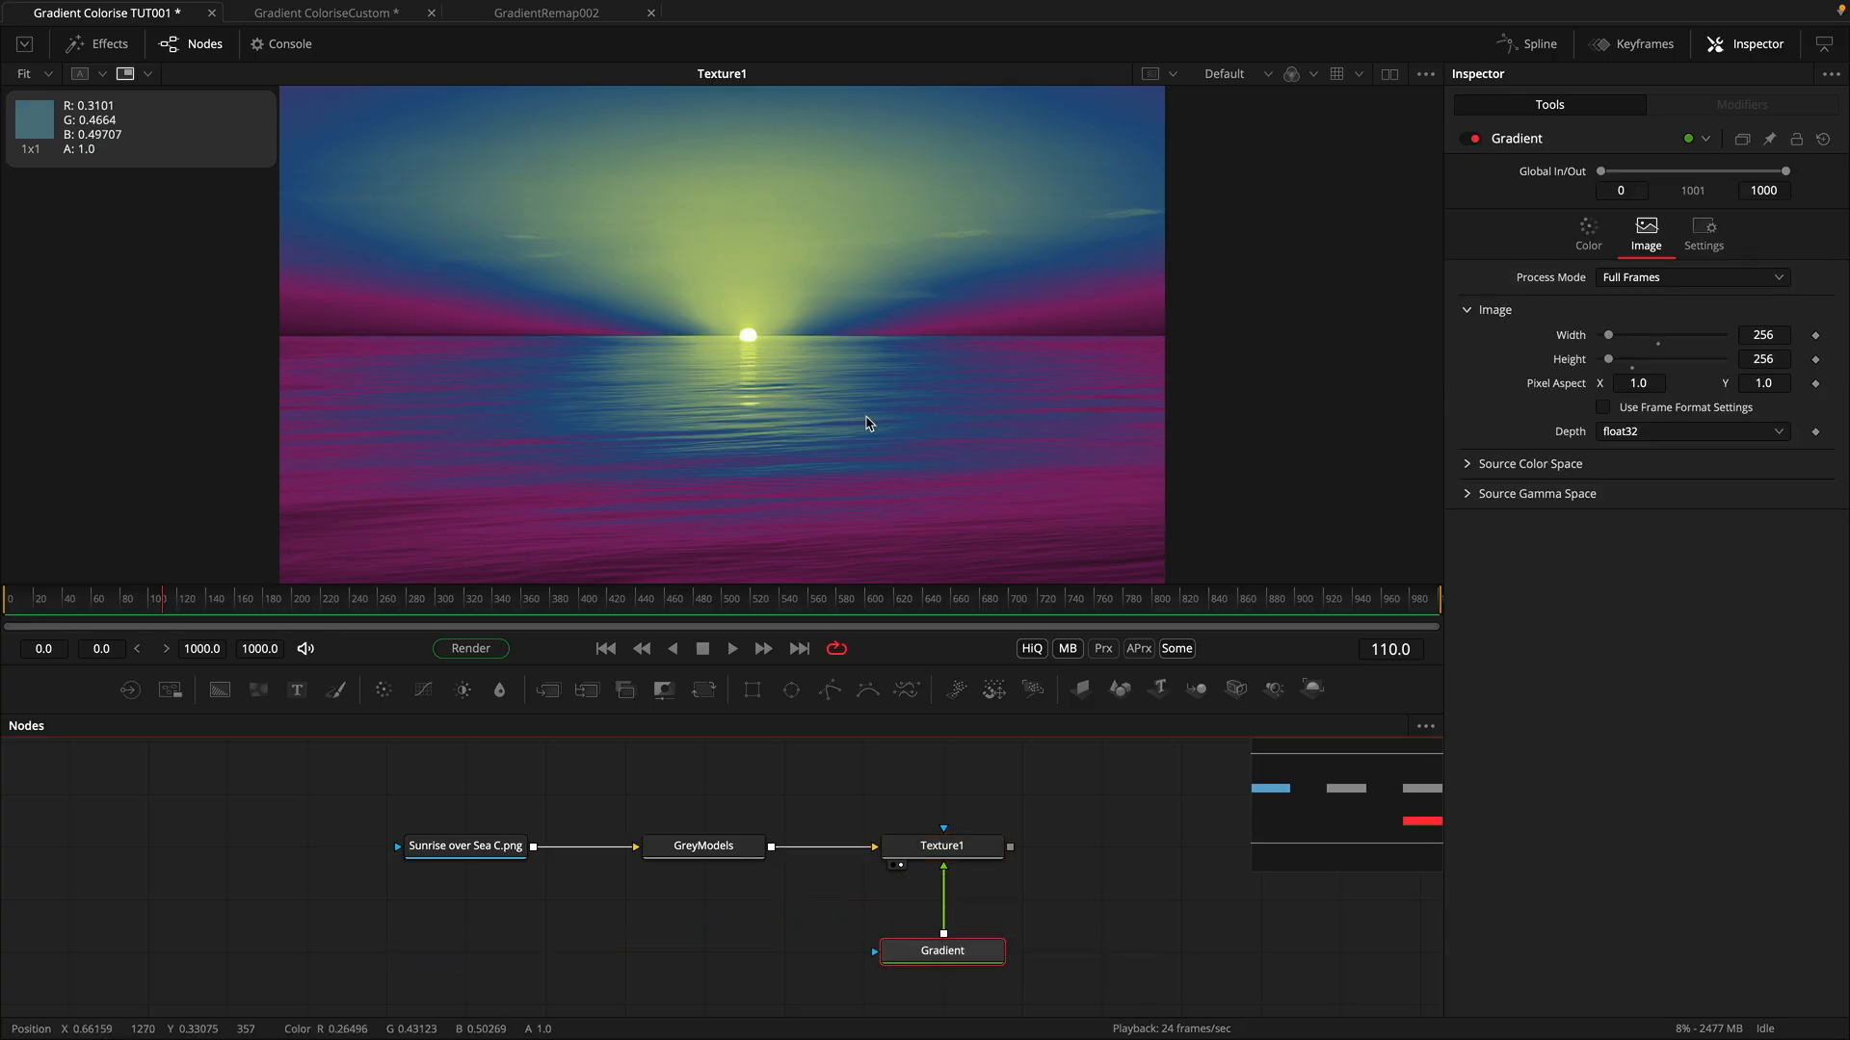